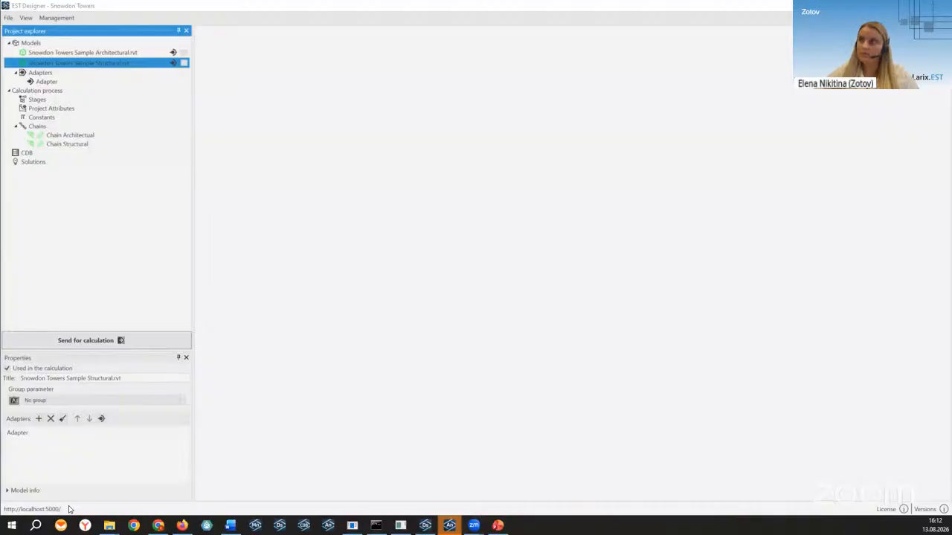
double_click(229, 4)
left_click_drag(229, 4, 229, 0)
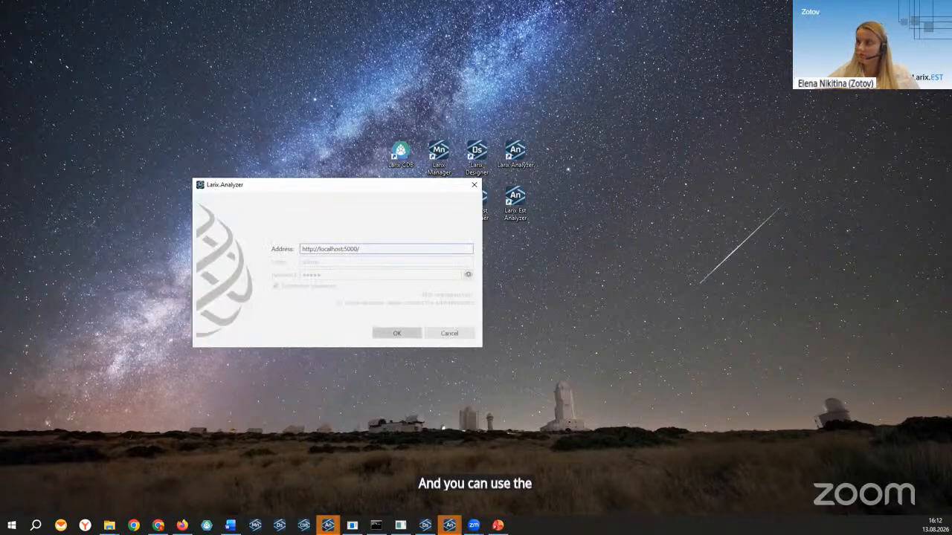
left_click(390, 333)
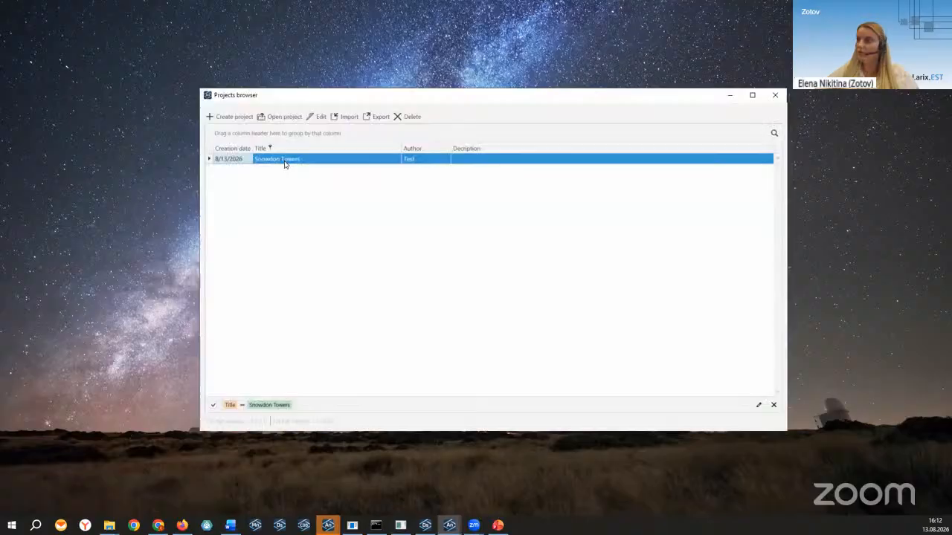
double_click(284, 161)
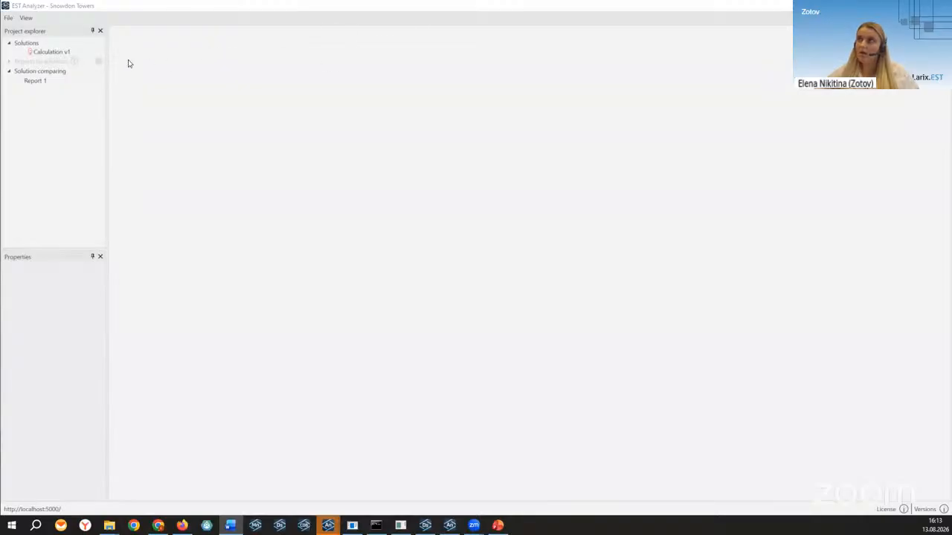
Activate the Calculation v1 solution and hide the Properties panel, keeping the Project explorer displayed
left_click(48, 53)
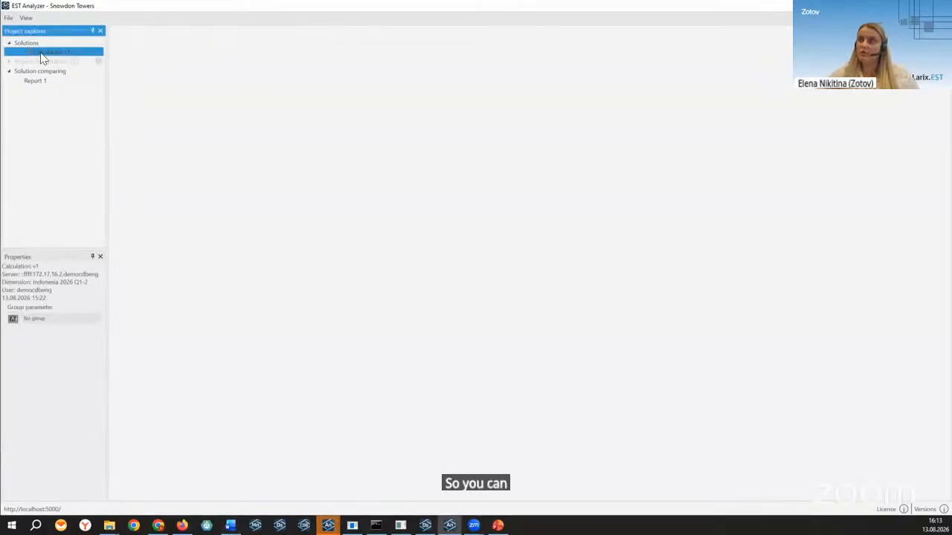
left_click(28, 21)
left_click(33, 29)
left_click(29, 18)
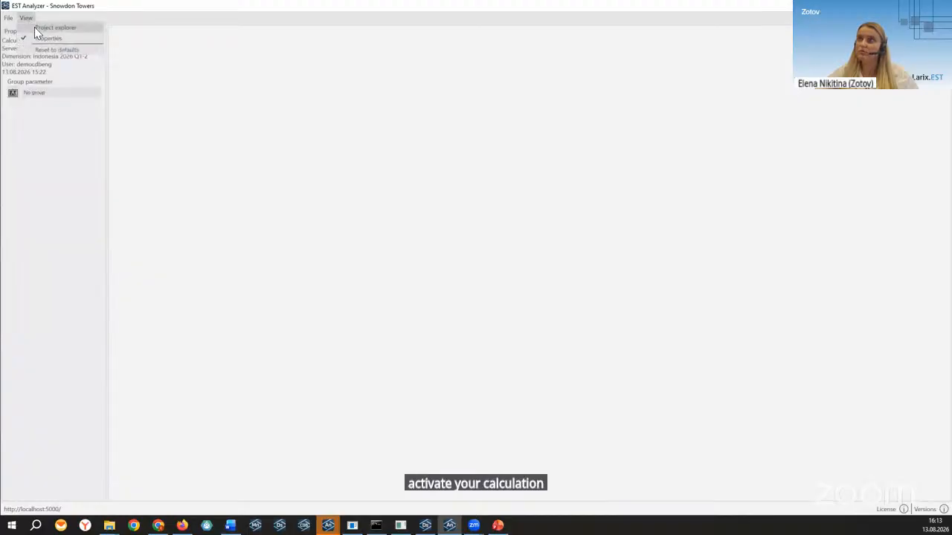
left_click(34, 27)
left_click(27, 18)
left_click(37, 36)
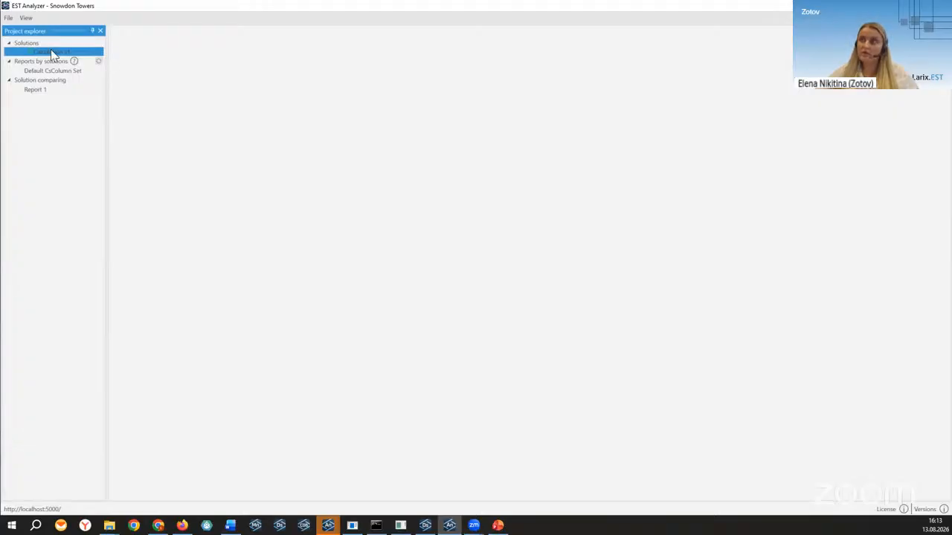
mouse_move(58, 57)
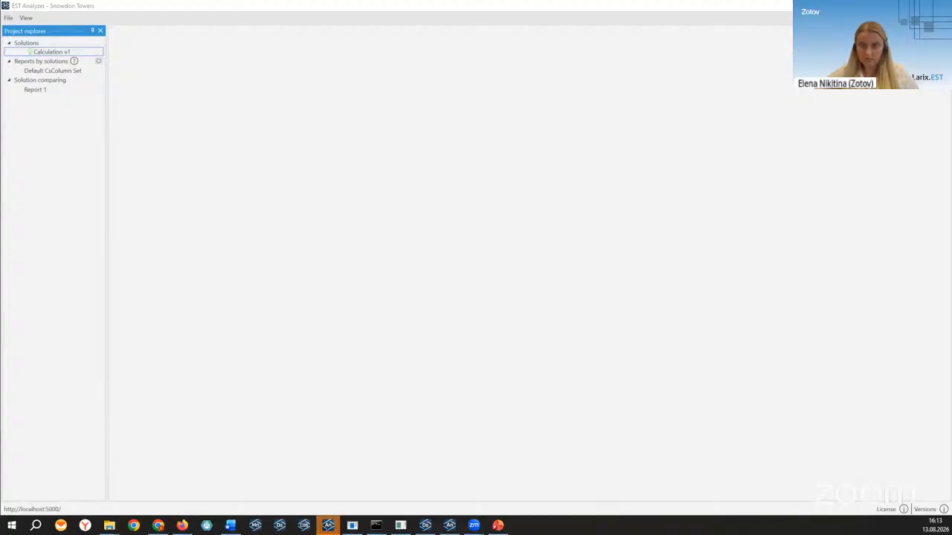
Create a report group under Reports by solutions, keeping the default name New group
left_click(43, 71)
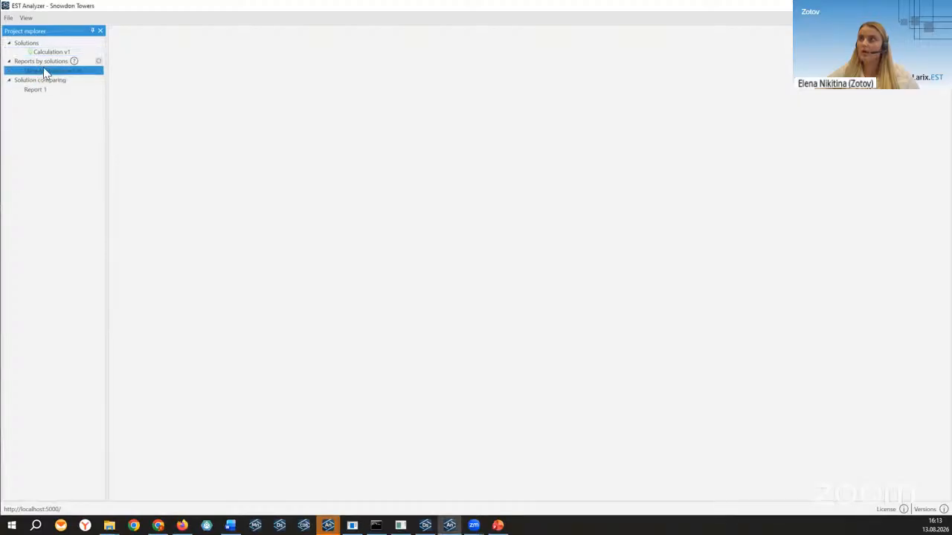
left_click(43, 62)
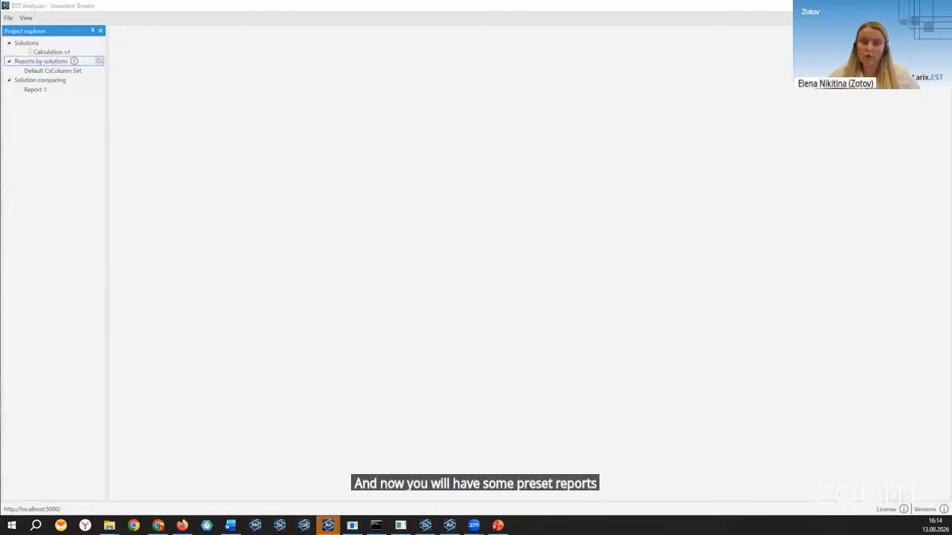
right_click(31, 61)
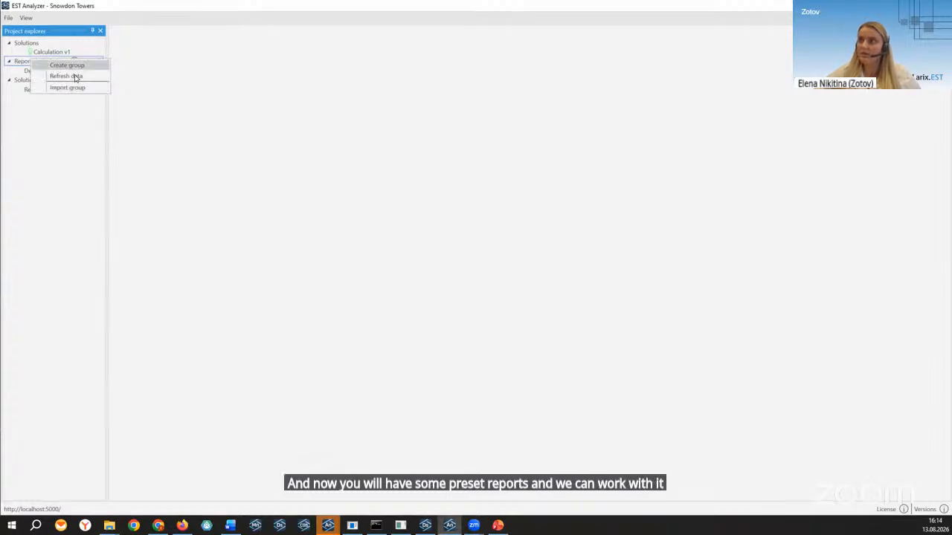
left_click(68, 66)
left_click(523, 293)
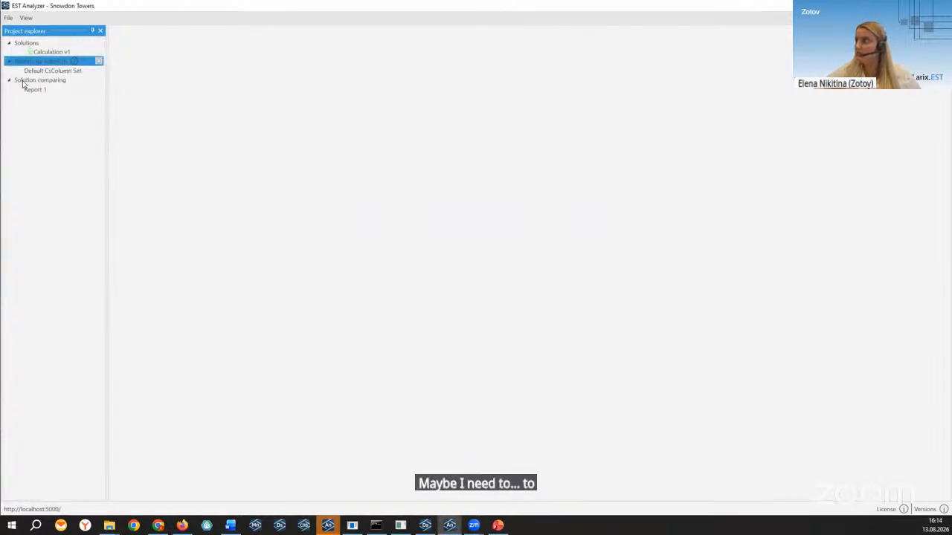
Rename the new report in New group as BoQ and open it
left_click(41, 89)
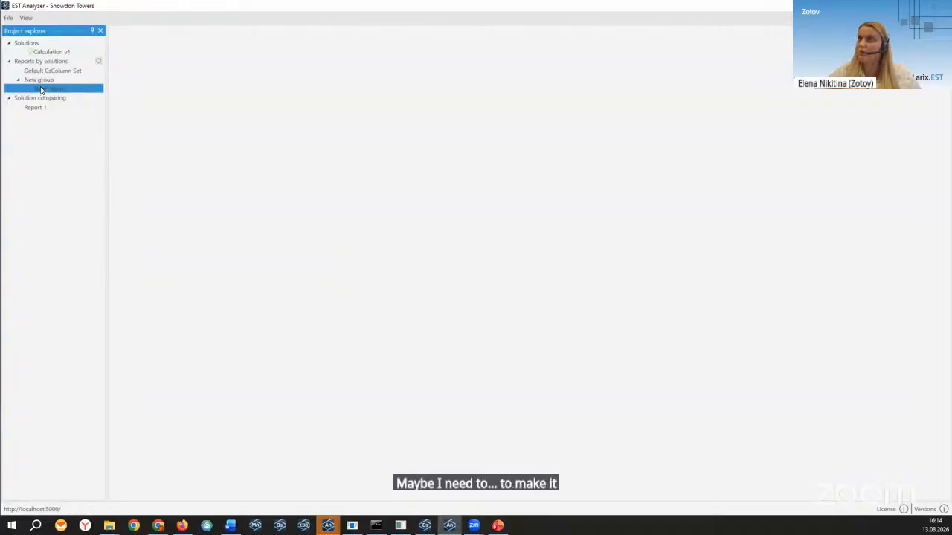
right_click(41, 89)
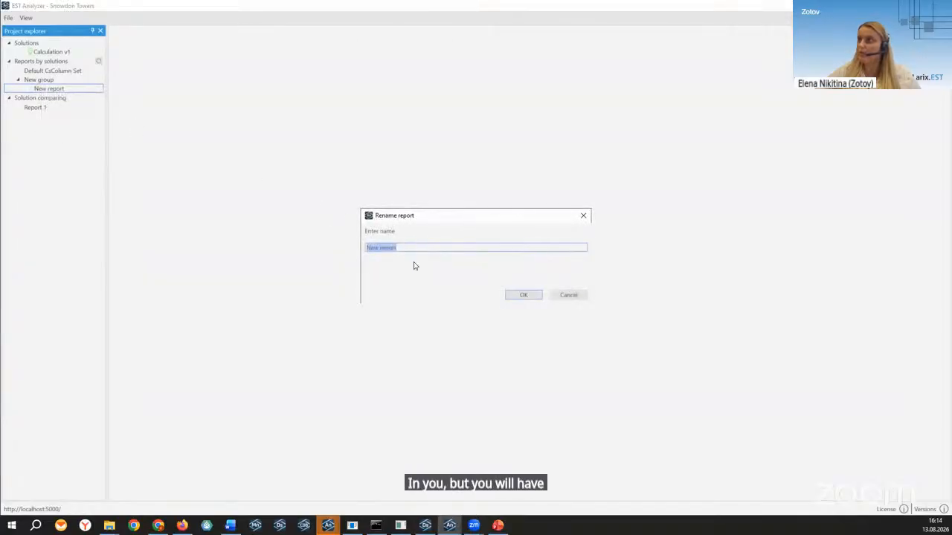
type("Иий")
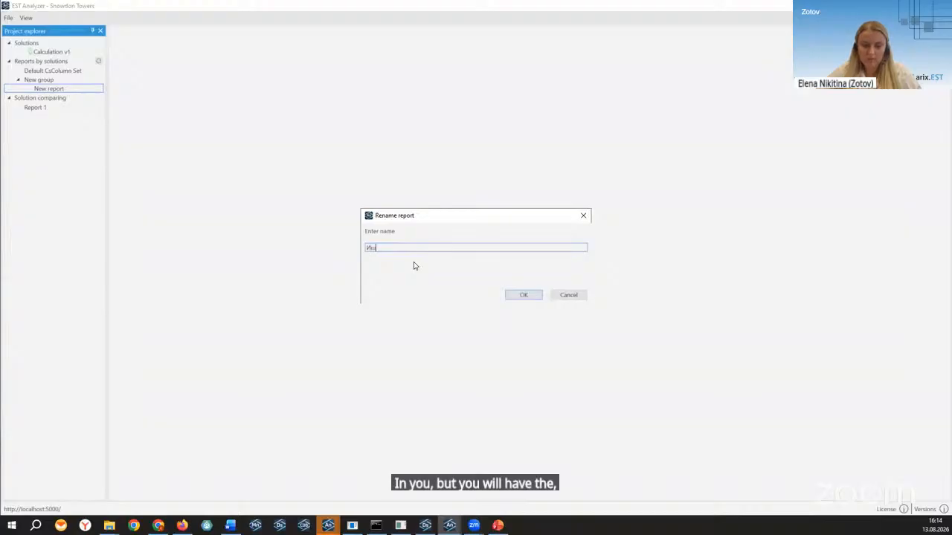
key("BackSpace")
key("BackSpace")
key("BackSpace")
type("Во")
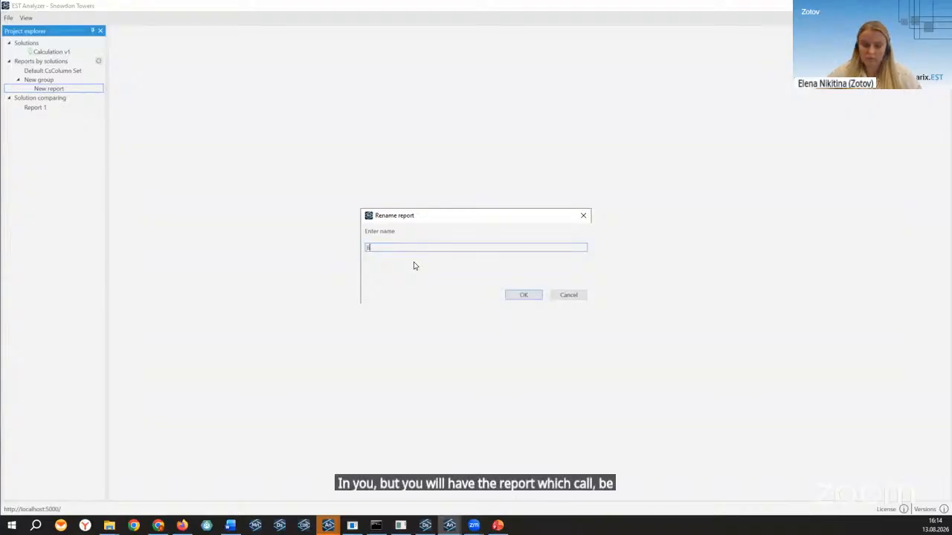
type("Q")
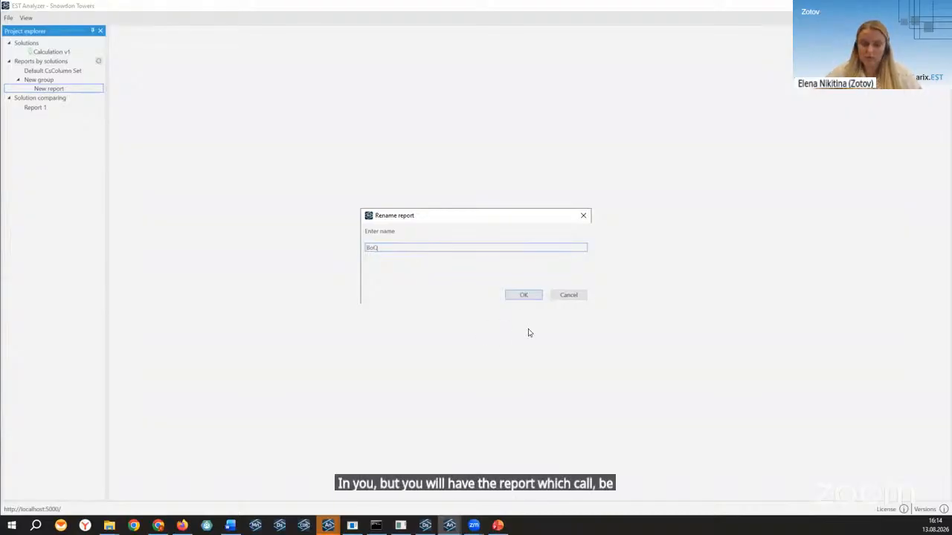
left_click(517, 296)
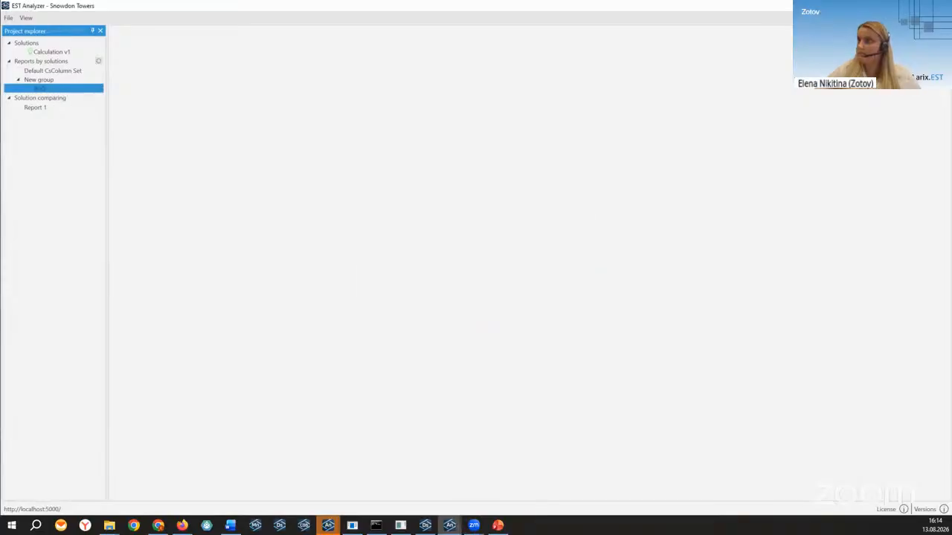
double_click(66, 89)
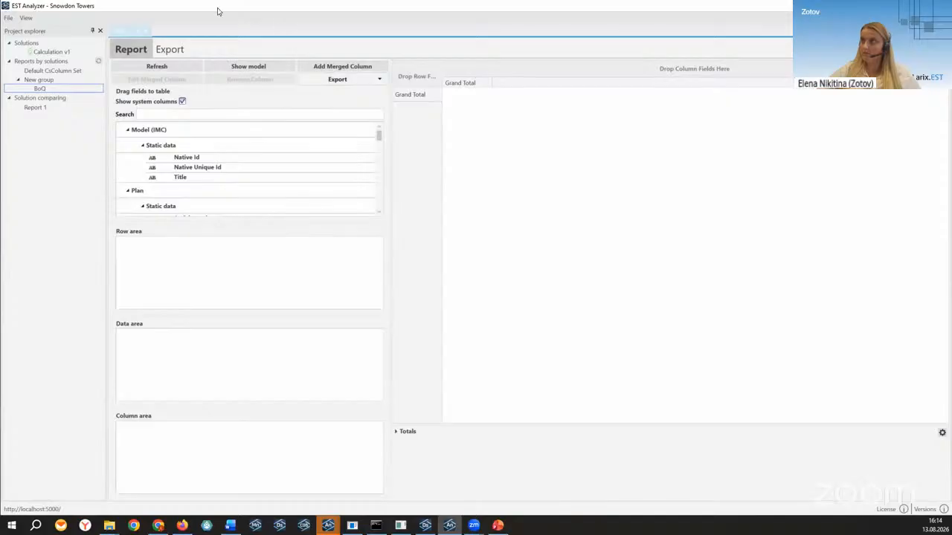
left_click(895, 6)
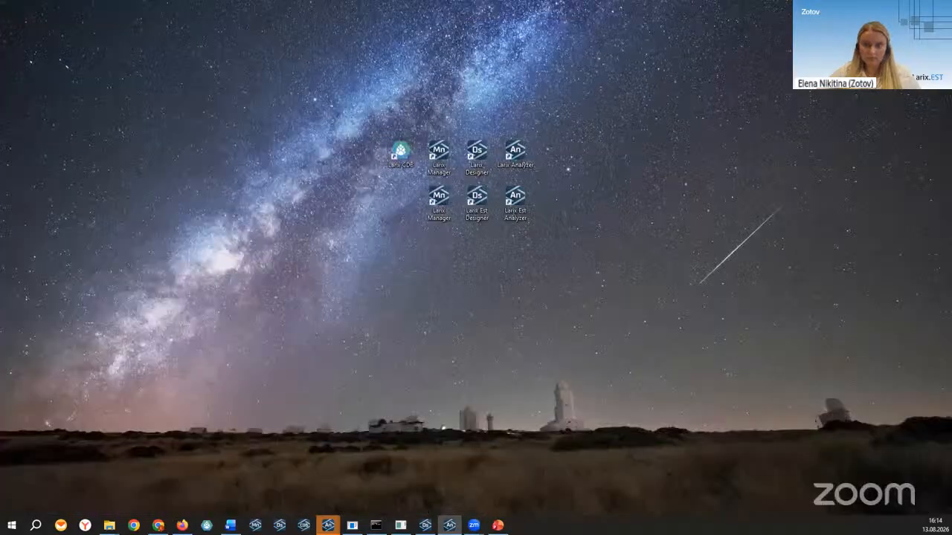
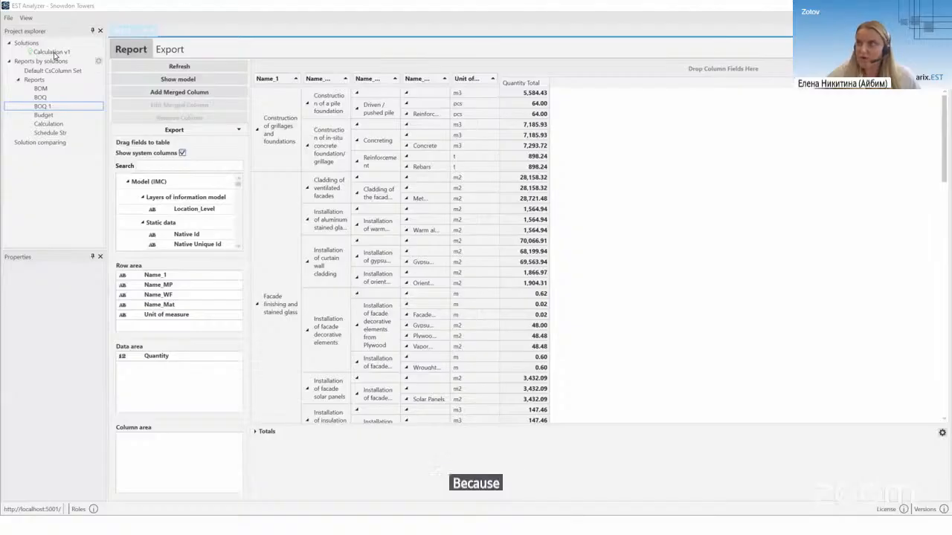
Clone the BOQ report in the Reports group
mouse_move(53, 57)
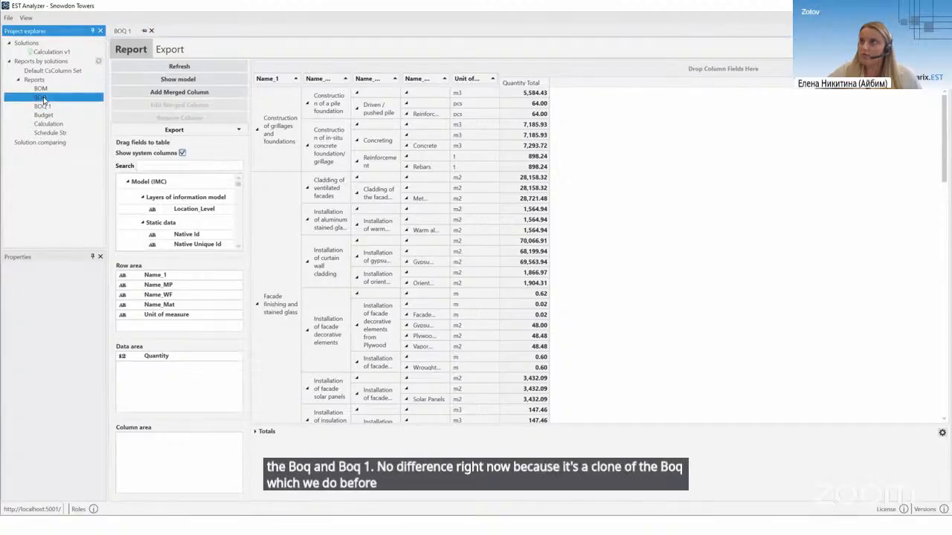
right_click(43, 102)
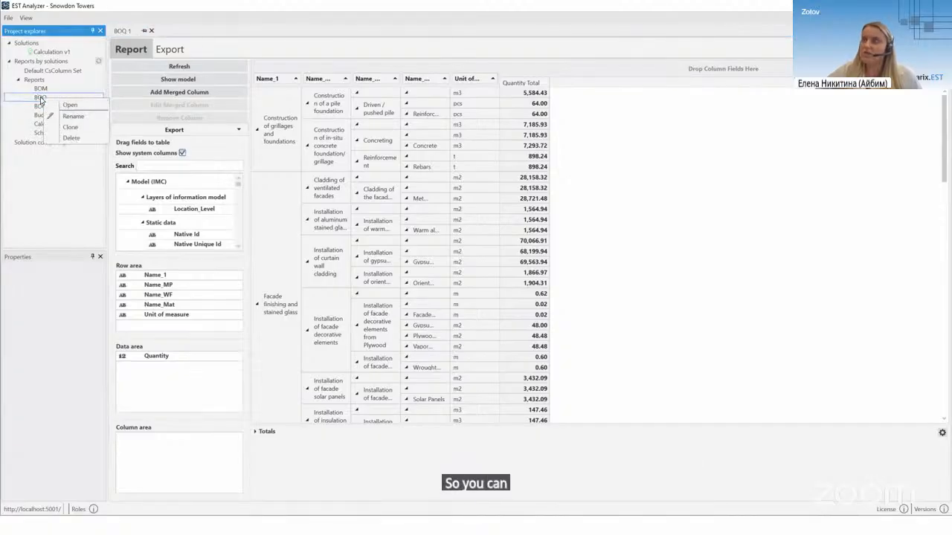
left_click(71, 127)
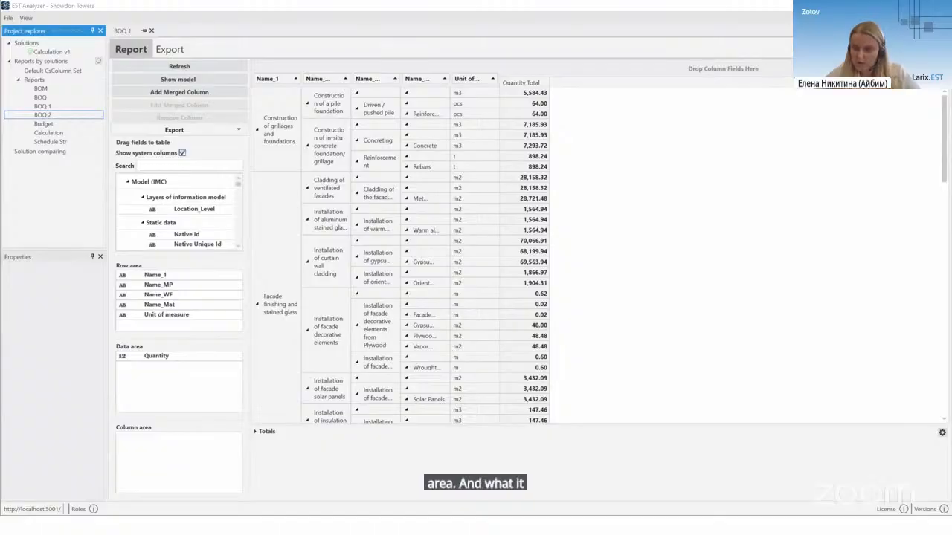
Switch to the presentation and show the slide on custom report configuration
key("alt+Tab")
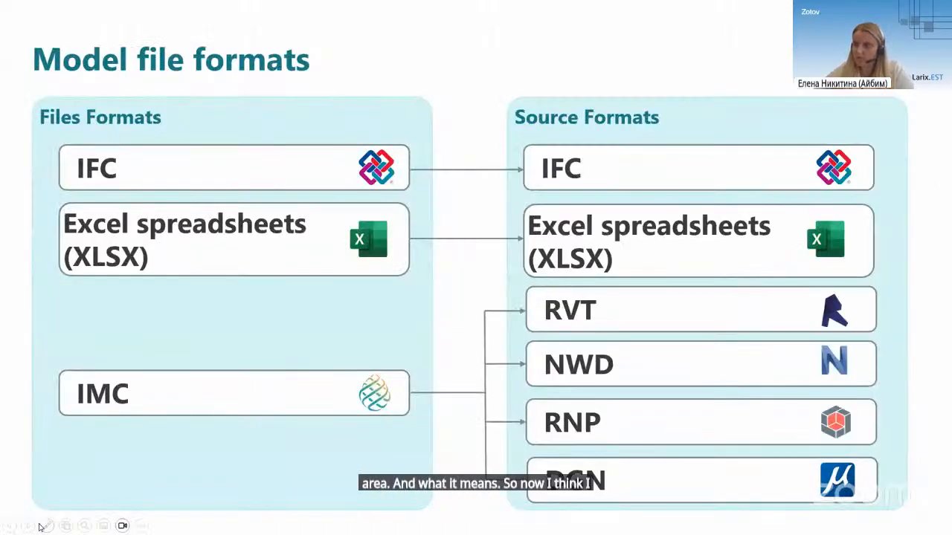
left_click(28, 526)
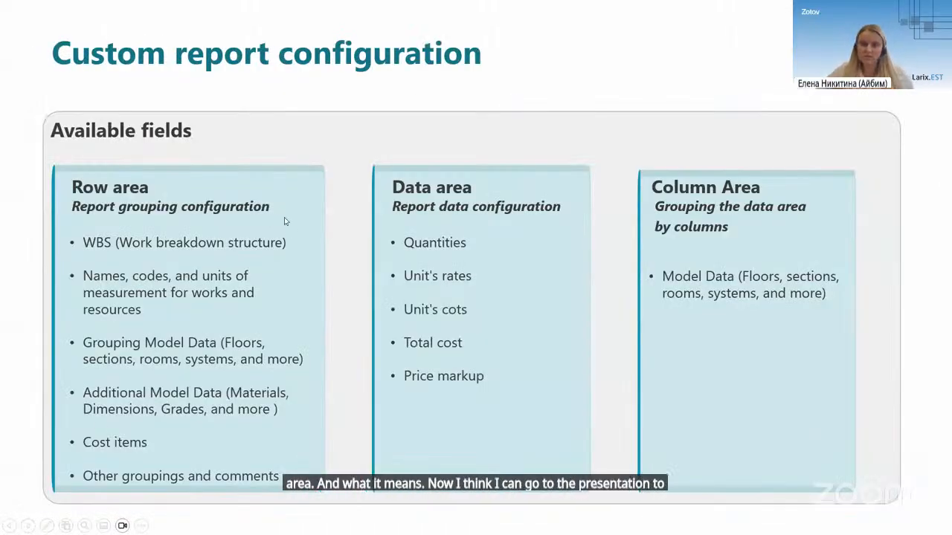
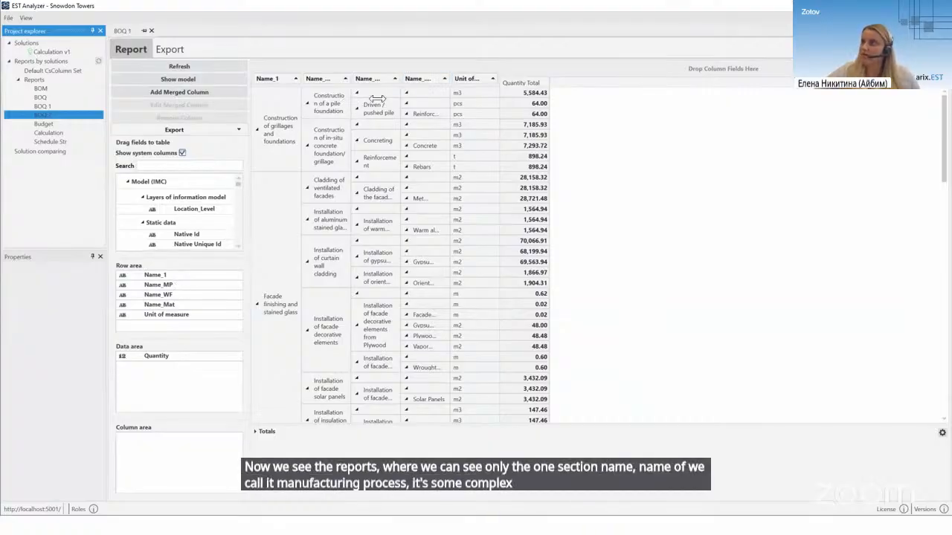
Widen the Name_MP, Name_WF and Name_Mat columns of the report table so their full text is readable
left_click_drag(350, 101, 383, 130)
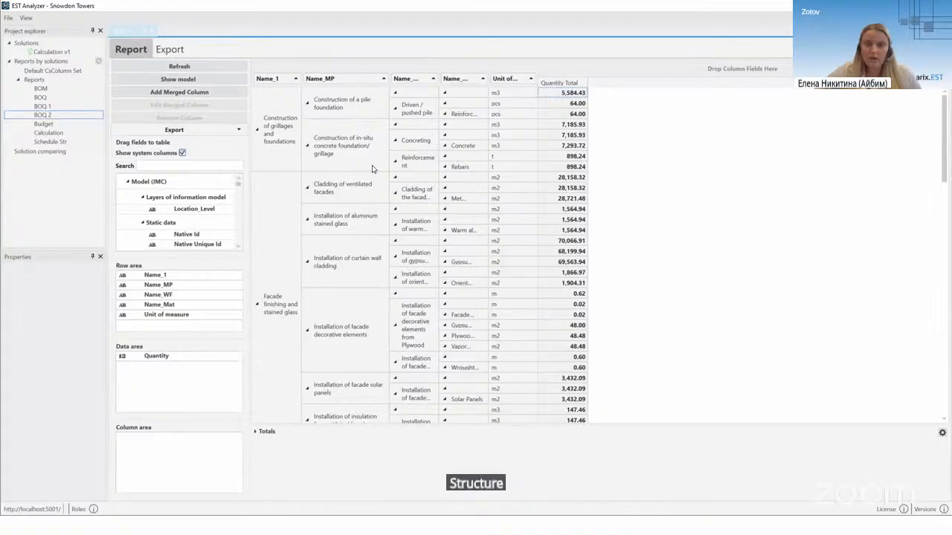
left_click_drag(437, 103, 517, 106)
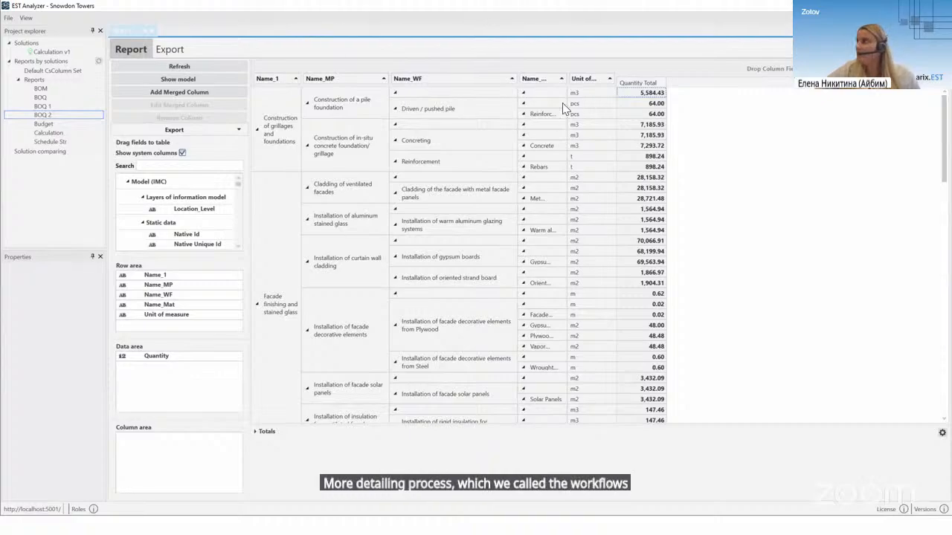
left_click_drag(564, 92, 599, 93)
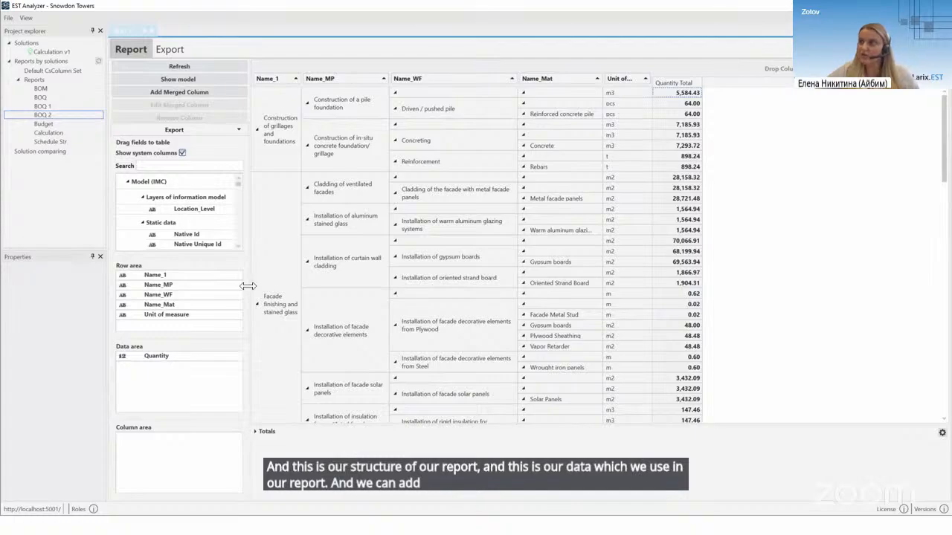
Widen the report's field list area and examine the available fields in the Model (IMC) group
left_click_drag(248, 285, 243, 285)
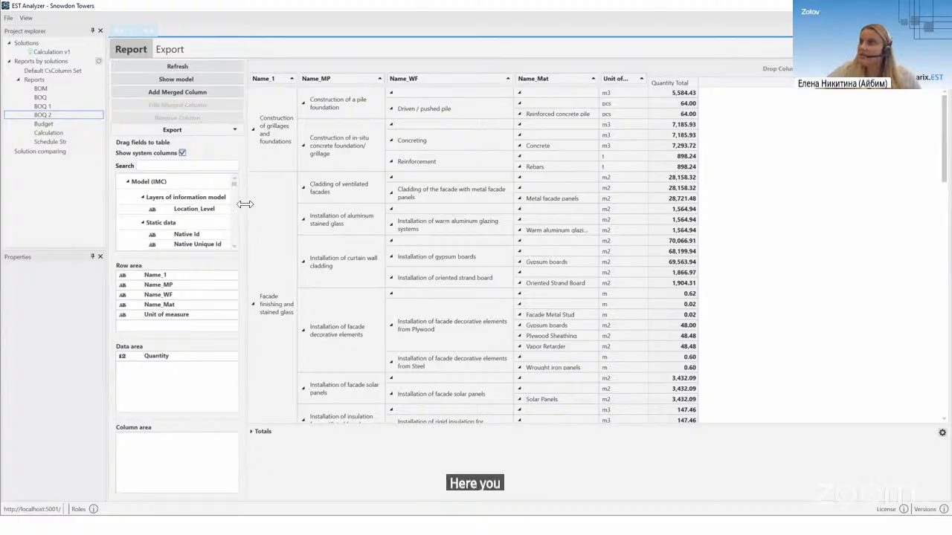
left_click_drag(245, 204, 313, 208)
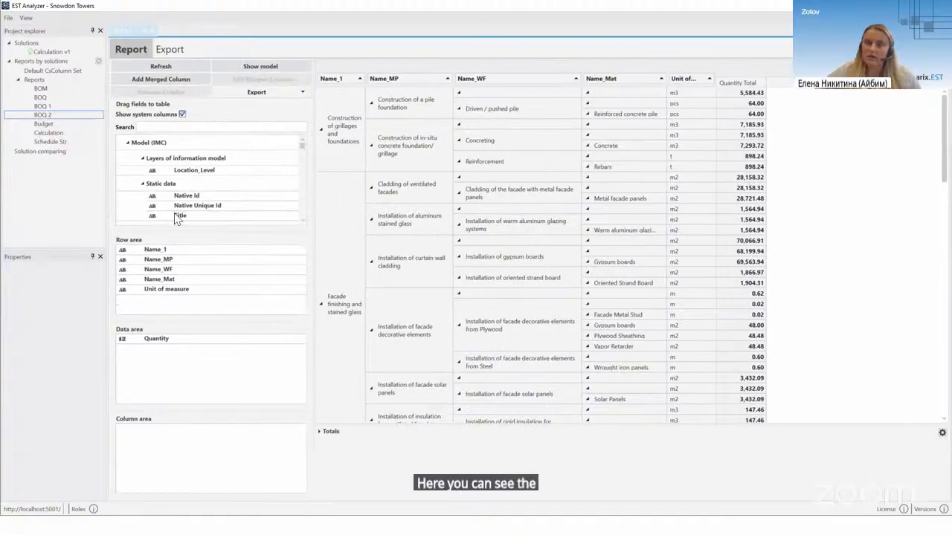
left_click(132, 145)
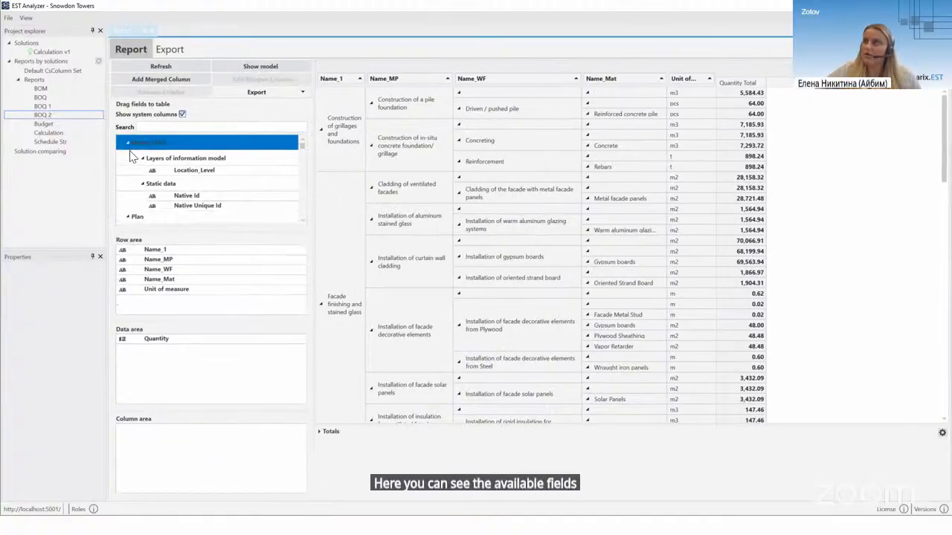
left_click(128, 142)
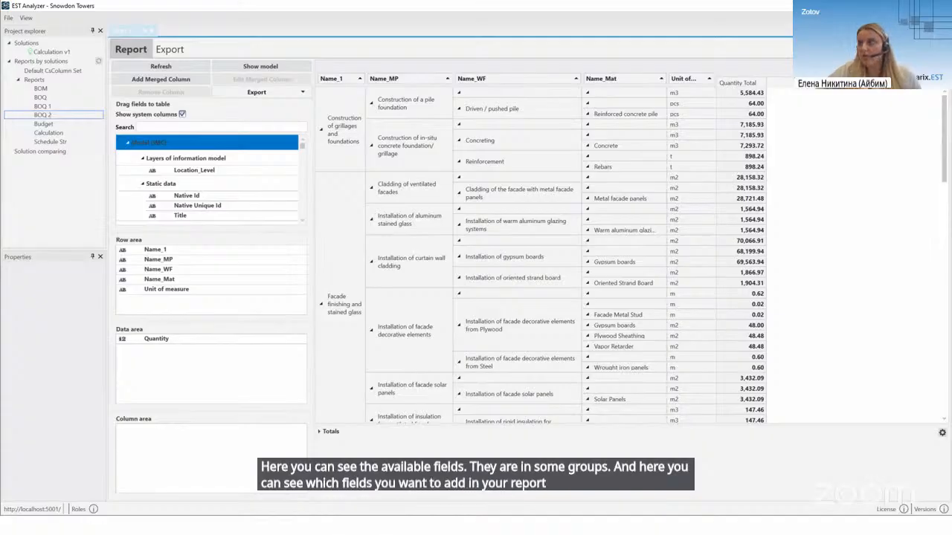
left_click_drag(310, 216, 292, 203)
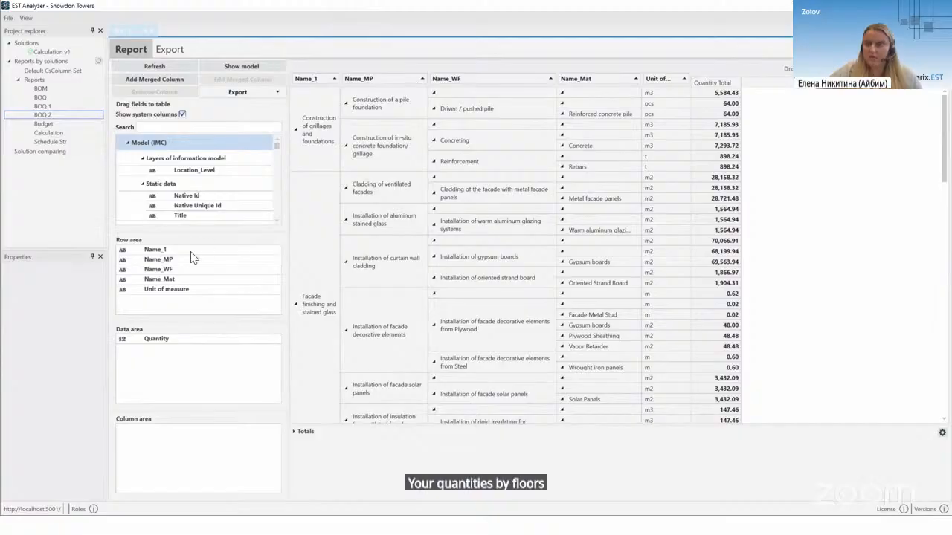
Search the report fields for "level", add Location_Level to the row area directly below Name_1, and refresh the report
left_click(148, 126)
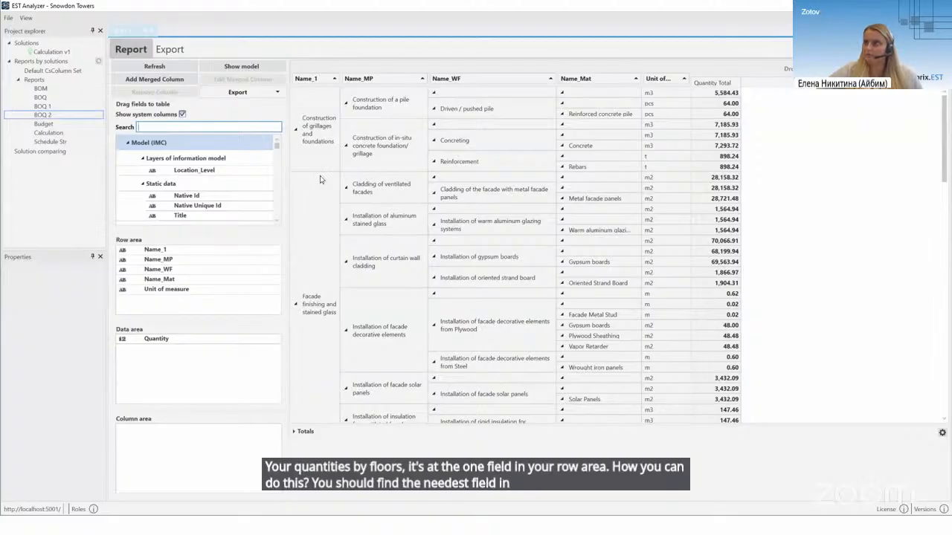
left_click_drag(285, 175, 272, 175)
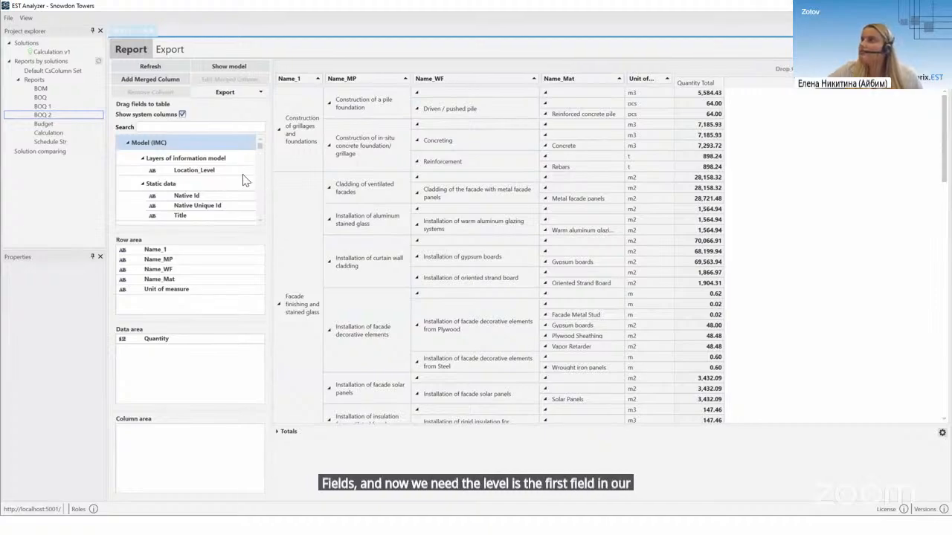
left_click(155, 126)
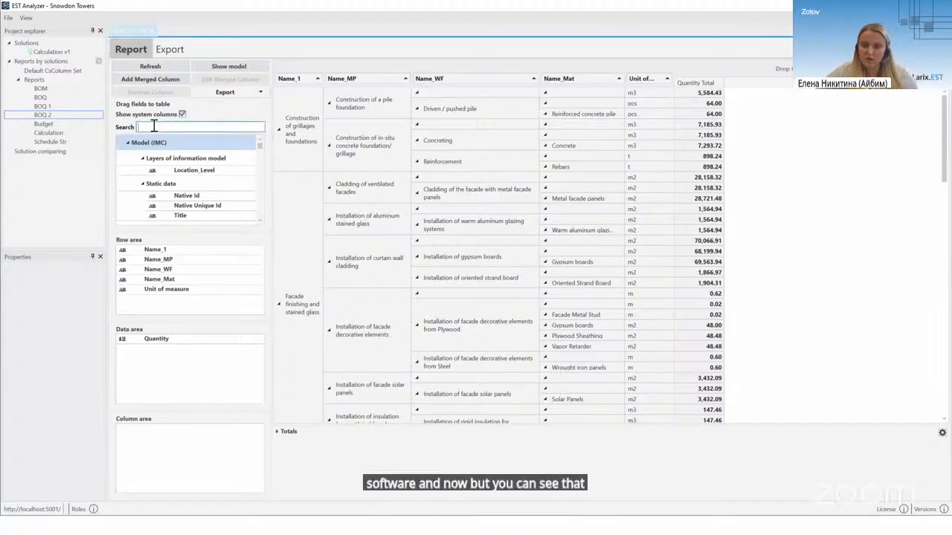
type("level")
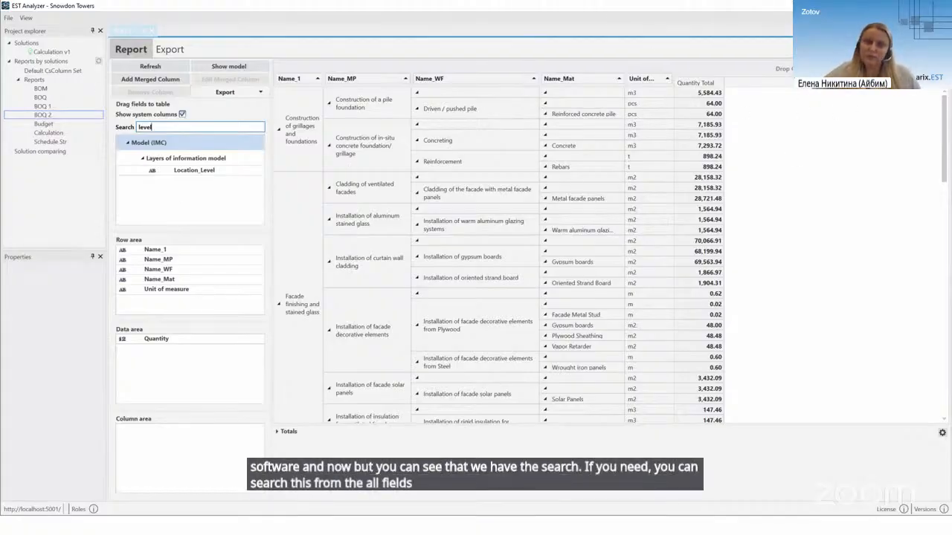
left_click(186, 176)
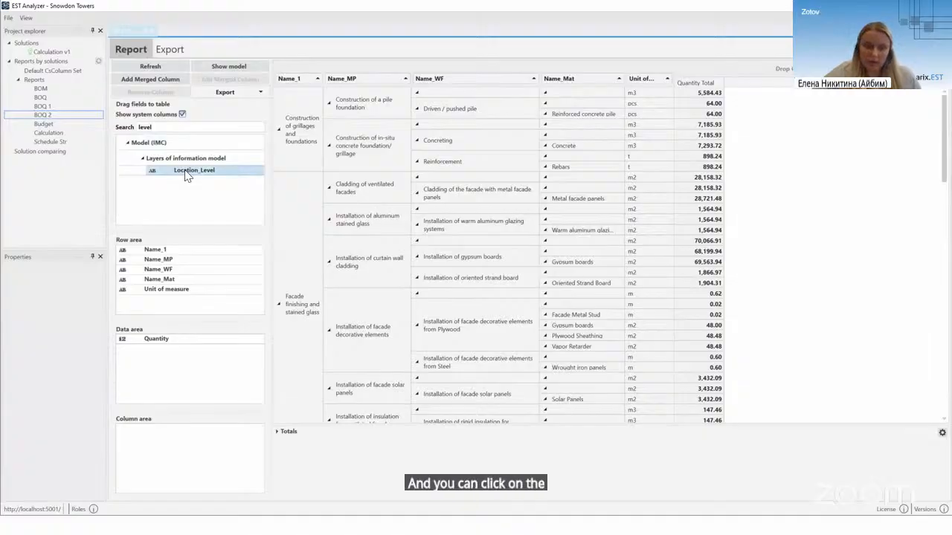
left_click_drag(186, 177, 171, 232)
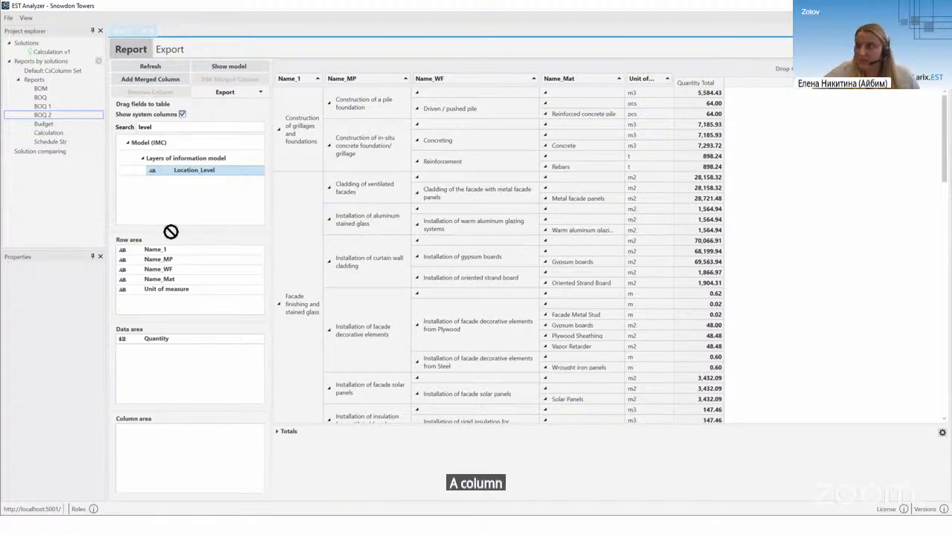
left_click_drag(172, 239, 169, 258)
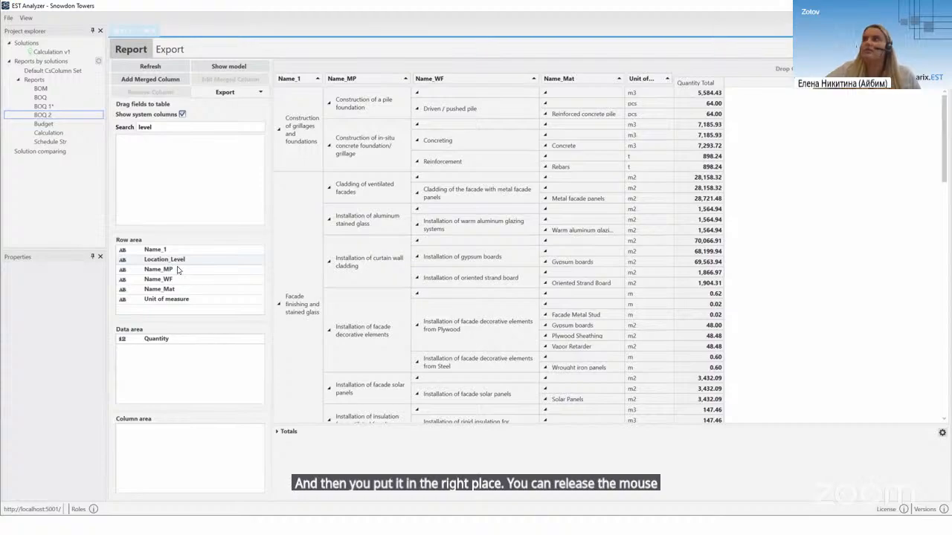
left_click(151, 67)
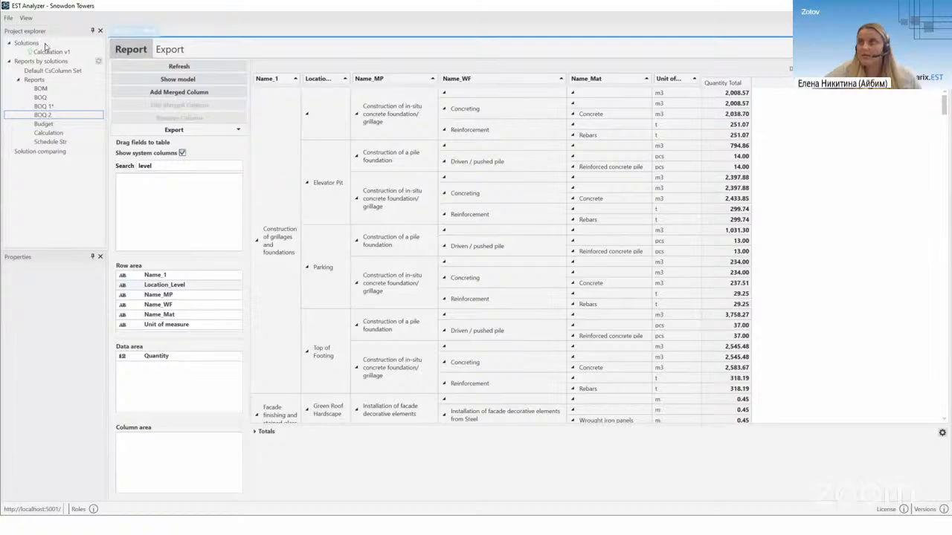
Narrow the project explorer slightly and save the active report document
left_click_drag(106, 97, 101, 97)
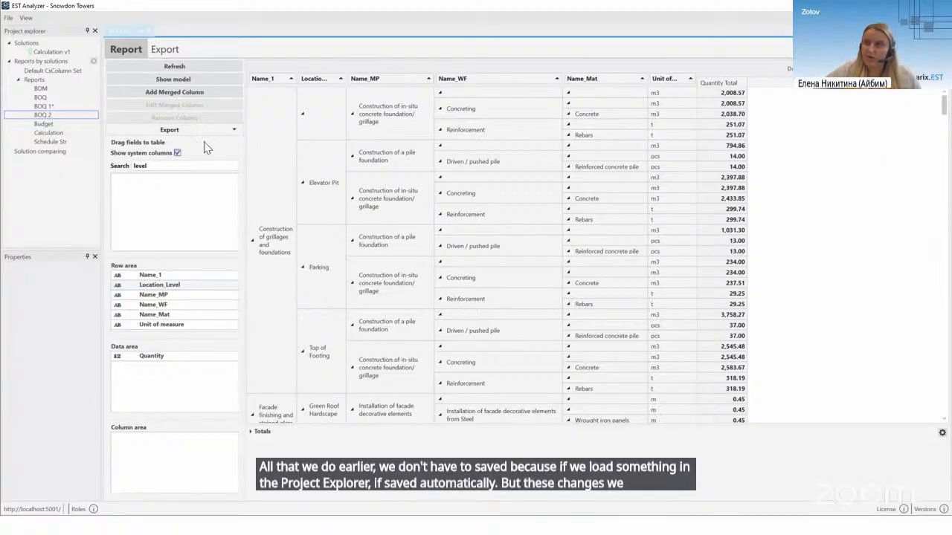
left_click(9, 18)
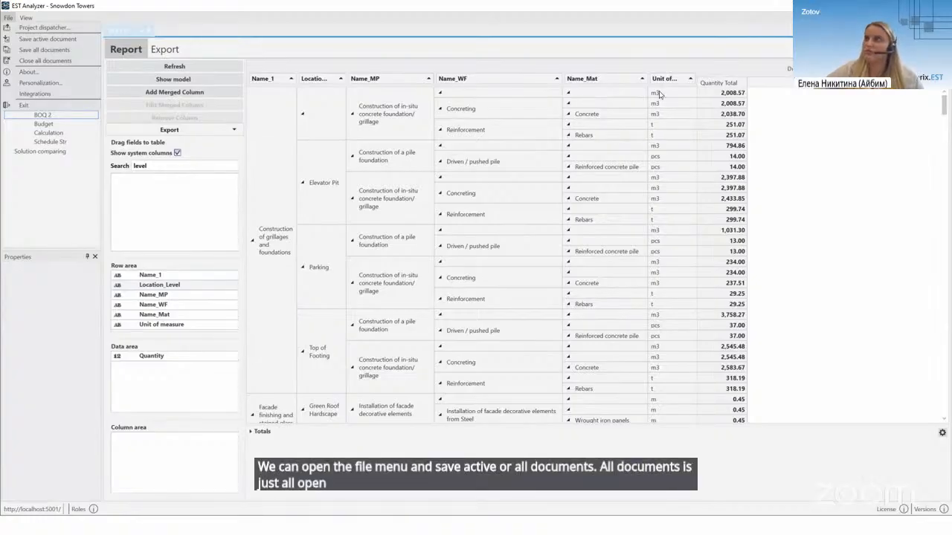
left_click(46, 40)
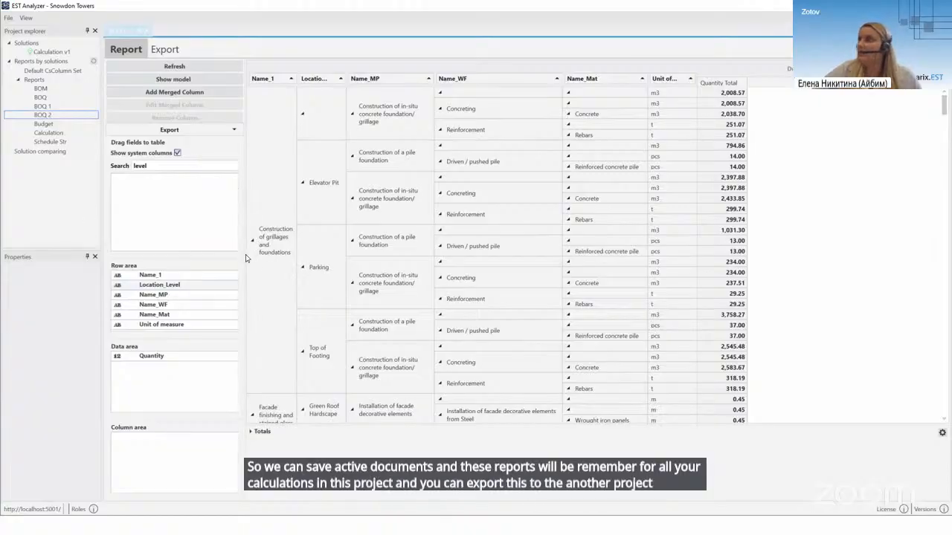
Search the report fields for "cost", expand Indicators under Solution results (ACEQ), and widen the field area to show the full names
left_click_drag(244, 268, 232, 267)
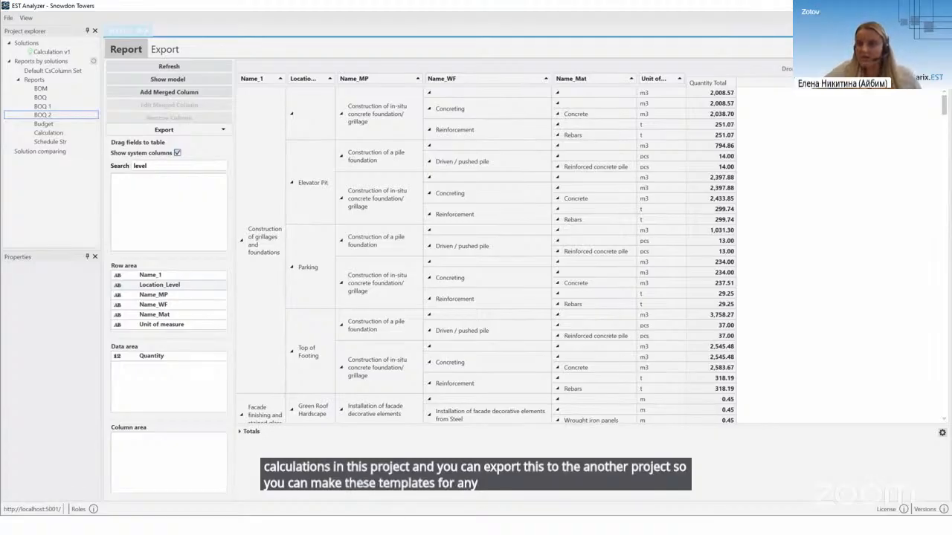
double_click(152, 165)
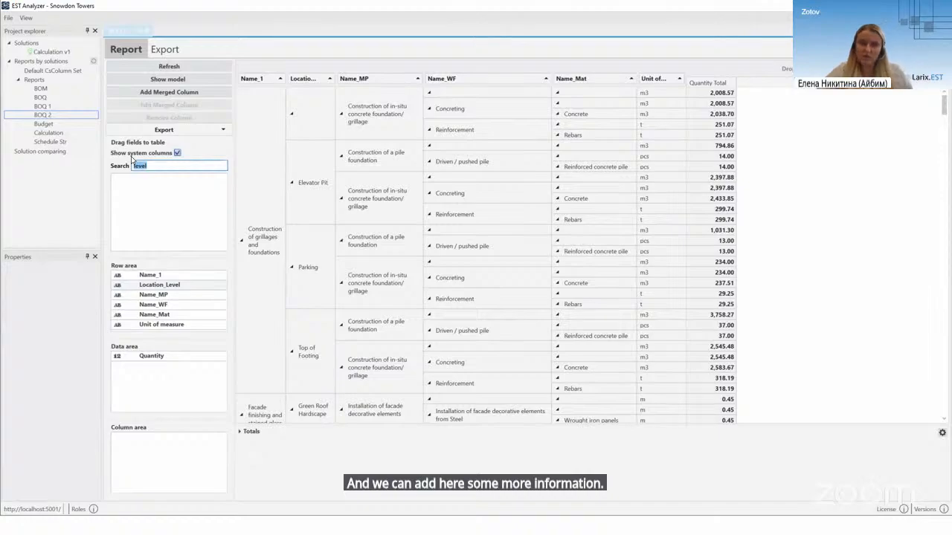
key("BackSpace")
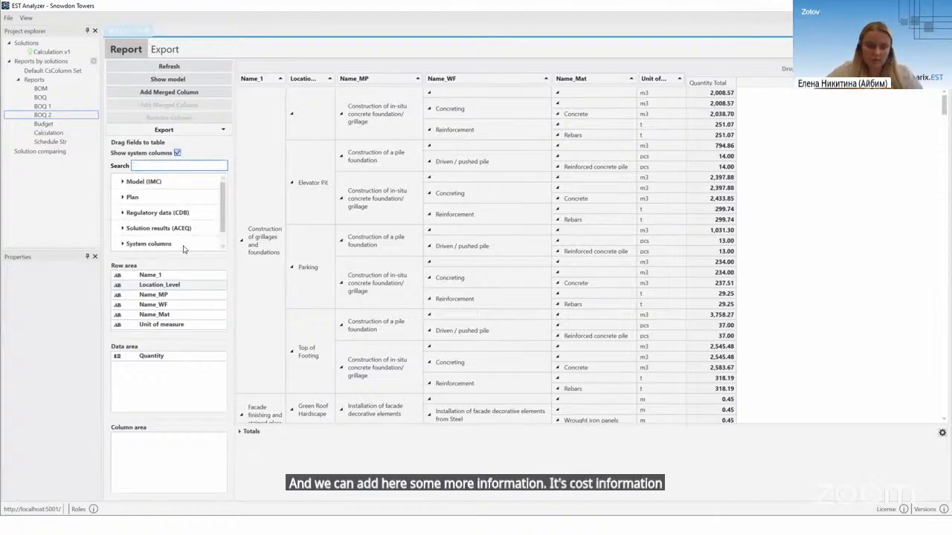
type("cost")
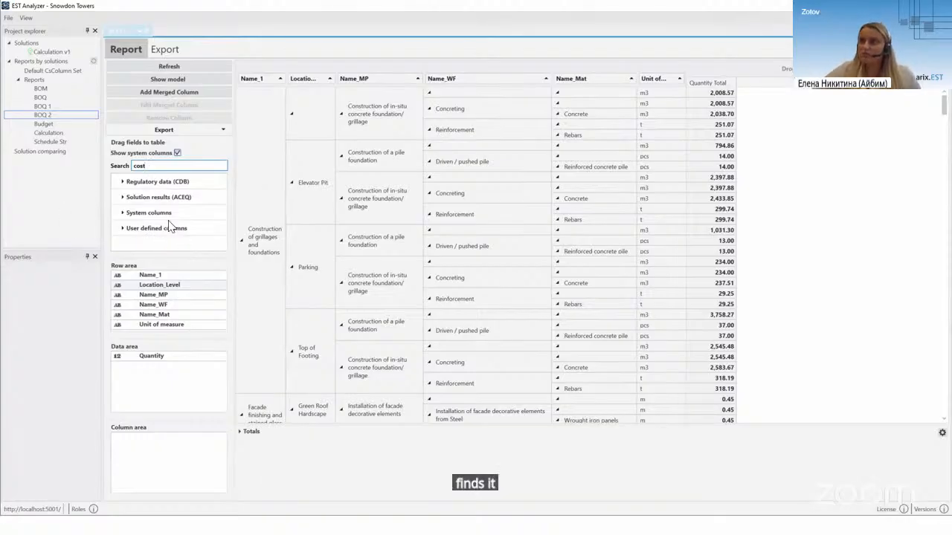
left_click_drag(232, 220, 233, 219)
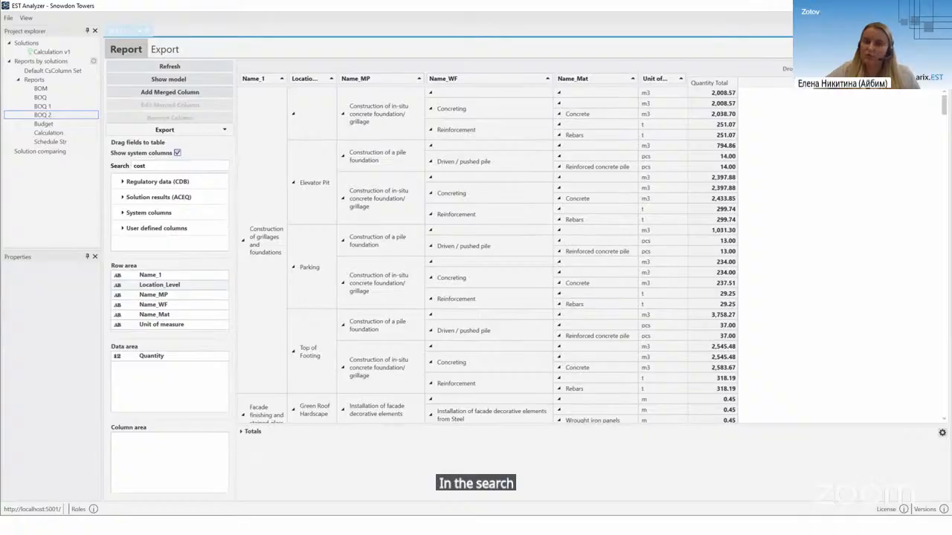
left_click(123, 197)
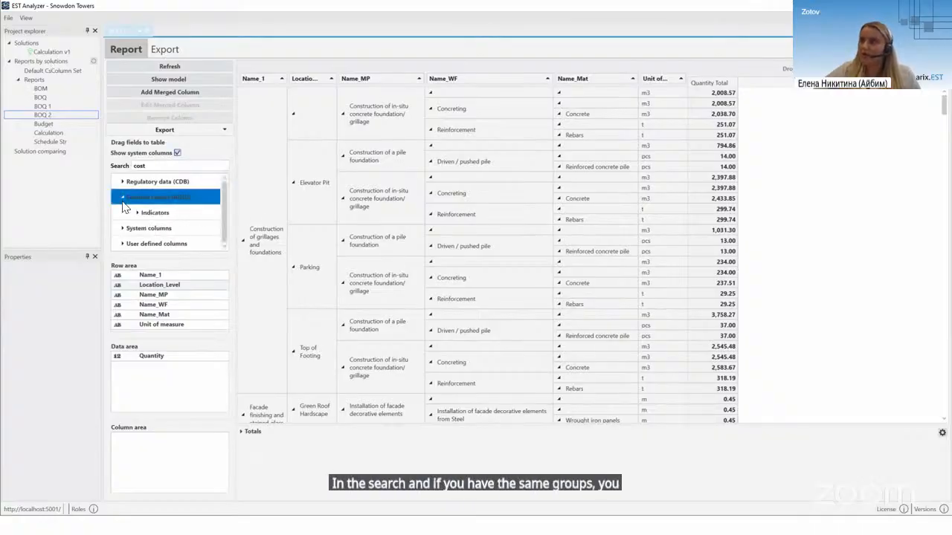
double_click(142, 198)
double_click(142, 198)
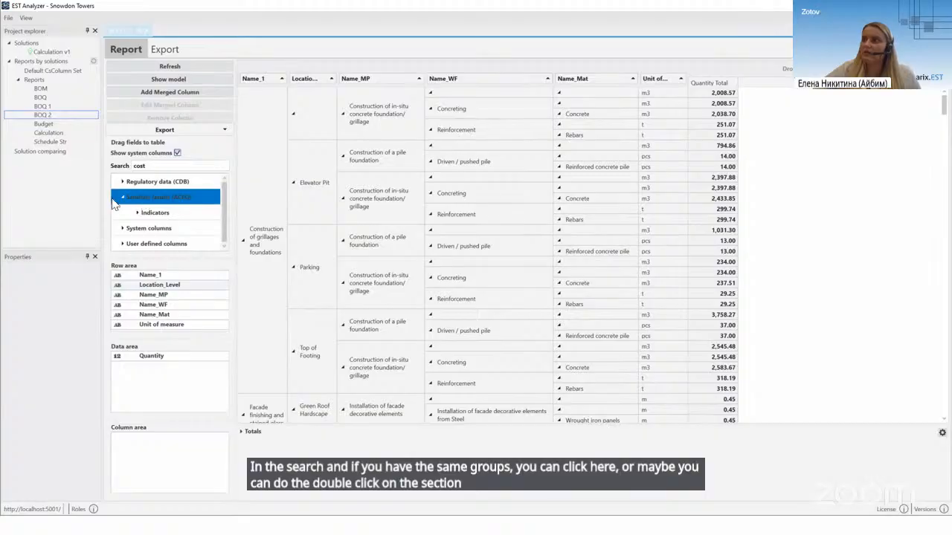
double_click(151, 215)
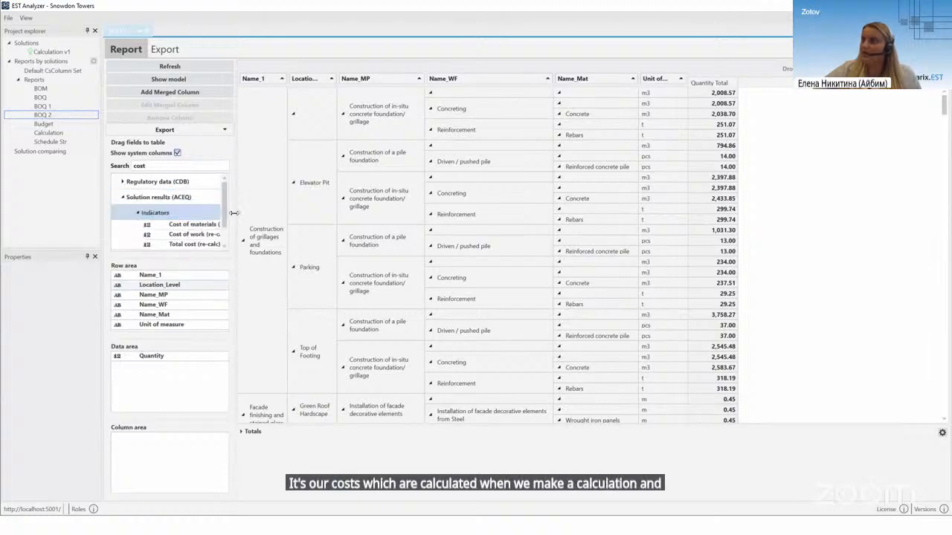
left_click_drag(235, 215, 288, 223)
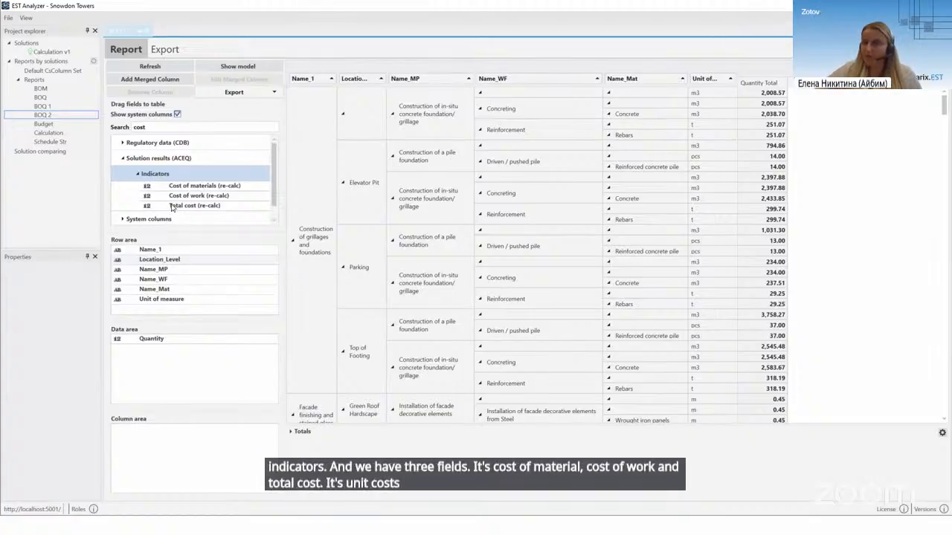
Add the Cost of materials, Cost of work and Total cost (re-calc) indicators to the data area together
left_click(195, 187)
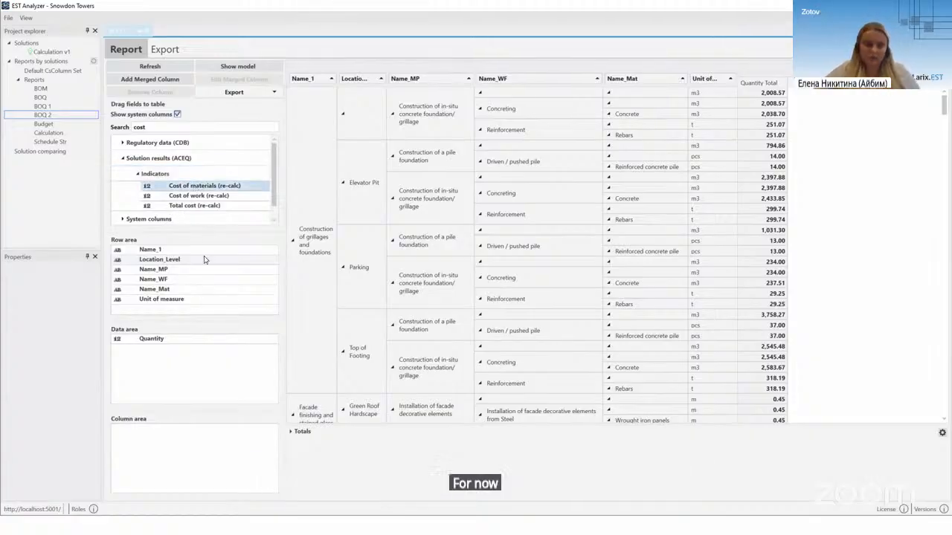
left_click(191, 208, "shift")
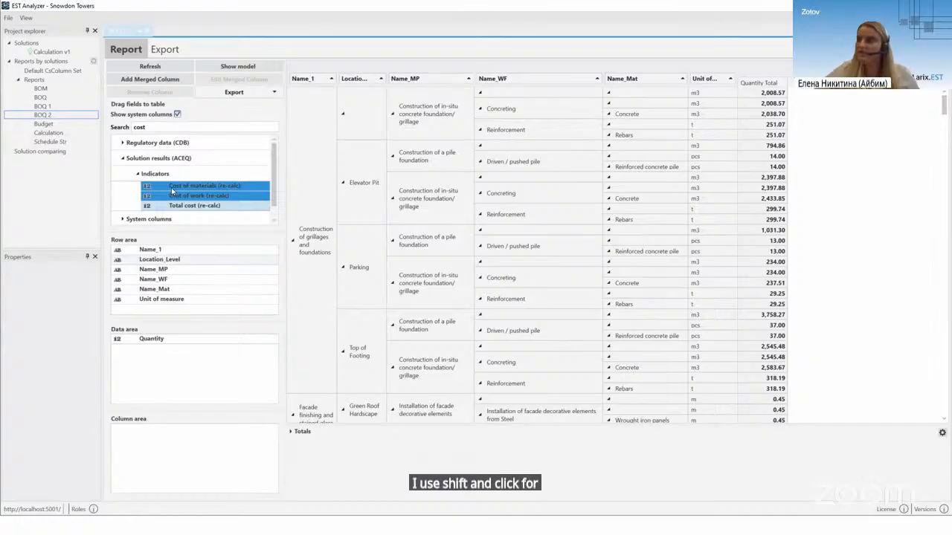
left_click_drag(172, 188, 159, 343)
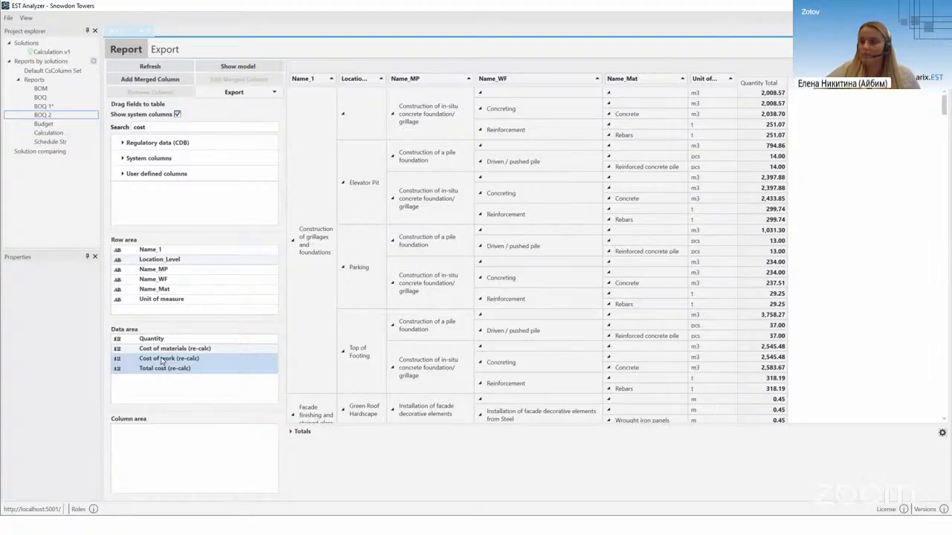
Add the user-defined formula columns TOTAL COST, Total cost of materials and Total cost of works to the data area
left_click(122, 174)
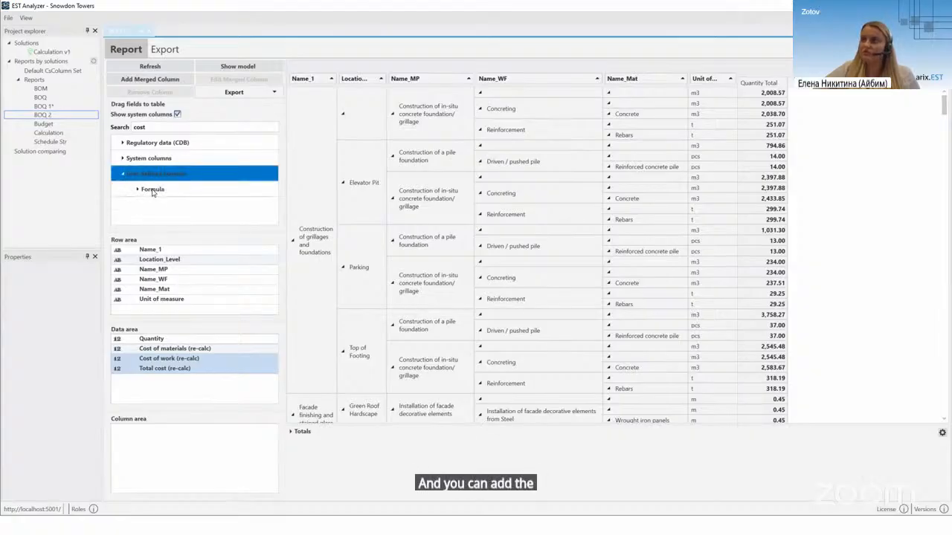
double_click(152, 192)
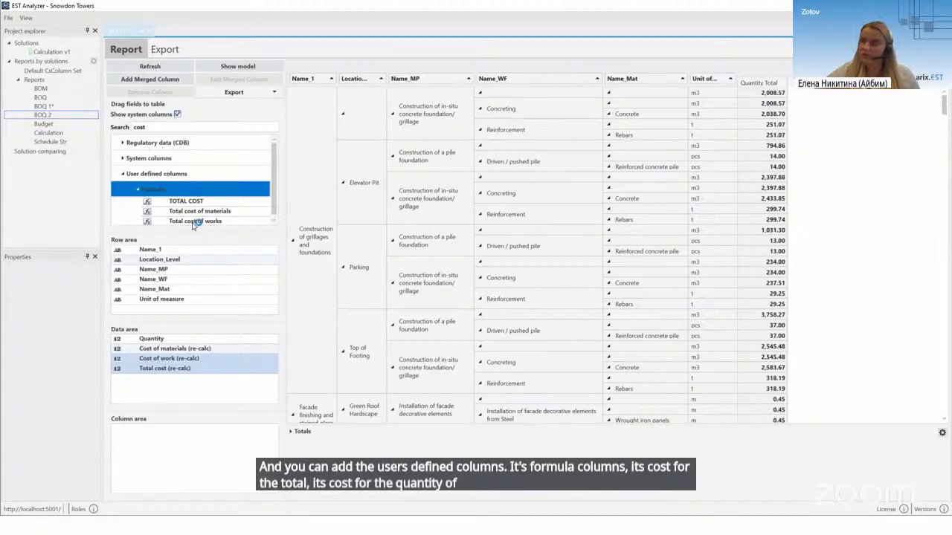
left_click(186, 201)
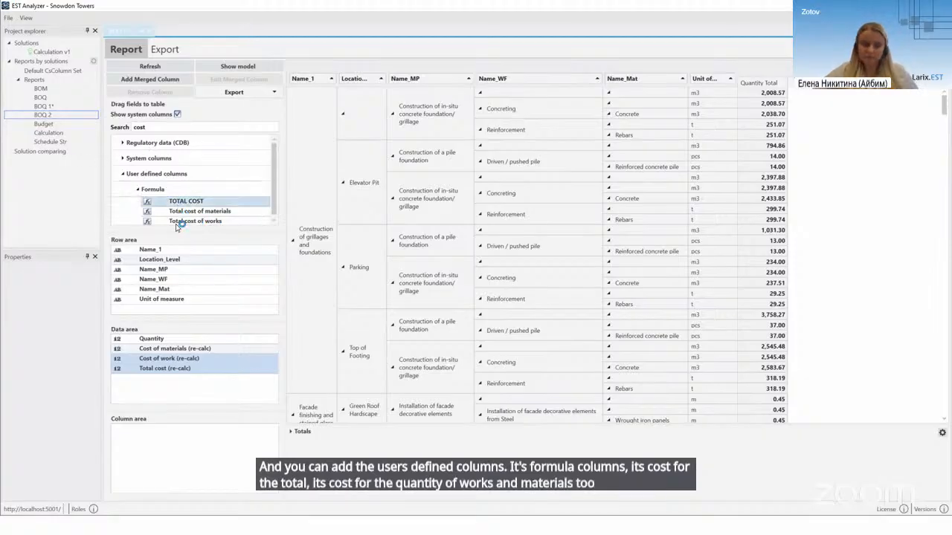
left_click(173, 223, "shift")
left_click_drag(173, 202, 180, 332)
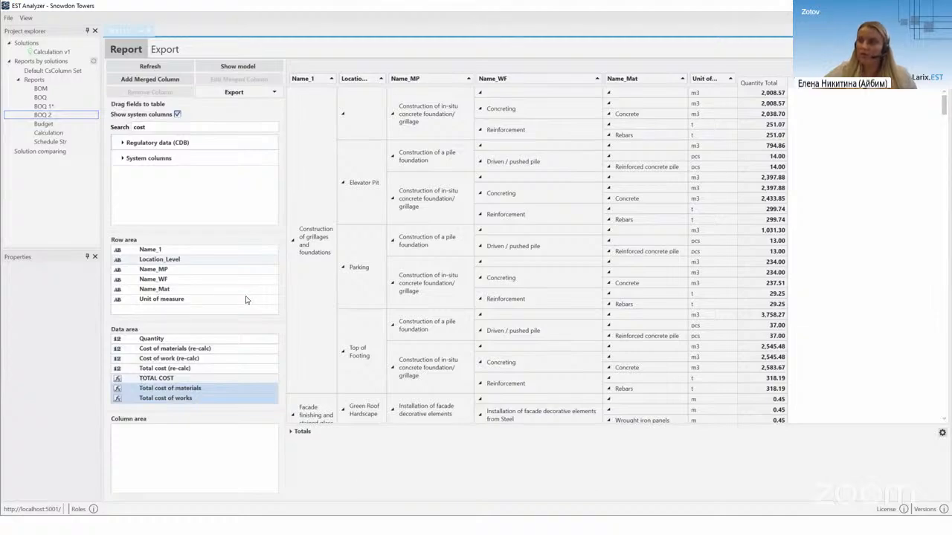
Move TOTAL COST to the end of the data area and make that area slightly taller
left_click(165, 378)
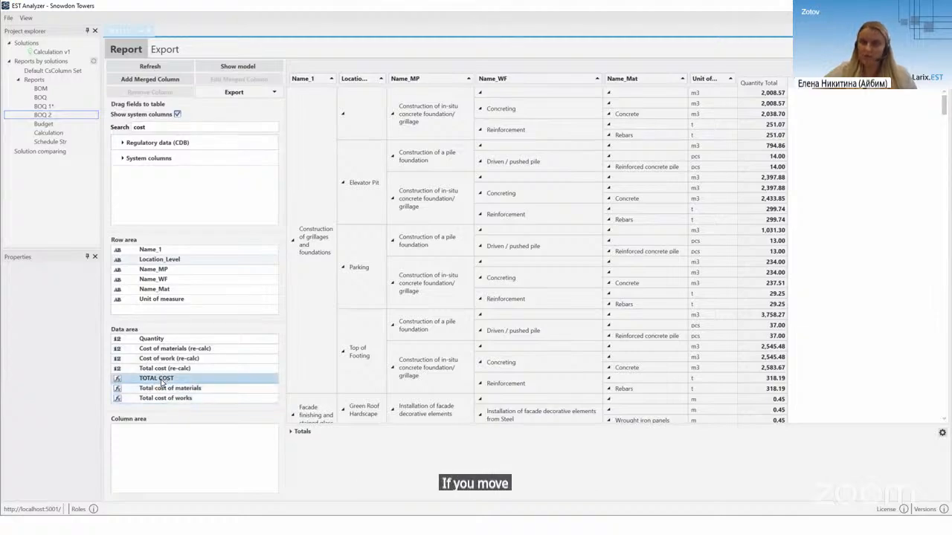
left_click_drag(158, 382, 157, 402)
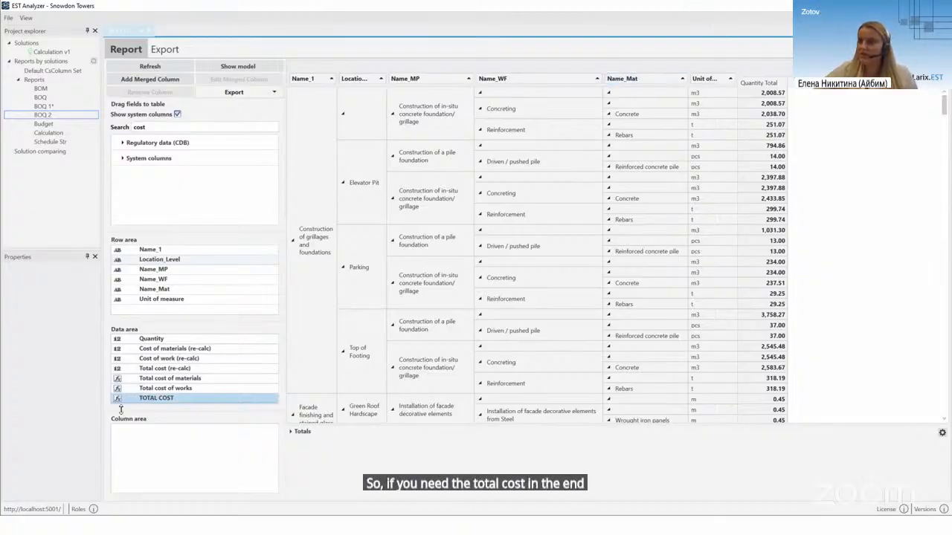
left_click_drag(121, 408, 121, 421)
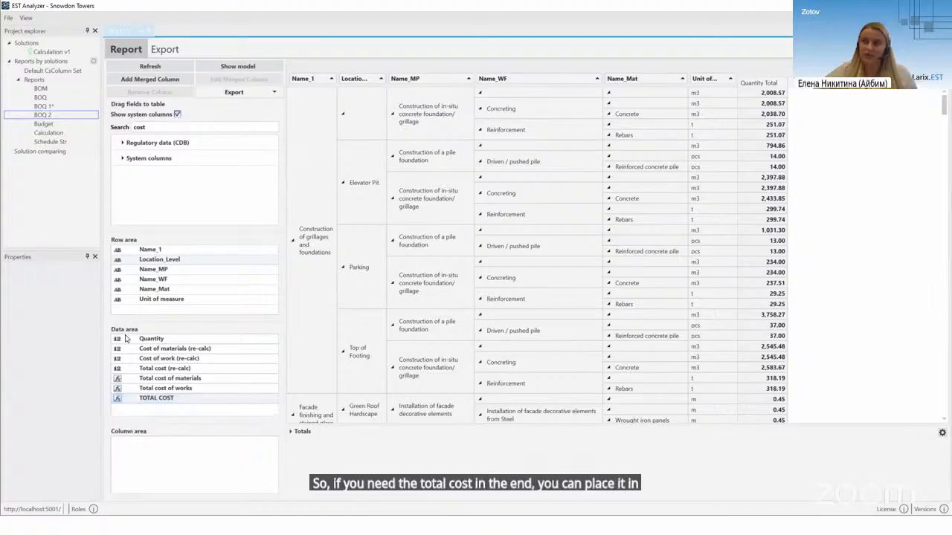
Refresh the report with the added cost fields and enlarge the table area to view the new columns
left_click(134, 67)
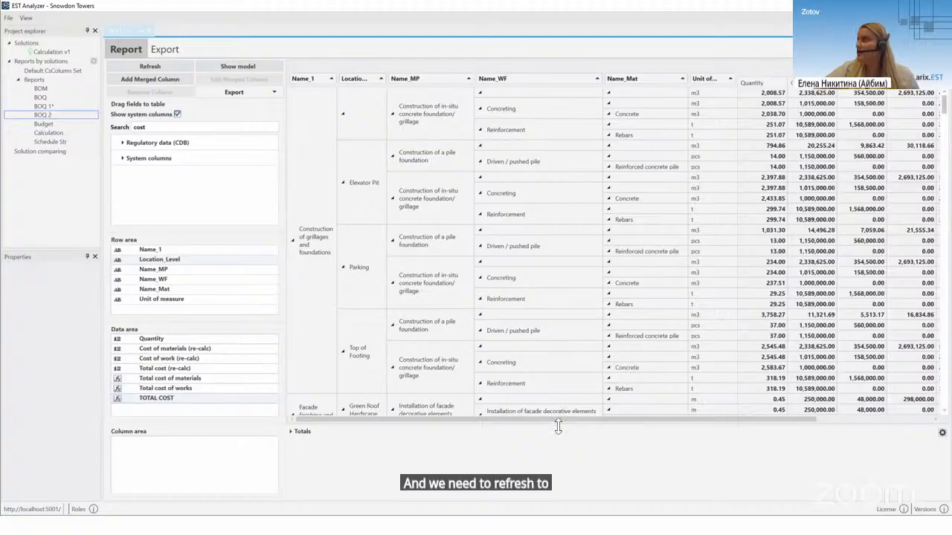
left_click_drag(557, 423, 559, 483)
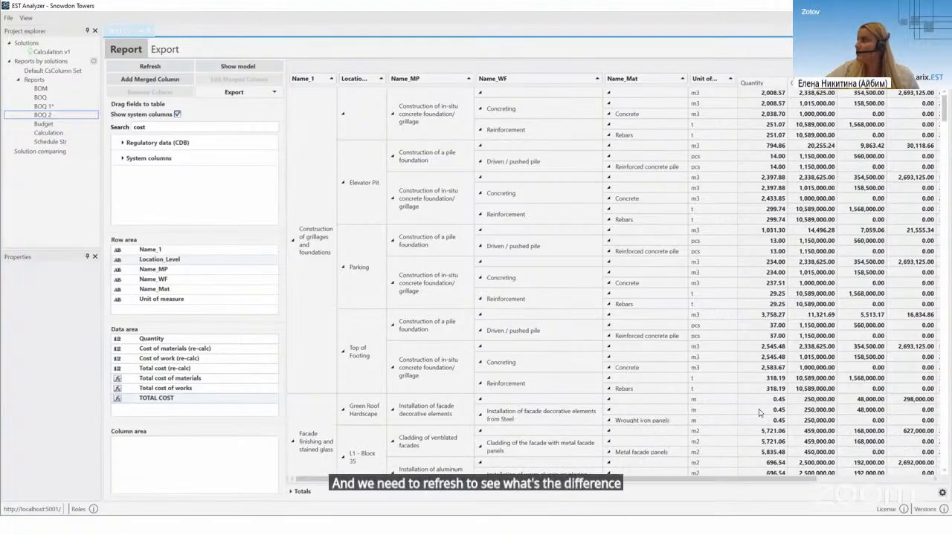
mouse_move(742, 484)
left_mouse_down()
mouse_move(807, 484)
mouse_move(757, 484)
left_mouse_up()
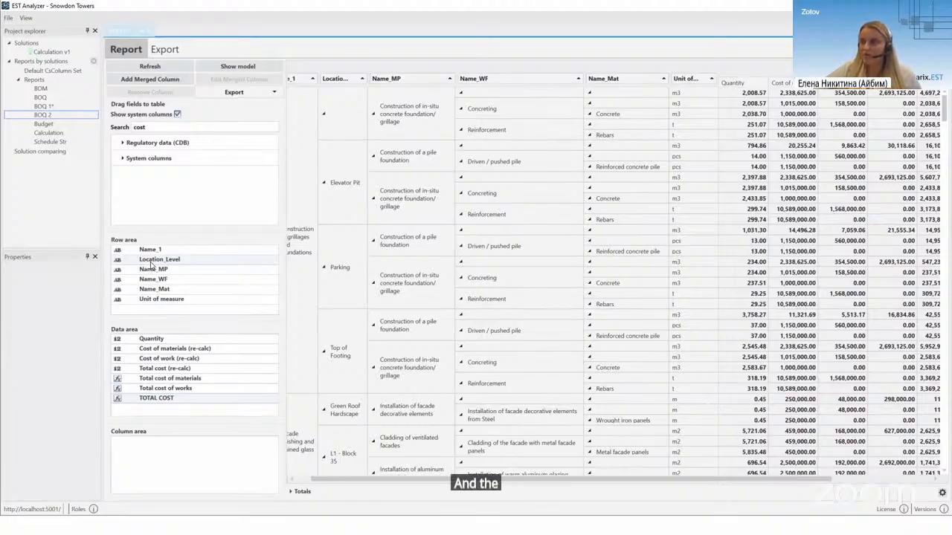
Move Location_Level from the row area to the column area and refresh the report
left_click_drag(159, 260, 149, 448)
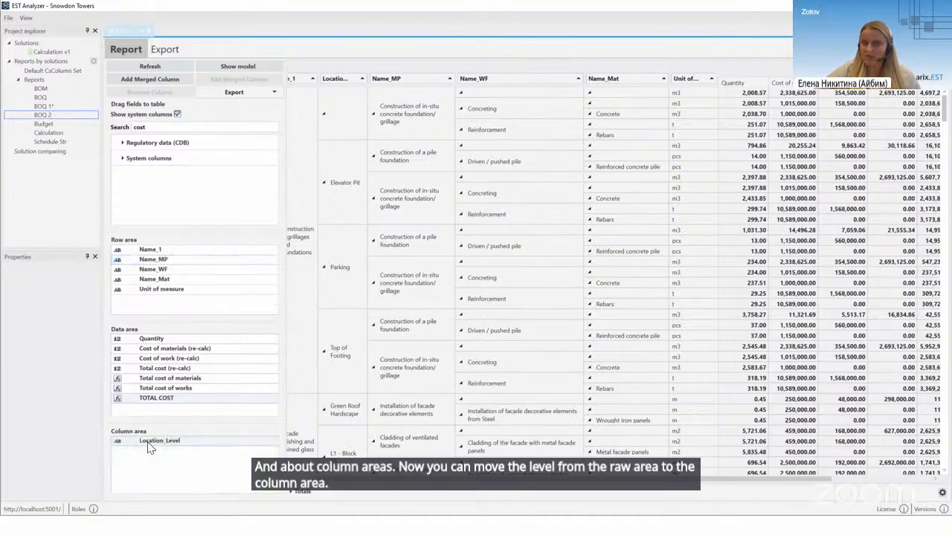
left_click(149, 68)
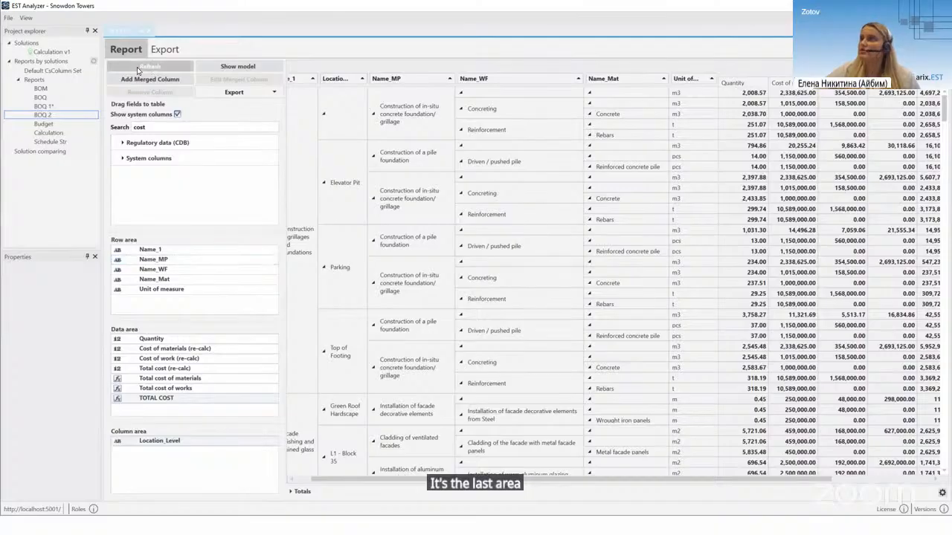
Move Location_Level from the column area back to the row area, directly below Name_1, and refresh the report
left_click(138, 67)
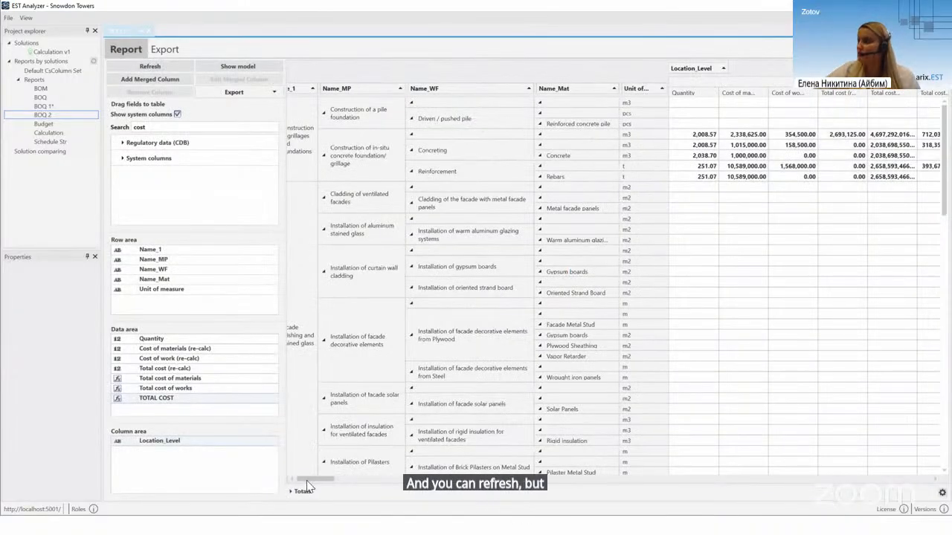
mouse_move(309, 479)
left_mouse_down()
mouse_move(364, 480)
mouse_move(314, 489)
mouse_move(346, 493)
mouse_move(345, 485)
mouse_move(293, 486)
left_mouse_up()
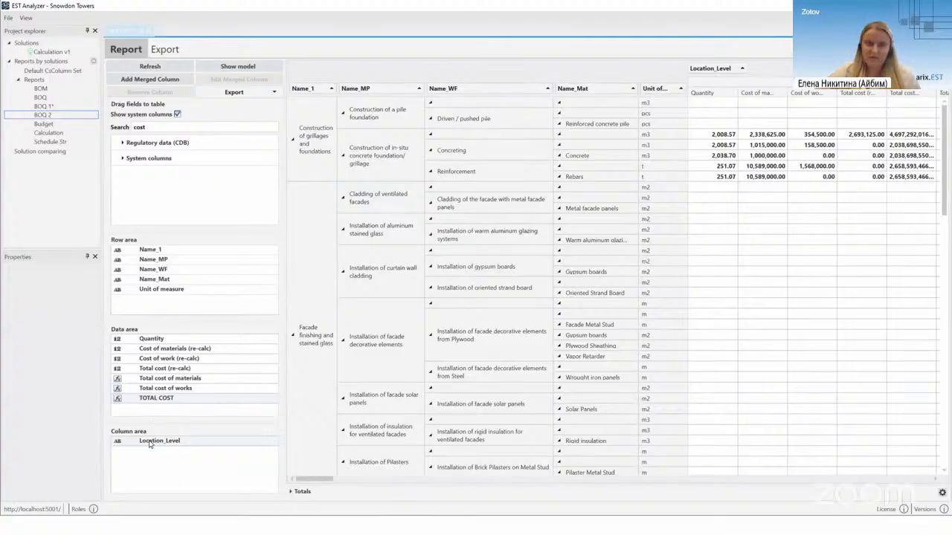
left_click_drag(150, 443, 159, 261)
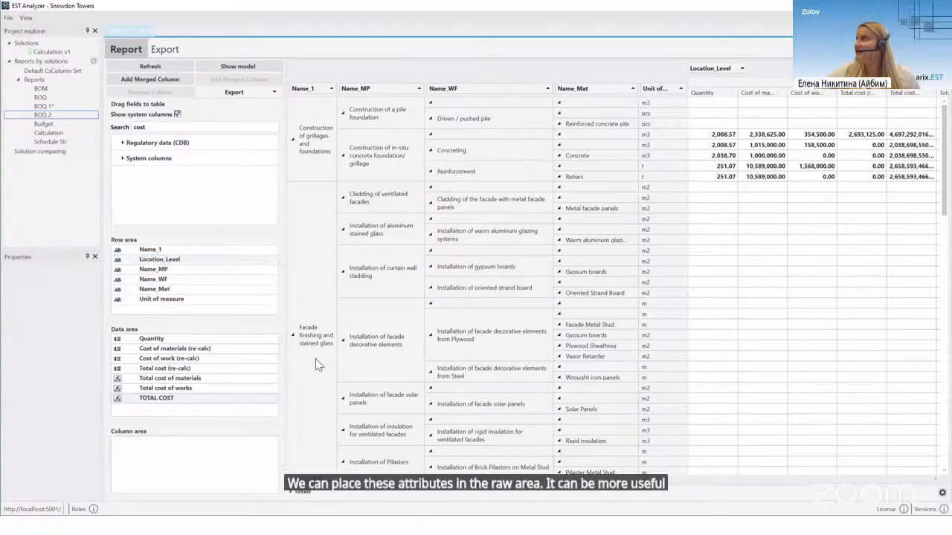
left_click(152, 67)
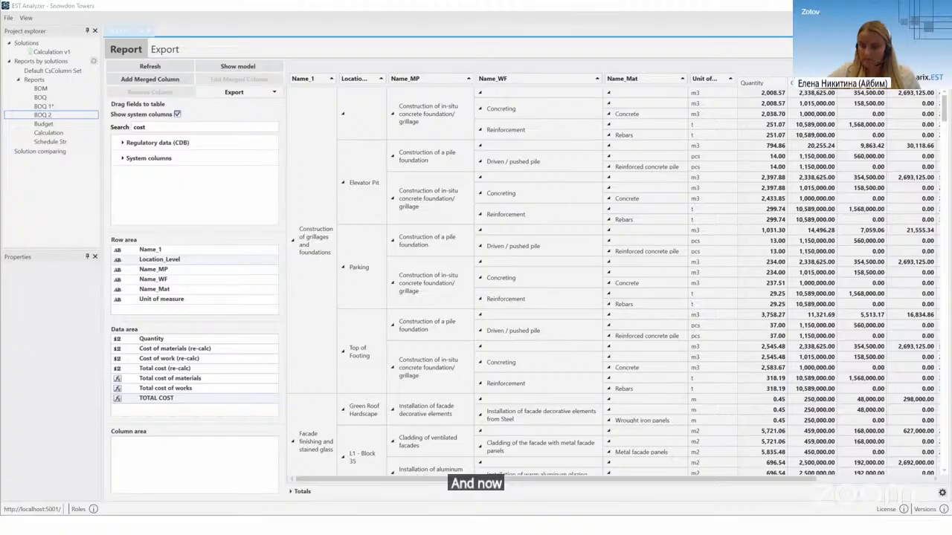
Switch to the presentation and view the Dynamic Unit Rates slide
key("alt+Tab")
key("Right")
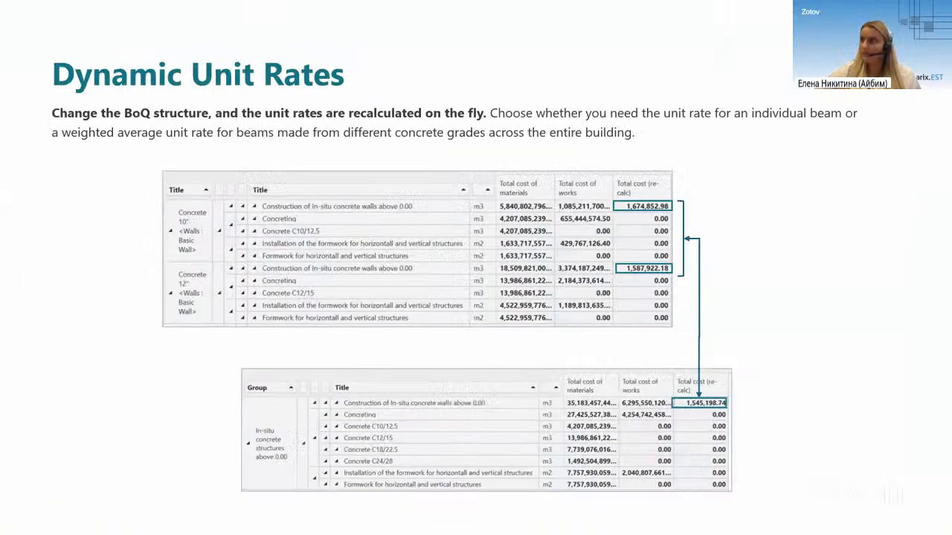
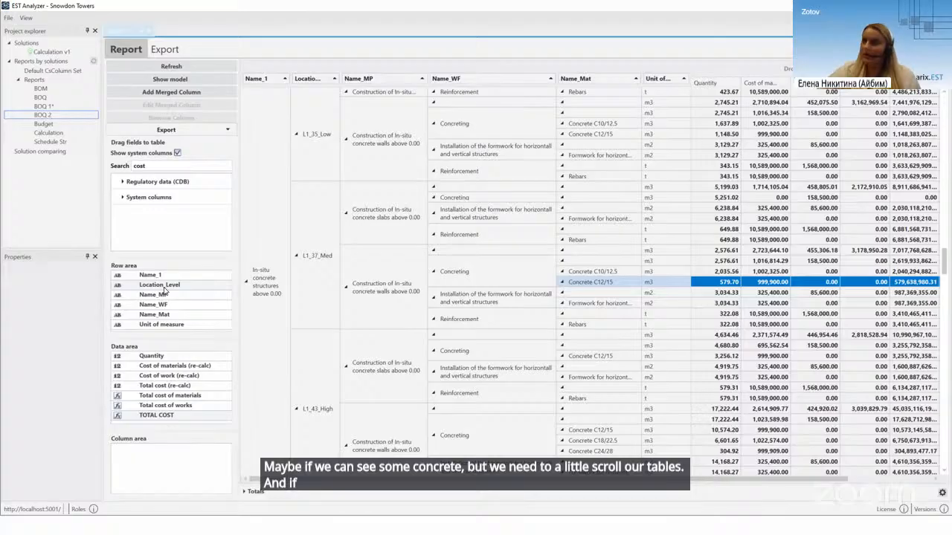
Remove Location_Level from the row area, refresh the report and save the active document
left_click_drag(164, 290, 166, 205)
left_click(185, 65)
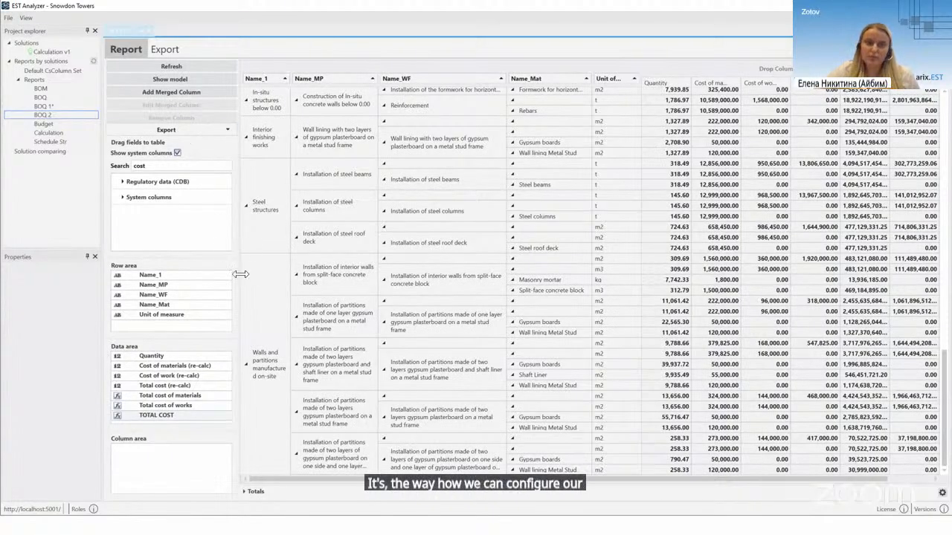
left_click(9, 17)
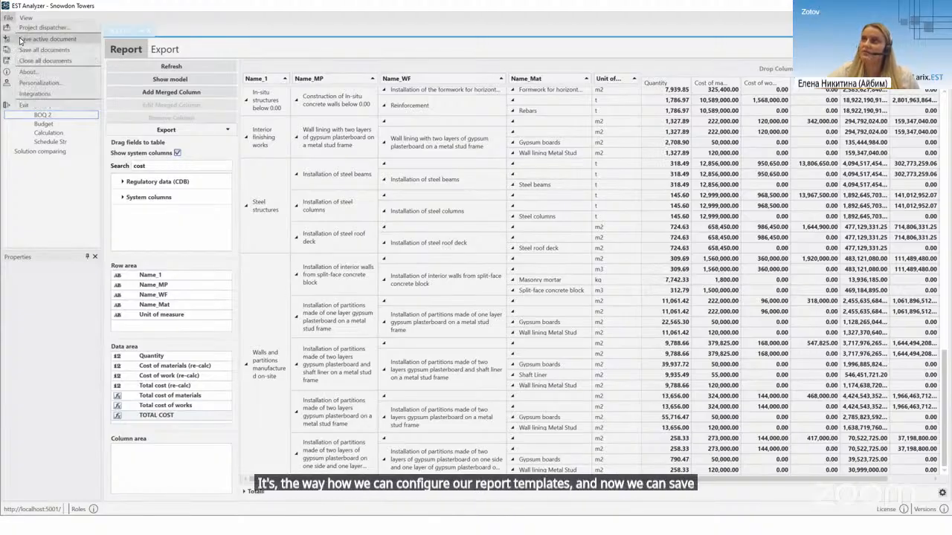
left_click(21, 40)
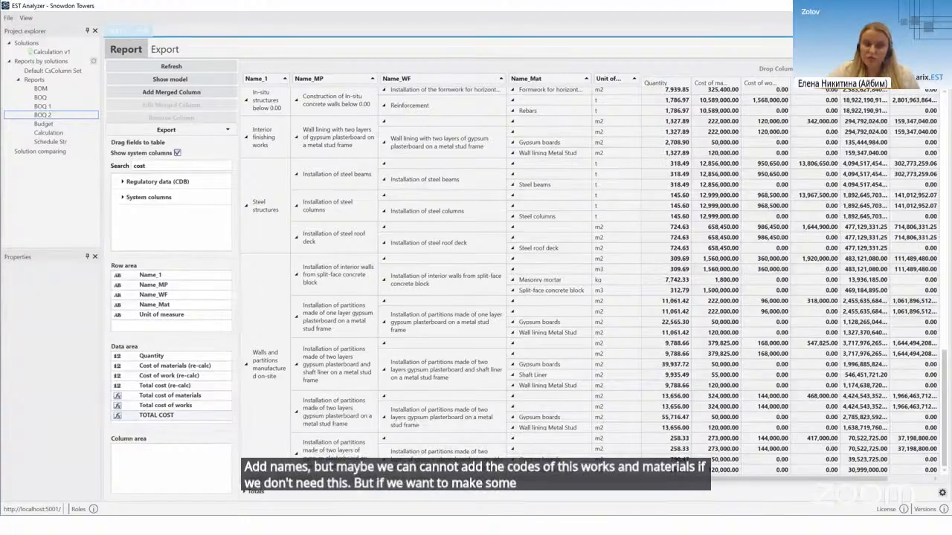
Open the report's export settings and review the available export types, keeping Linear - Vertical with row grouping (.xlsx)
left_click(154, 49)
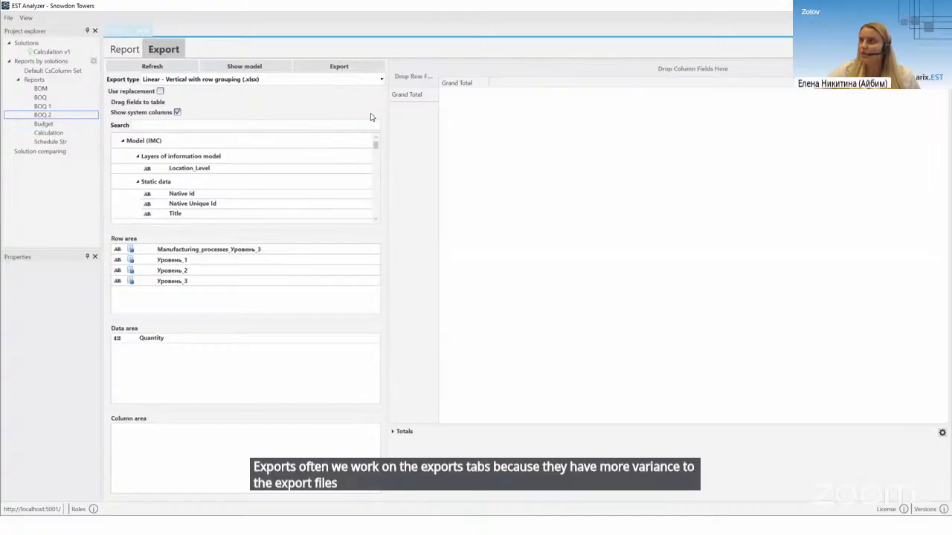
left_click_drag(384, 113, 361, 112)
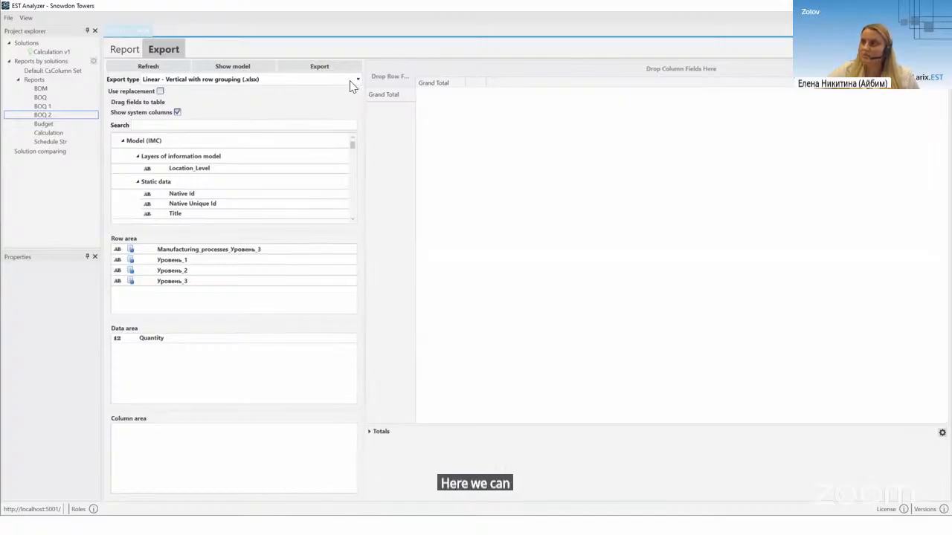
left_click(356, 80)
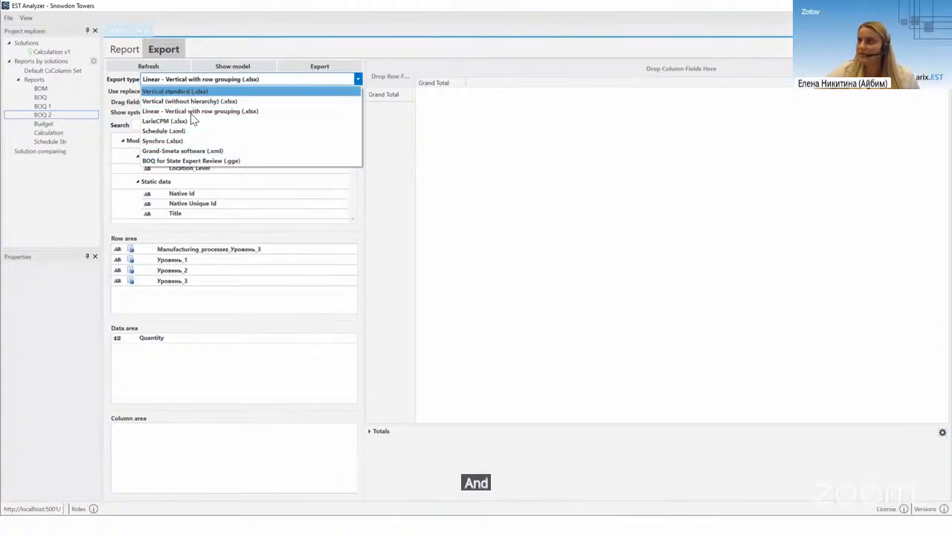
left_click(358, 79)
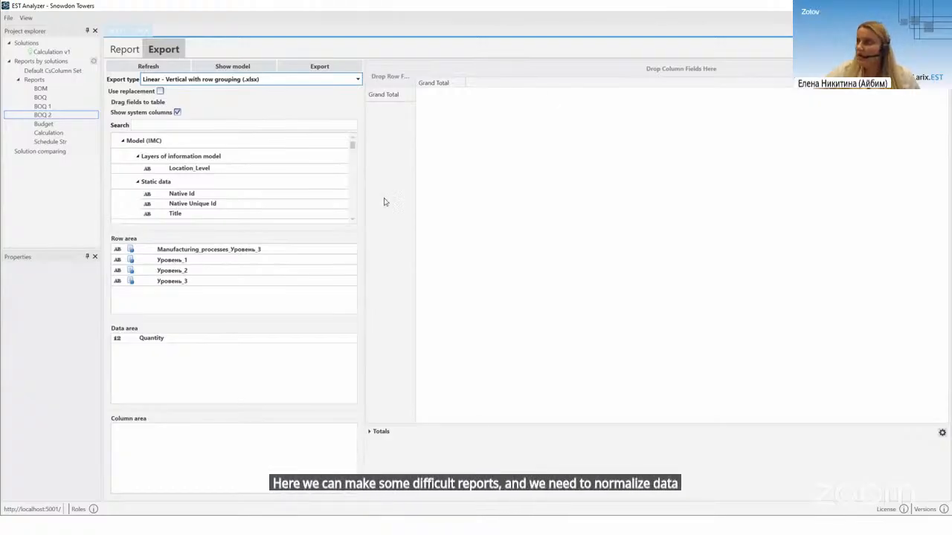
left_click_drag(364, 188, 338, 187)
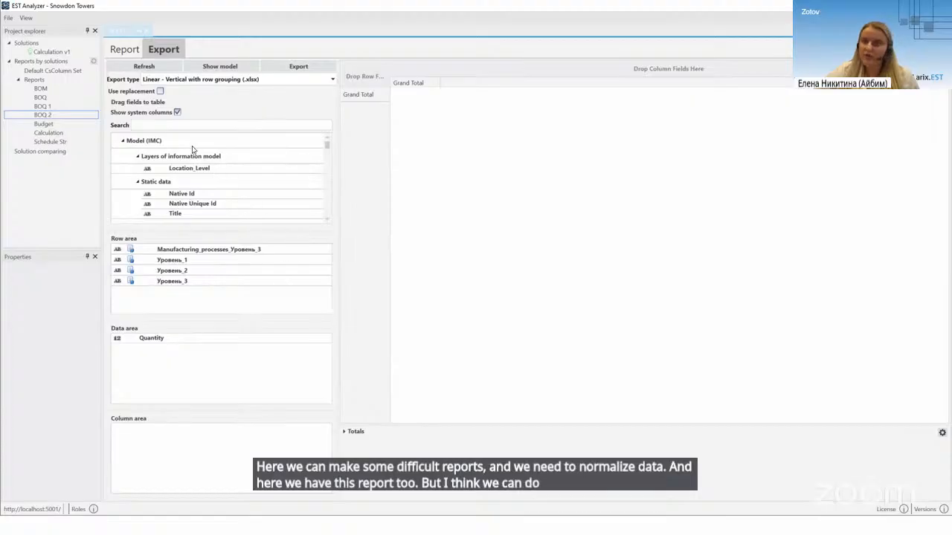
Search the export fields for "cost", add the TOTAL COST formula column to the data area below Quantity, and refresh the table
left_click(174, 127)
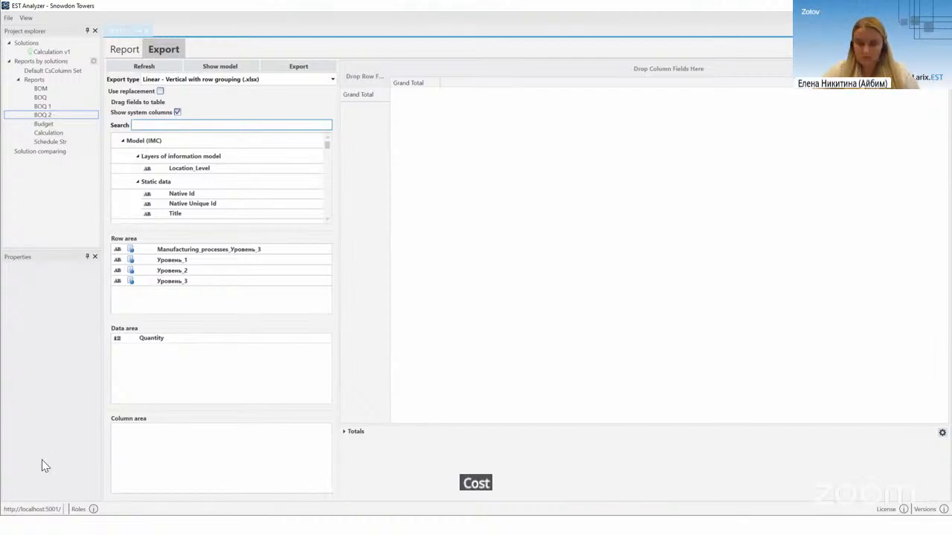
type("cost")
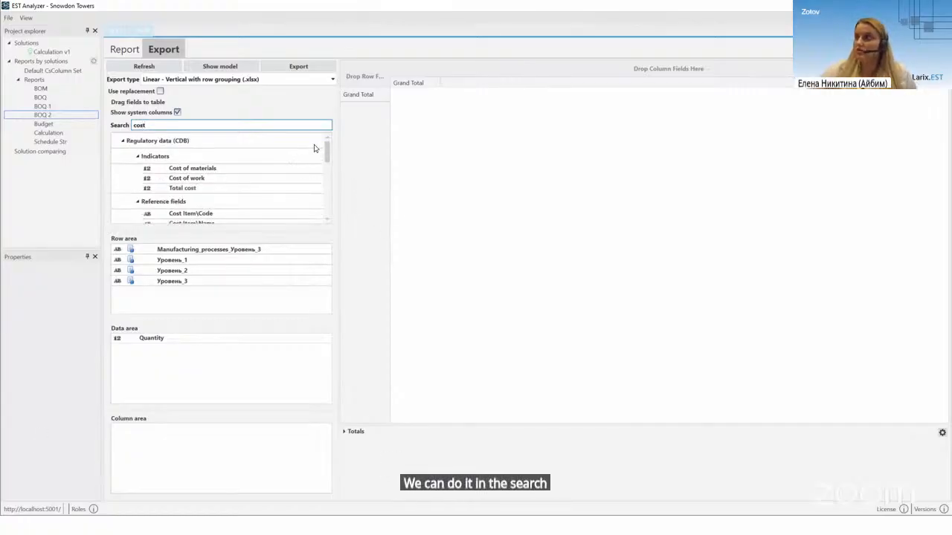
left_click_drag(327, 152, 327, 212)
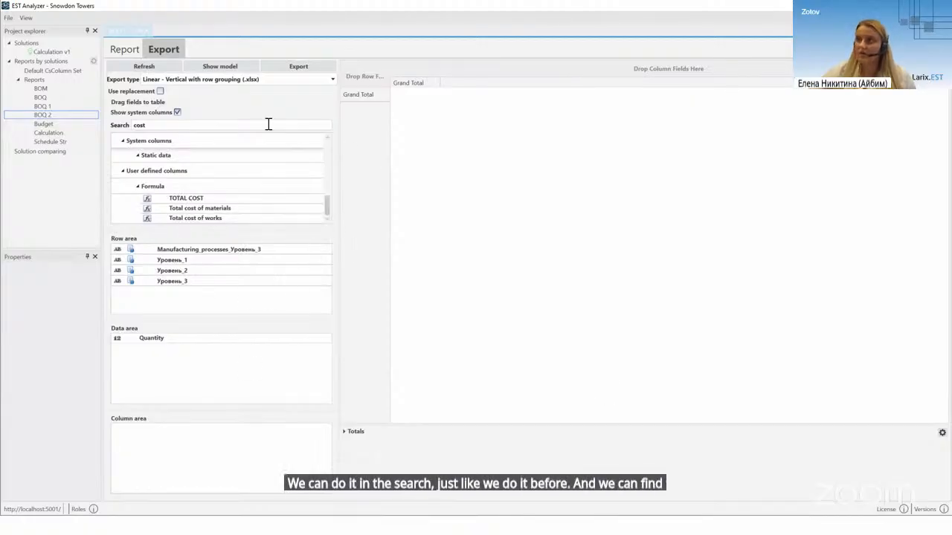
left_click(185, 198)
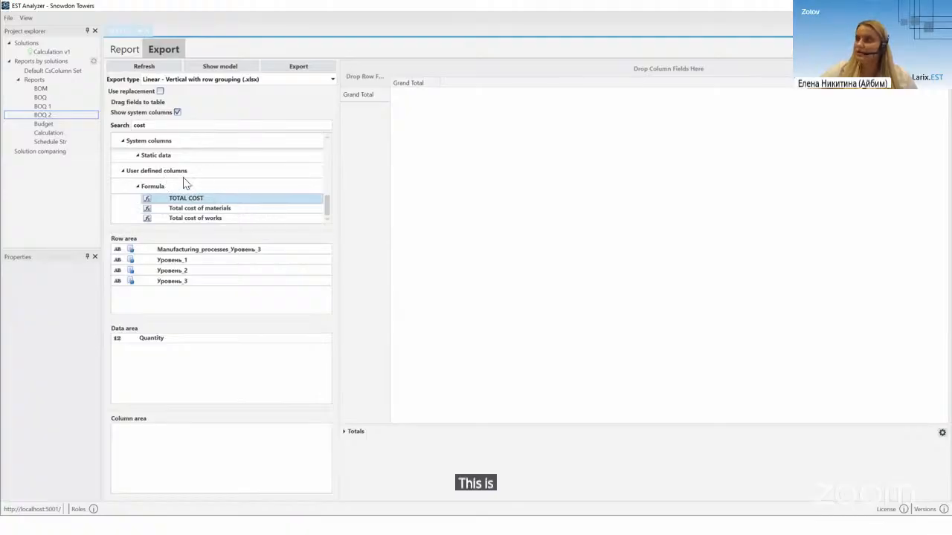
left_click_drag(195, 200, 183, 345)
left_click_drag(179, 342, 166, 353)
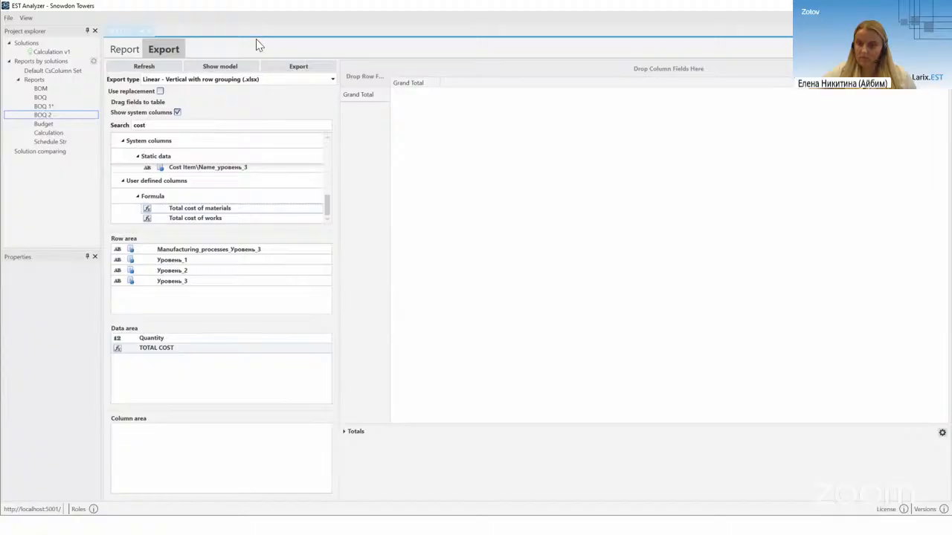
left_click(146, 66)
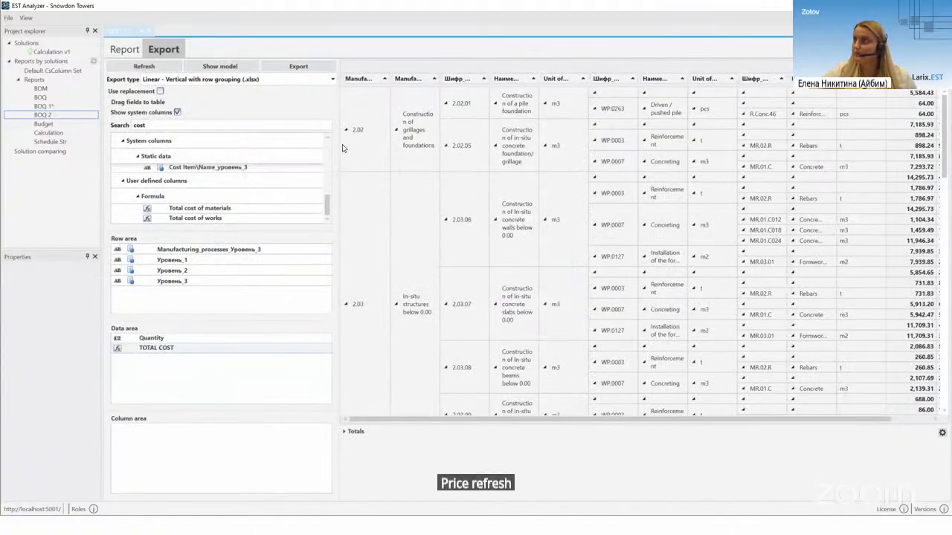
left_click_drag(336, 143, 293, 144)
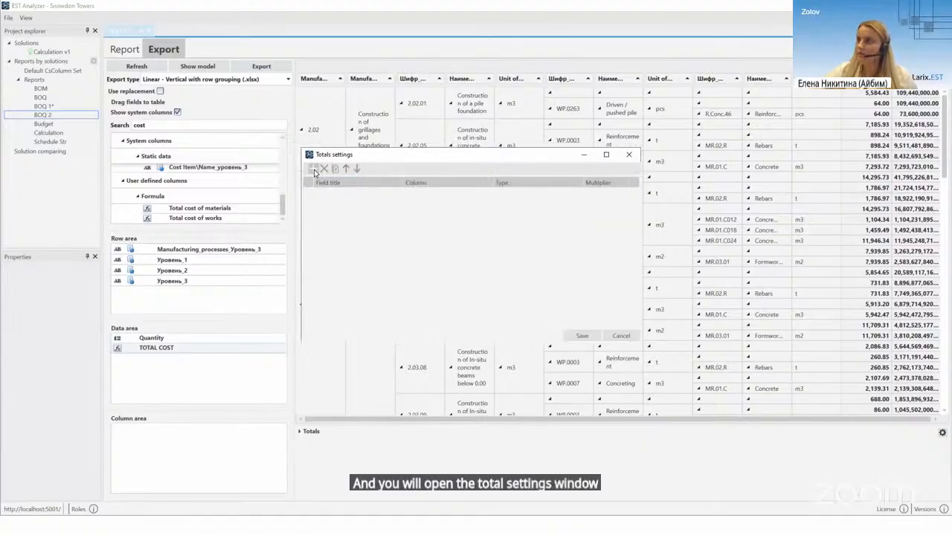
Add an active totals field titled "Total cost" in the totals settings
left_click(313, 168)
left_click(308, 194)
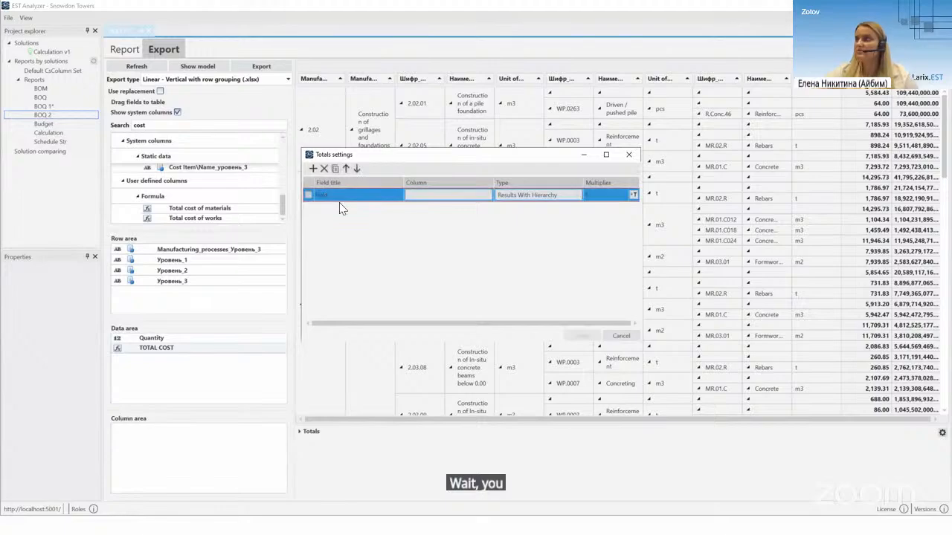
left_click(333, 195)
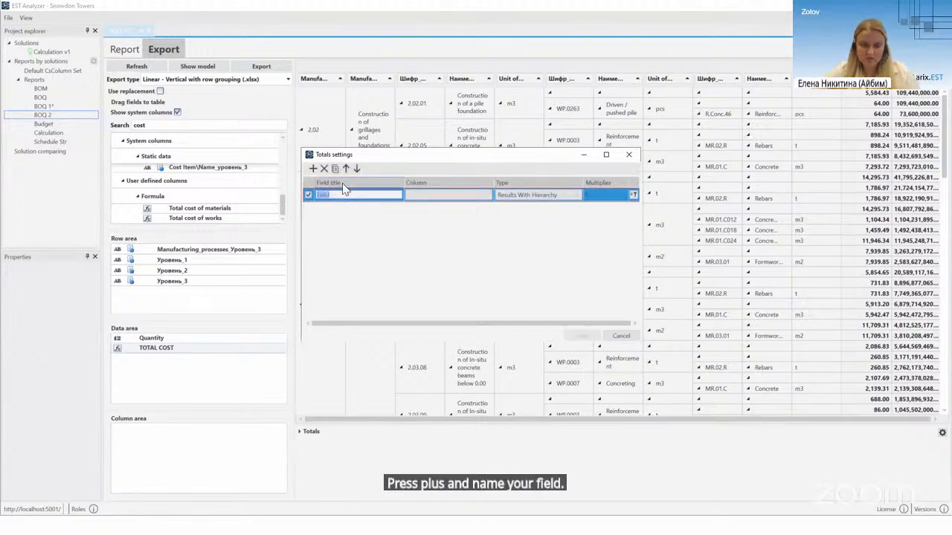
type("Total")
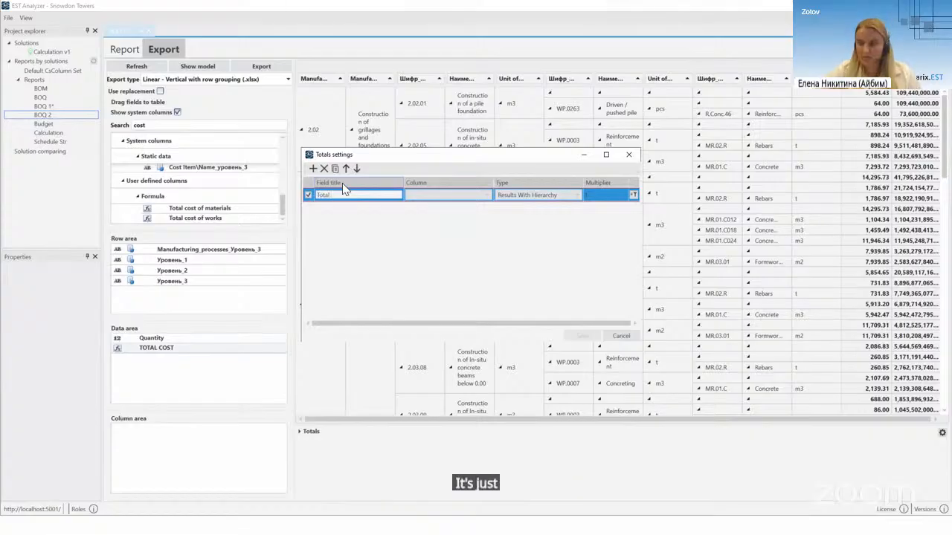
type(" cost")
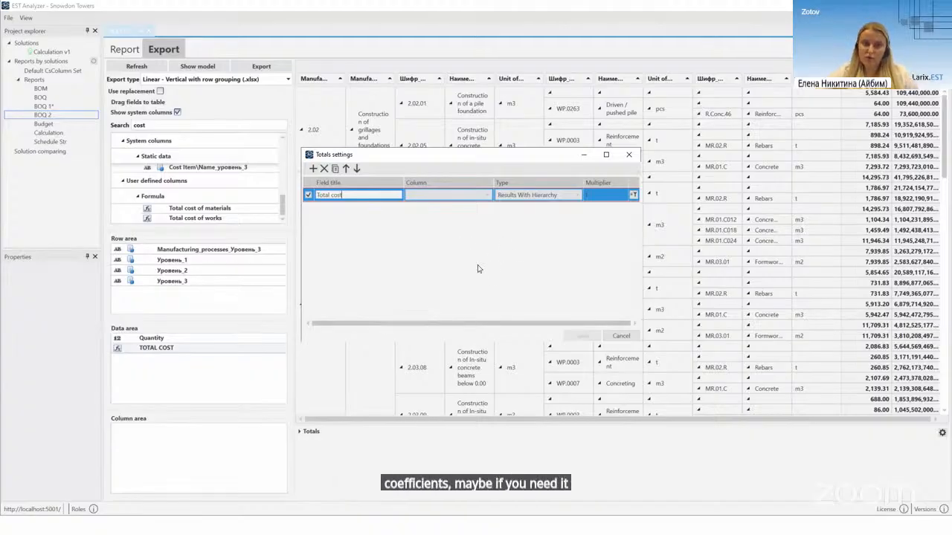
left_click(519, 247)
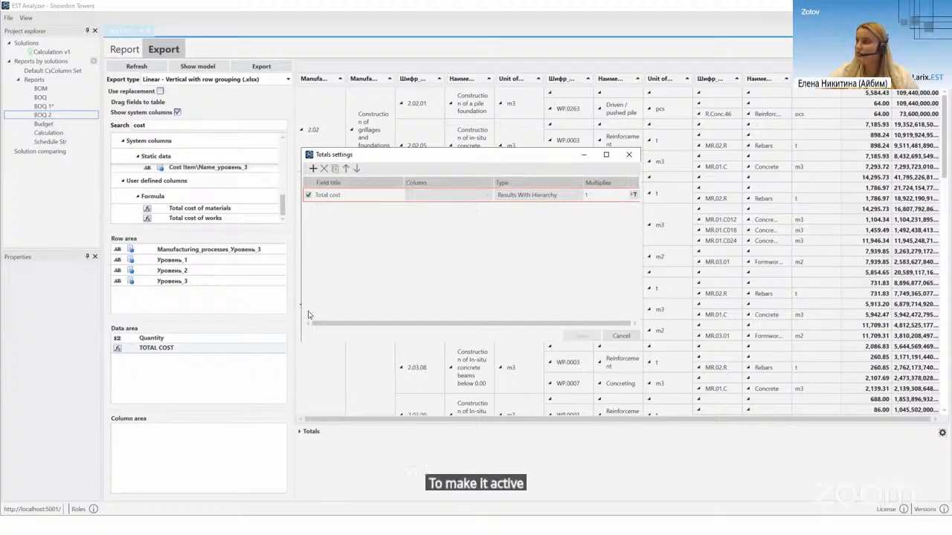
Assign the TOTAL COST column to the new totals field, save the settings and expand the totals below the table
left_click(423, 199)
left_click(423, 199)
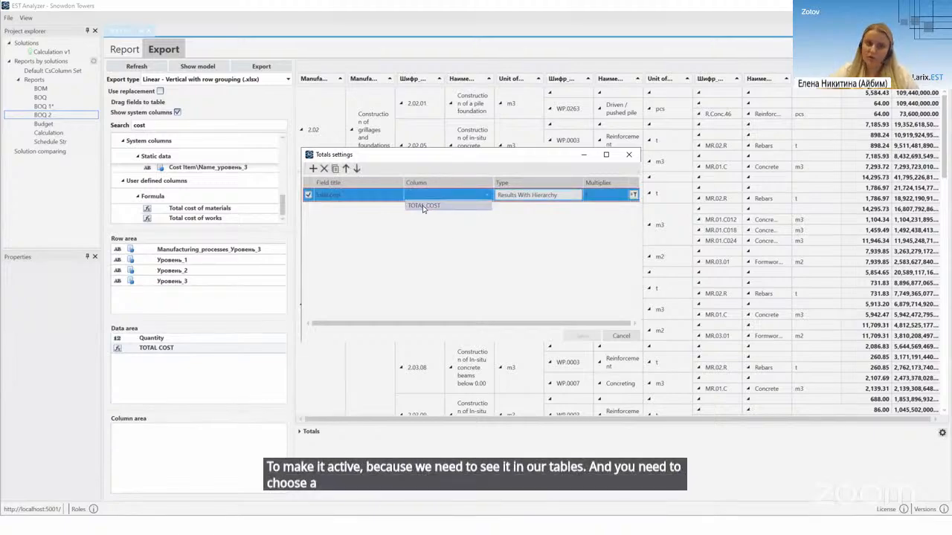
left_click(423, 206)
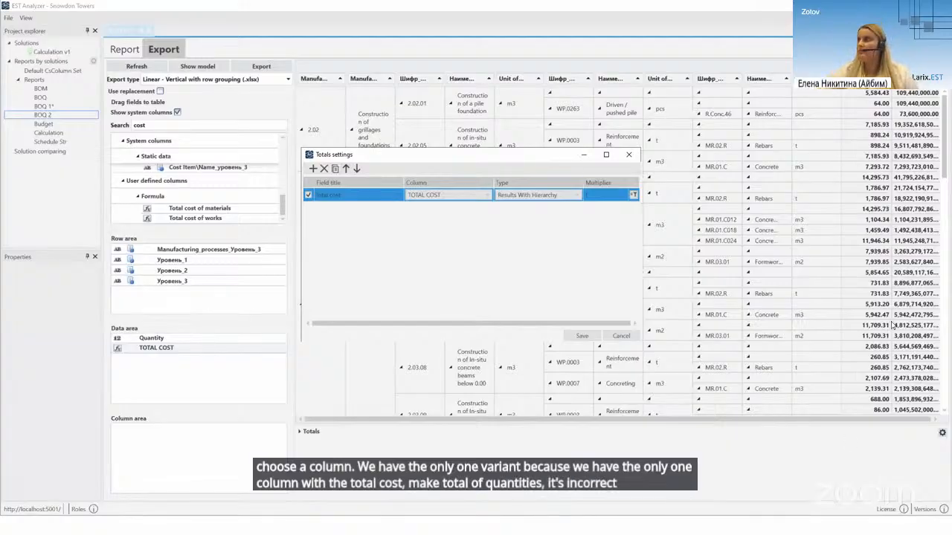
left_click(590, 198)
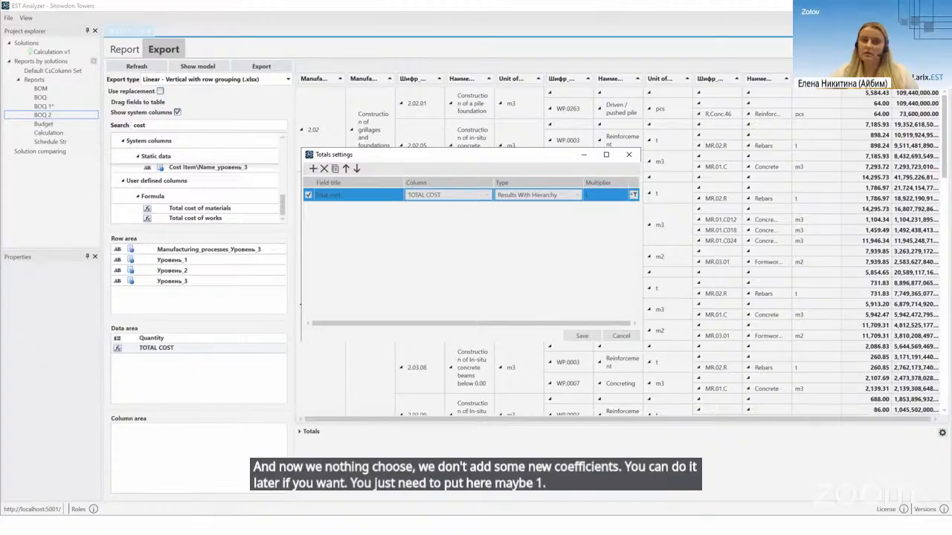
left_click(568, 337)
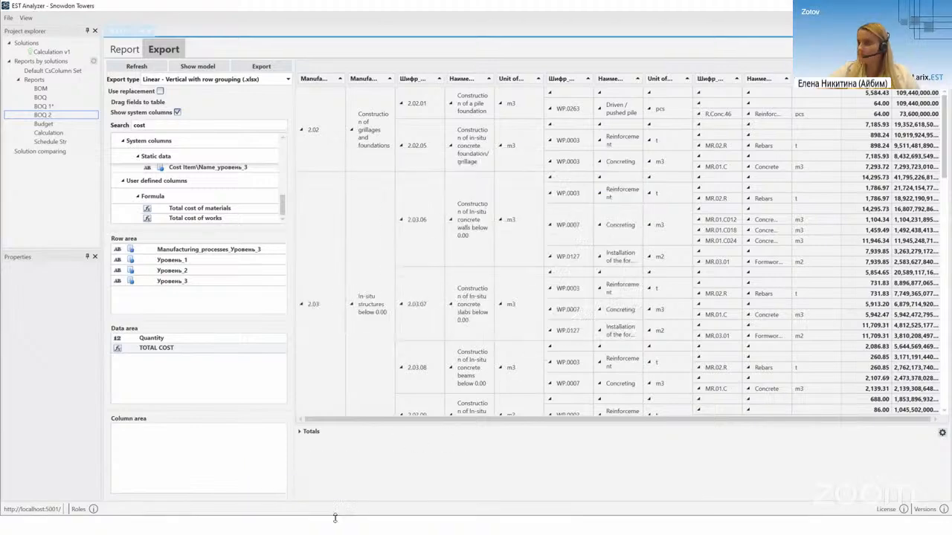
left_click(299, 430)
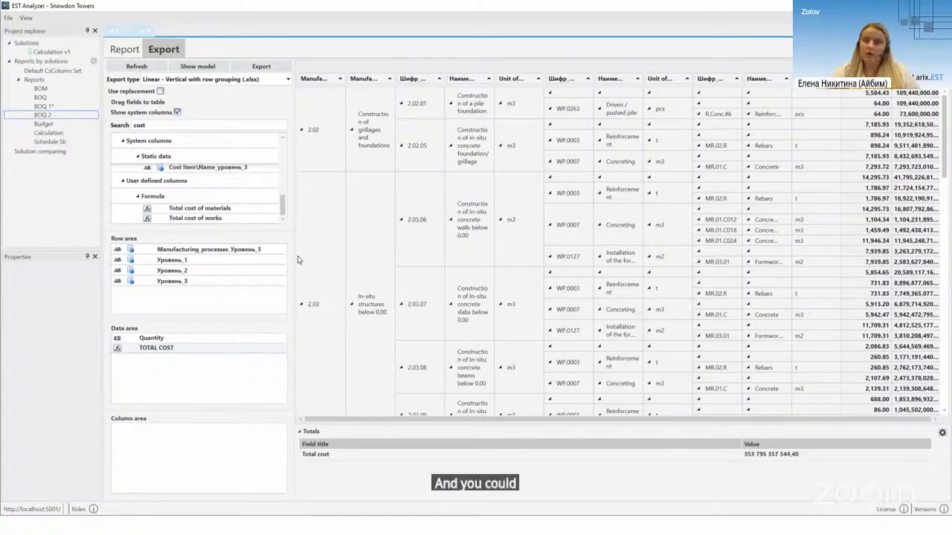
left_click_drag(290, 251, 284, 250)
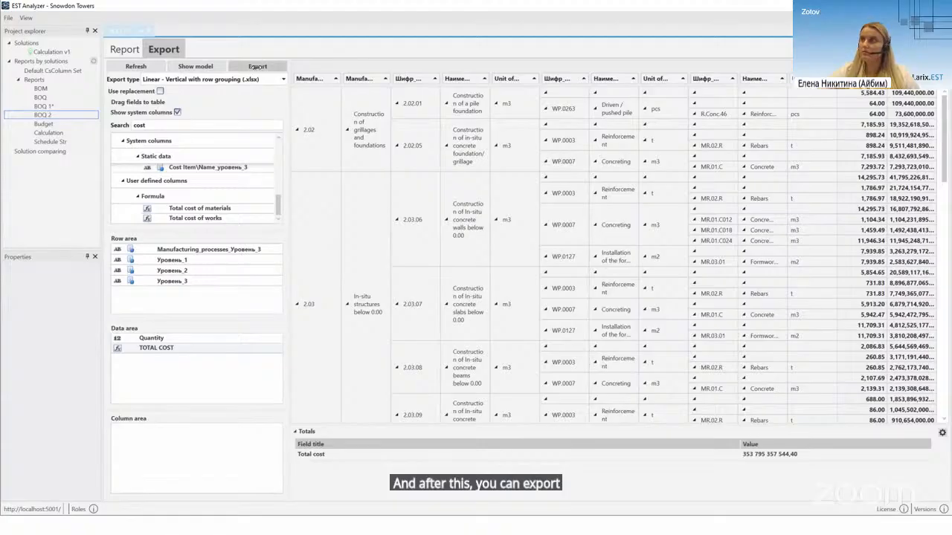
Export the report through Explorer as an Excel (*.xlsx) file named BOQ in the Sessions\Session 2 folder
left_click(256, 67)
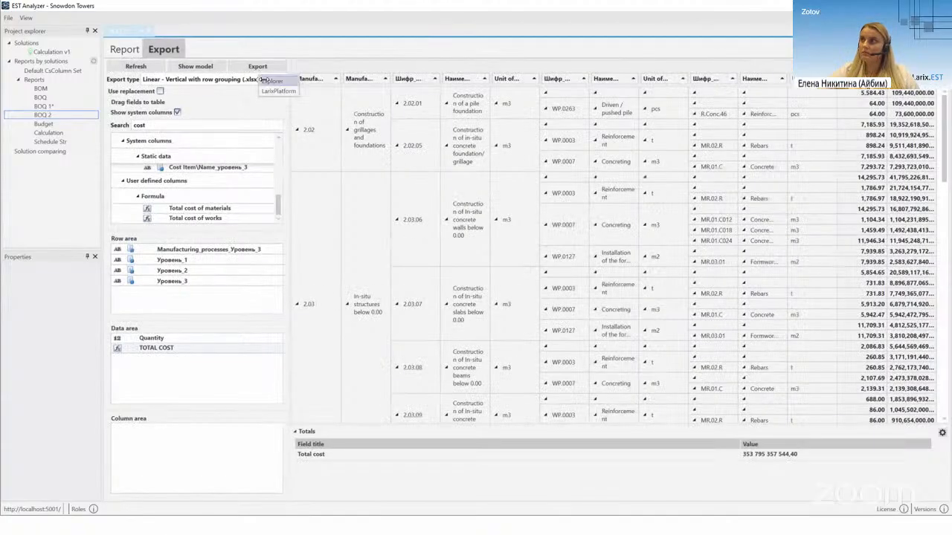
left_click(266, 80)
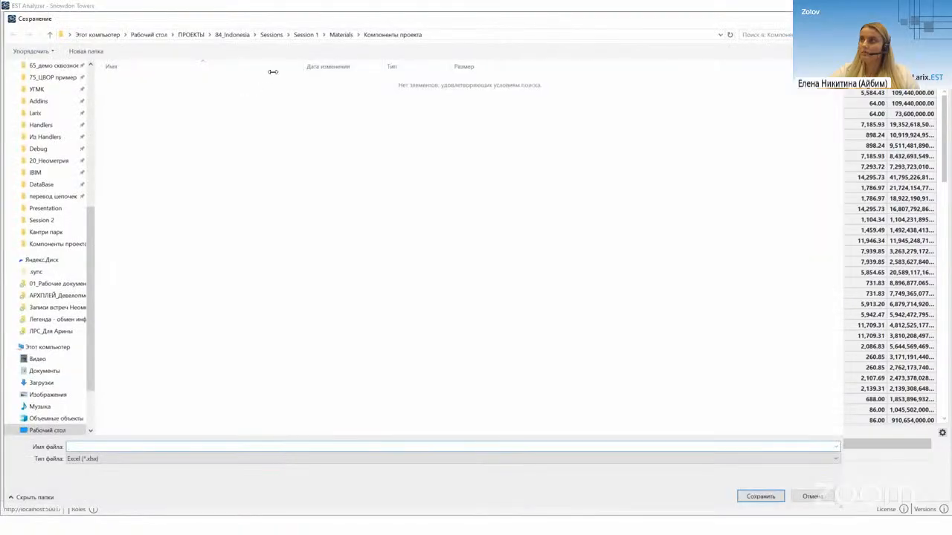
left_click(271, 34)
double_click(128, 91)
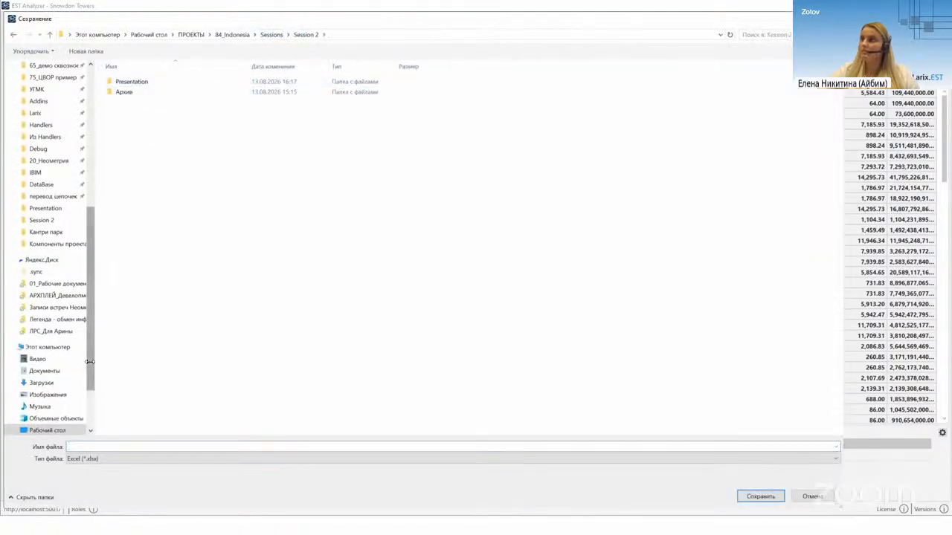
left_click(76, 446)
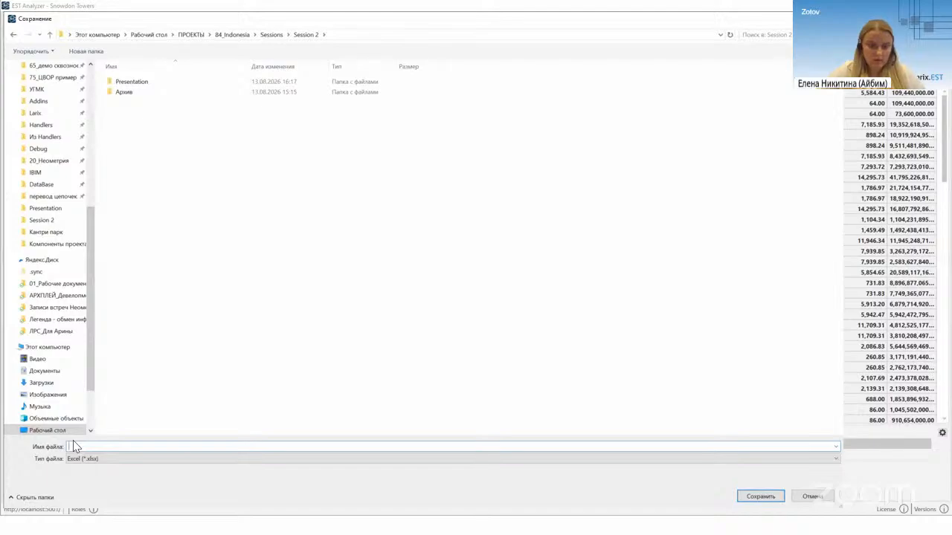
type("BO")
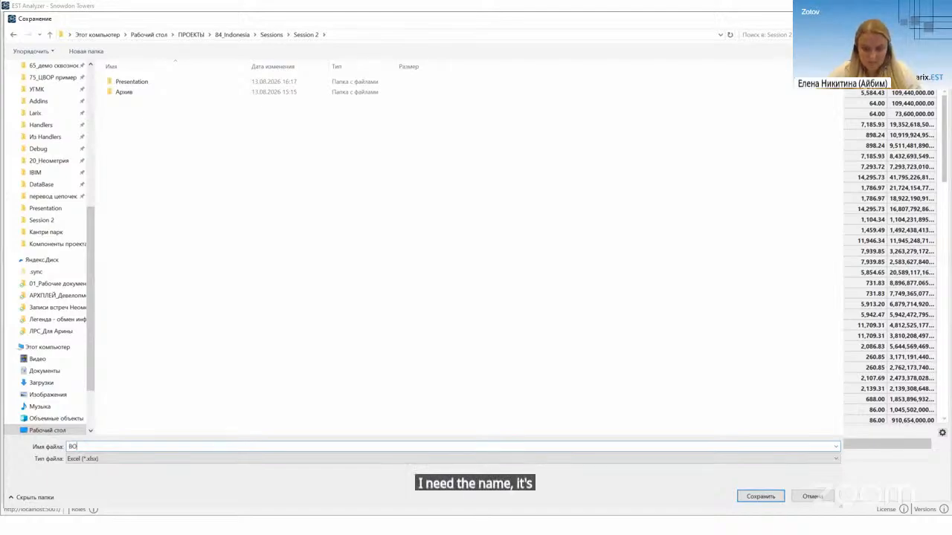
type("Q")
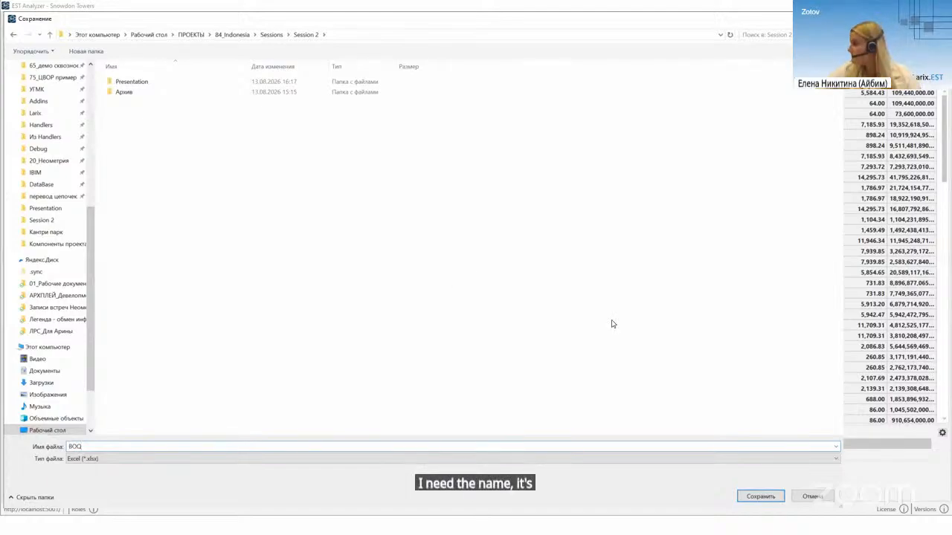
left_click(756, 498)
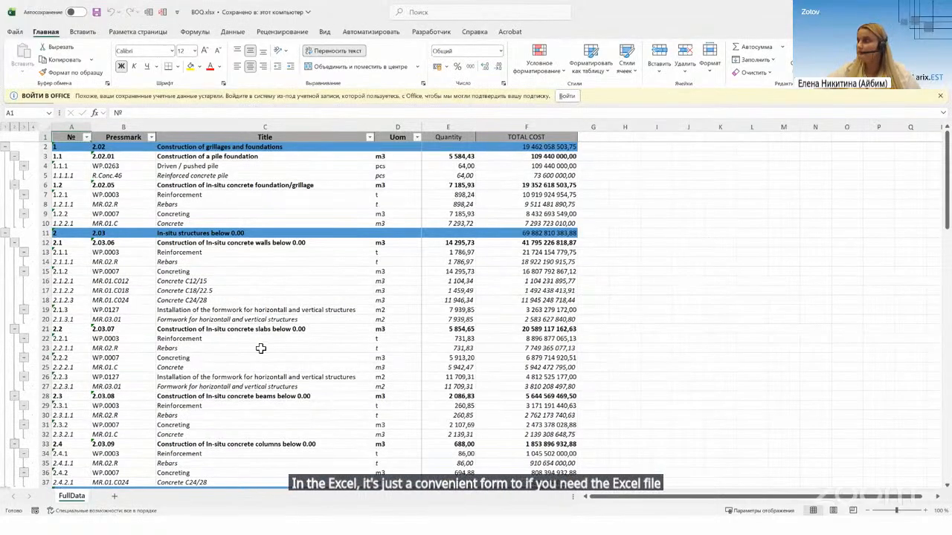
Examine the exported BOQ workbook down to its totals row, and return to EST Analyzer
scroll(259, 349, "down", 1)
left_click_drag(948, 202, 945, 474)
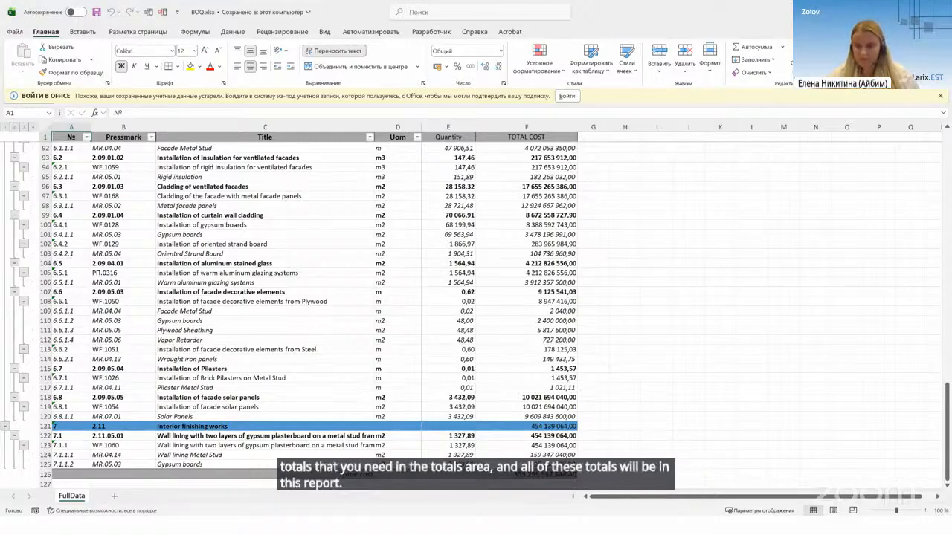
key("alt+Tab")
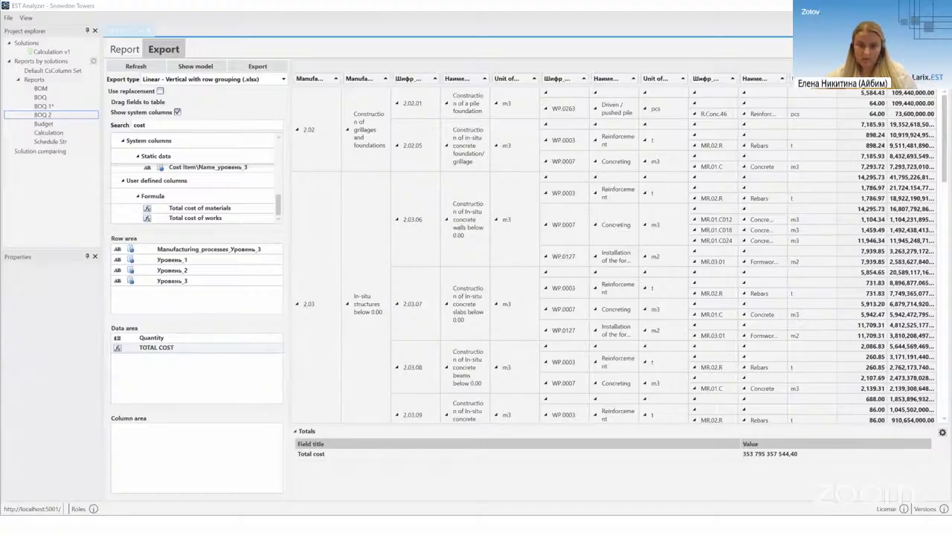
Review the other available export types without changing the current one, and save the active report
left_click(283, 78)
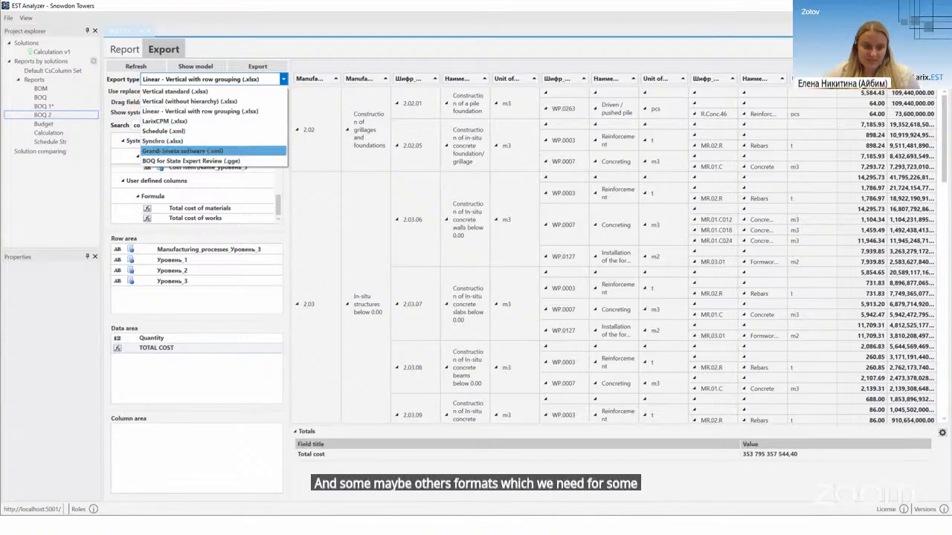
key("alt+Tab")
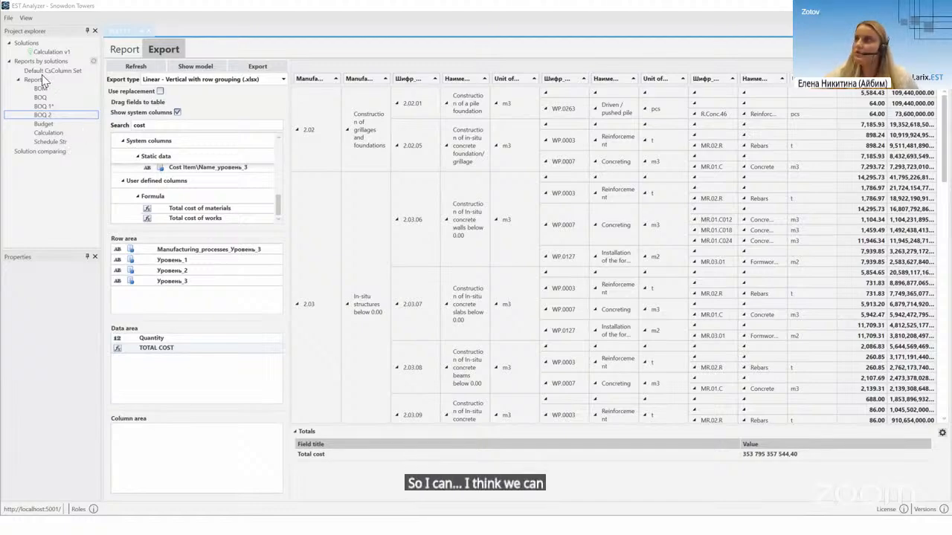
left_click(9, 17)
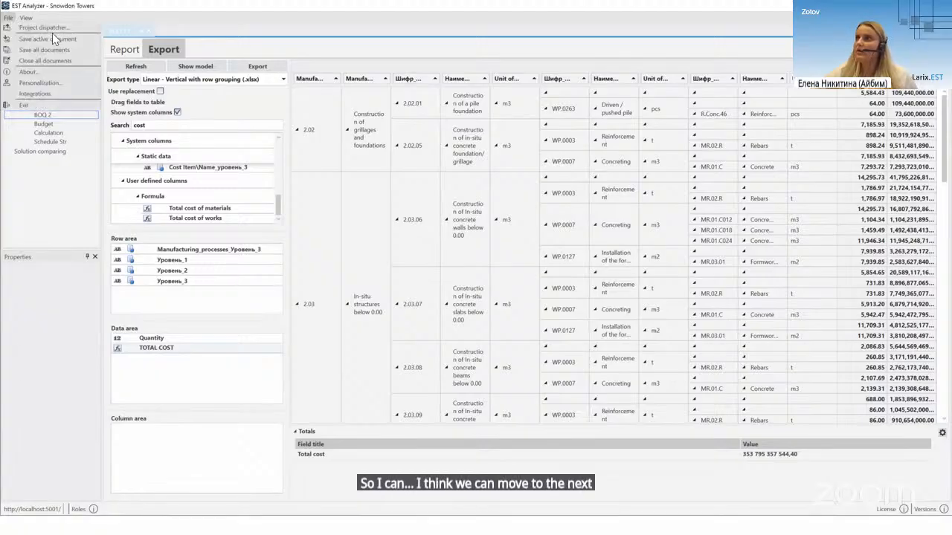
left_click(22, 41)
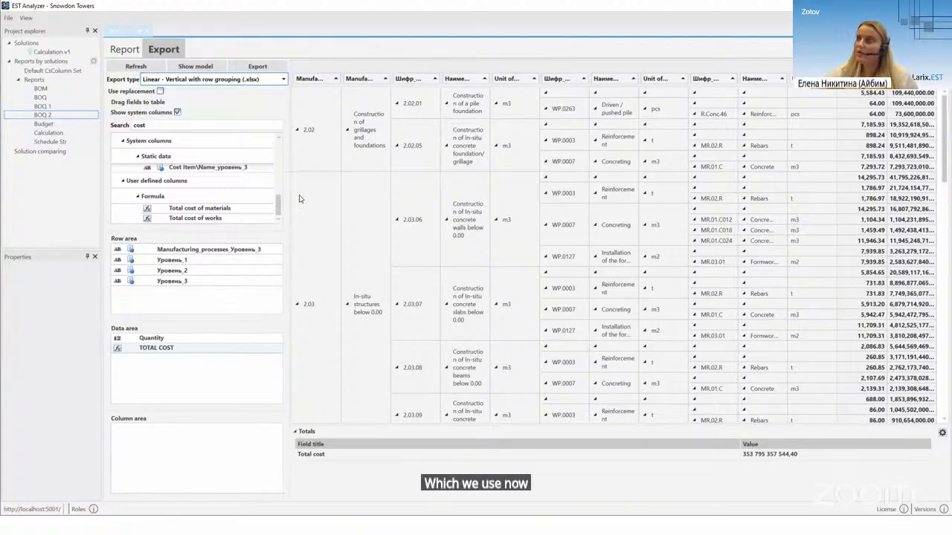
Clear the export field search and expand Model (IMC) with its Layers of information model and Static data groups to examine the available model fields
scroll(276, 212, "up", 5)
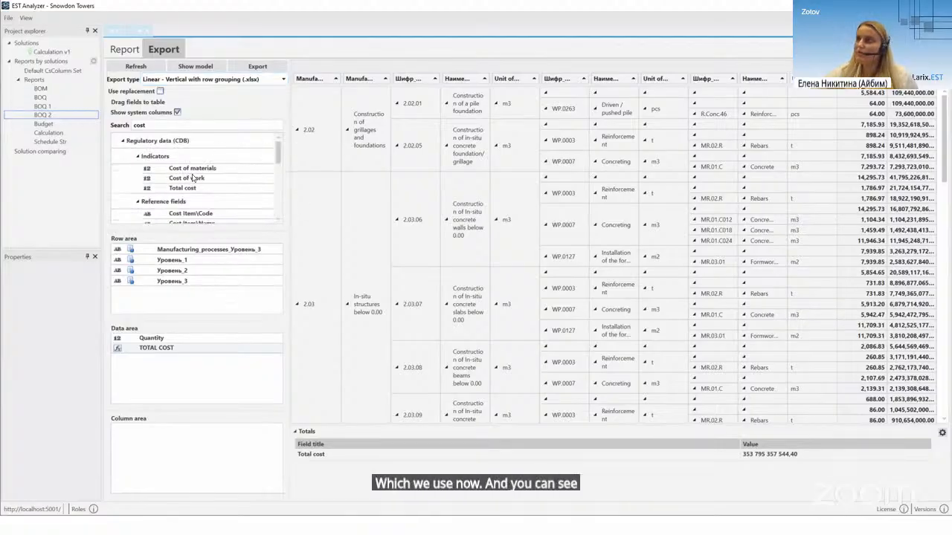
double_click(162, 125)
key("BackSpace")
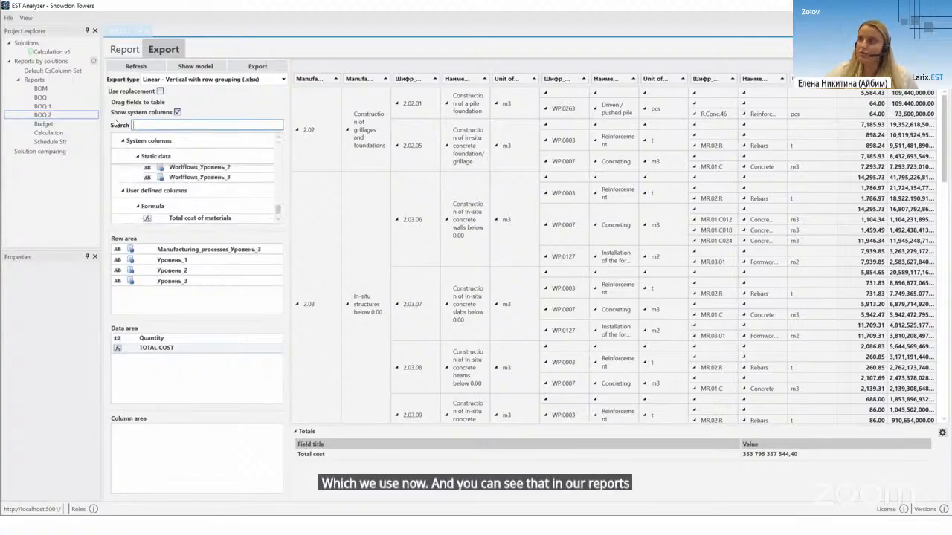
scroll(279, 214, "up", 6)
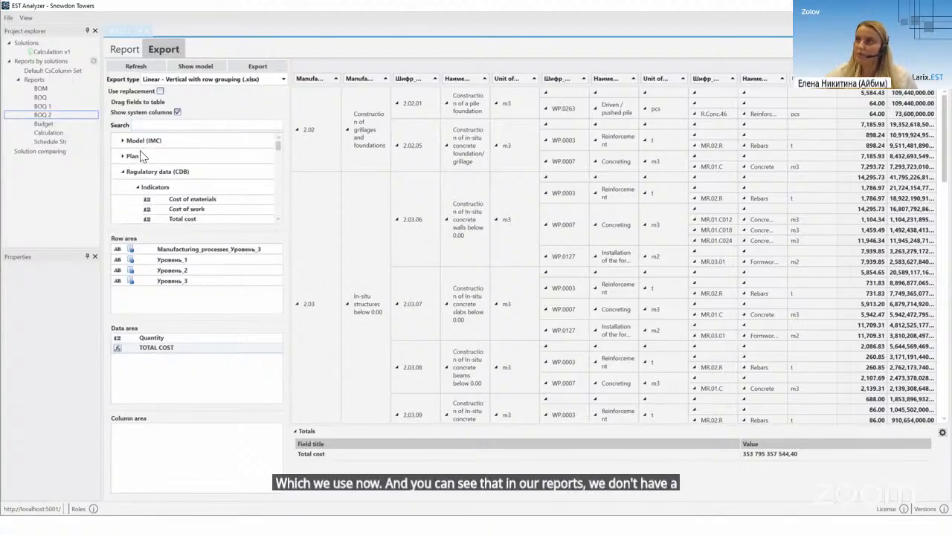
left_click(127, 143)
left_click(138, 156)
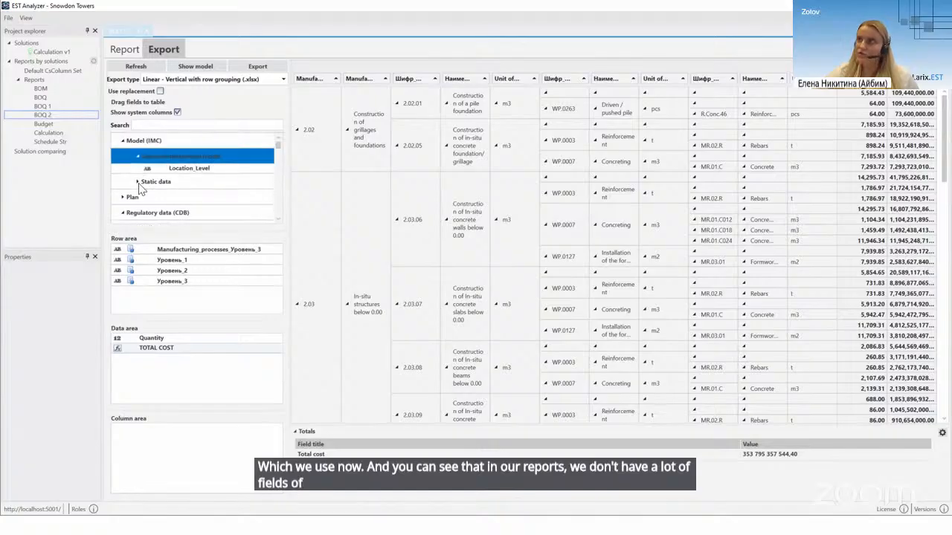
left_click(138, 183)
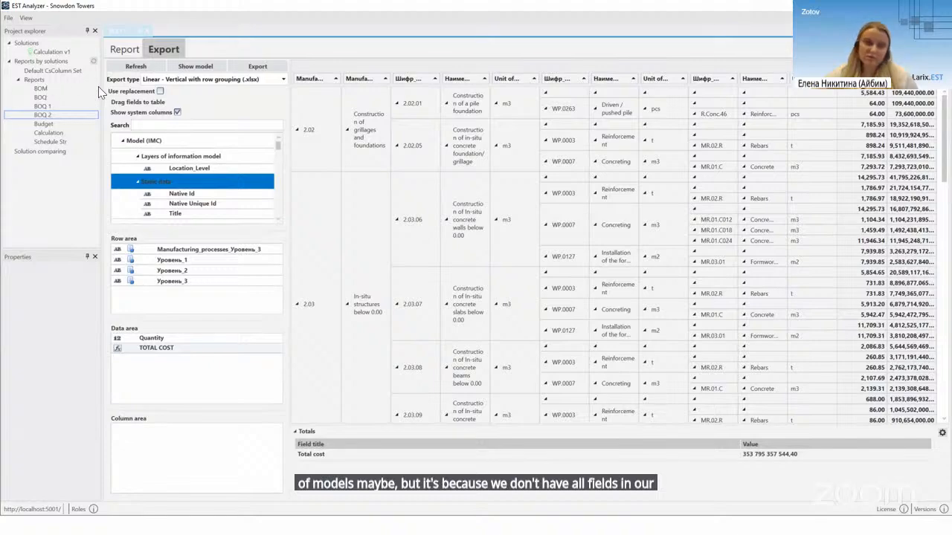
Open the column set editor for the Reports group and add the model column Compounds:\2\Material\Volume to the set
left_click(35, 80)
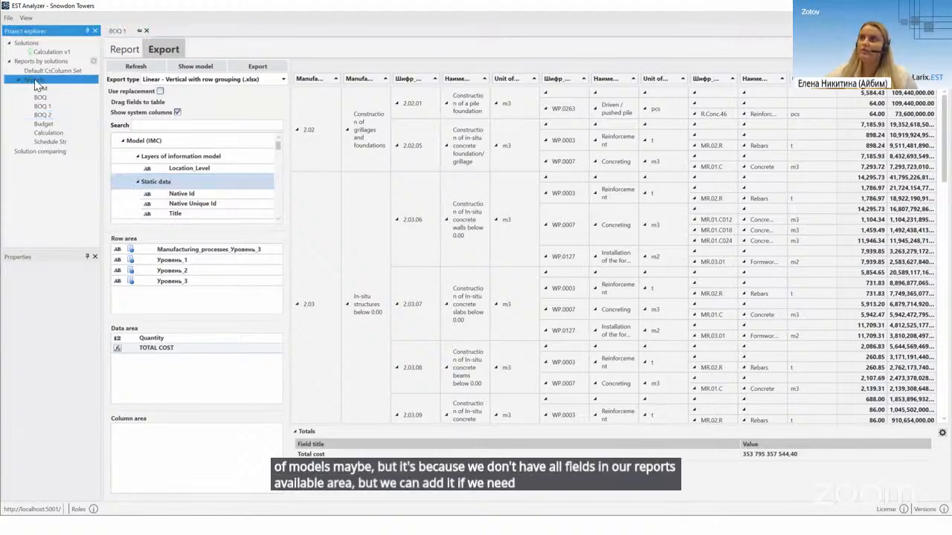
right_click(32, 82)
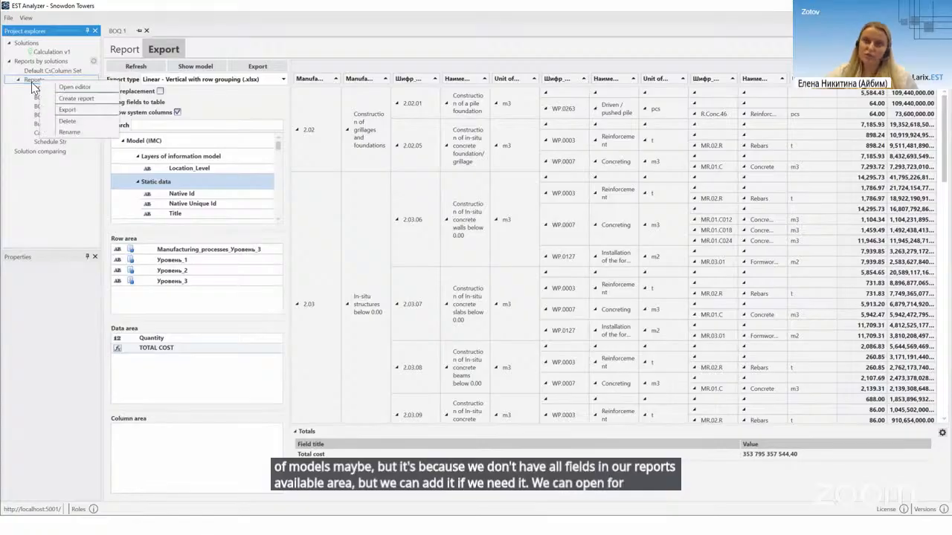
left_click(75, 87)
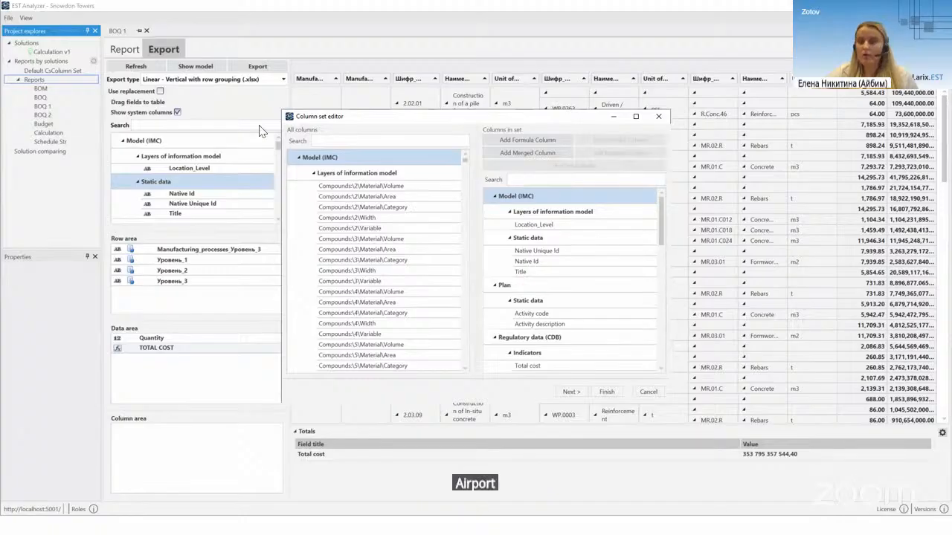
left_click_drag(318, 123, 253, 100)
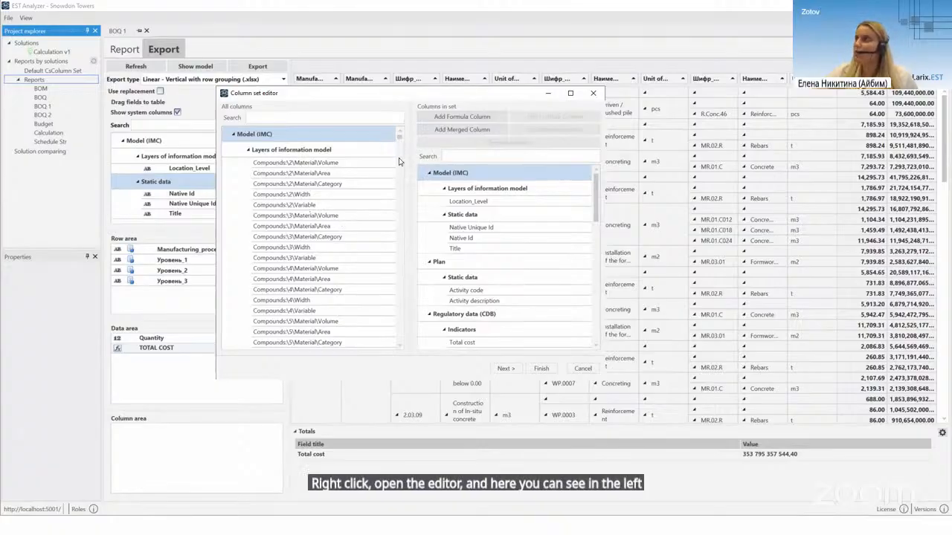
mouse_move(400, 140)
left_mouse_down()
mouse_move(407, 228)
mouse_move(413, 137)
left_mouse_up()
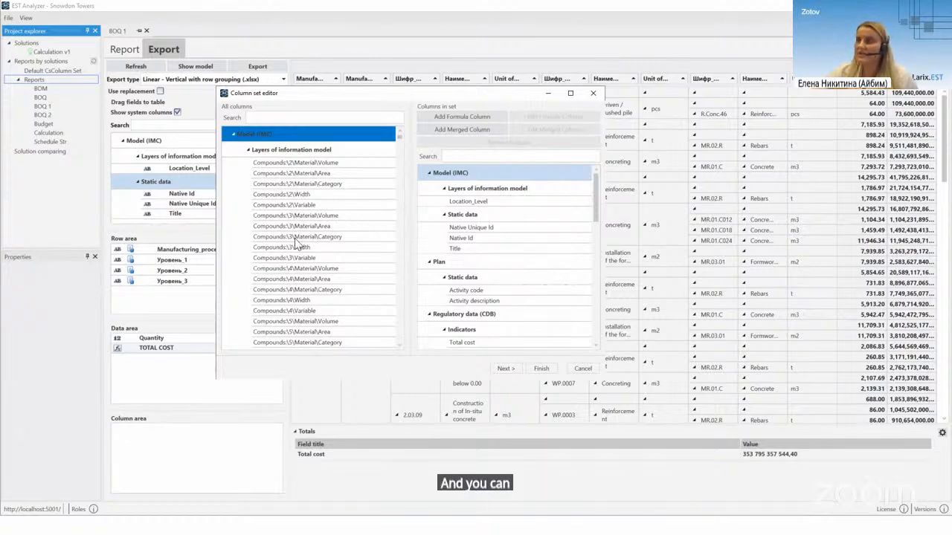
scroll(323, 267, "down", 2)
scroll(349, 302, "up", 2)
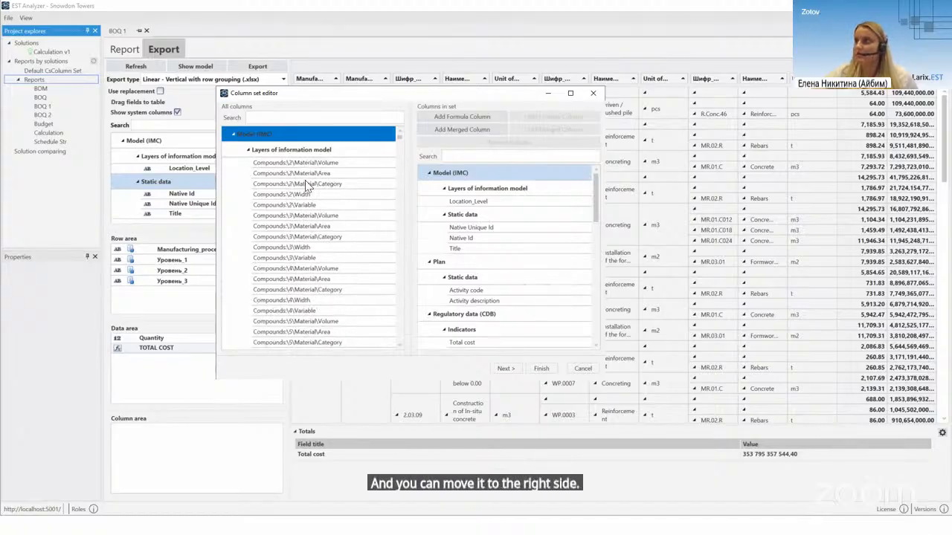
left_click_drag(301, 167, 484, 203)
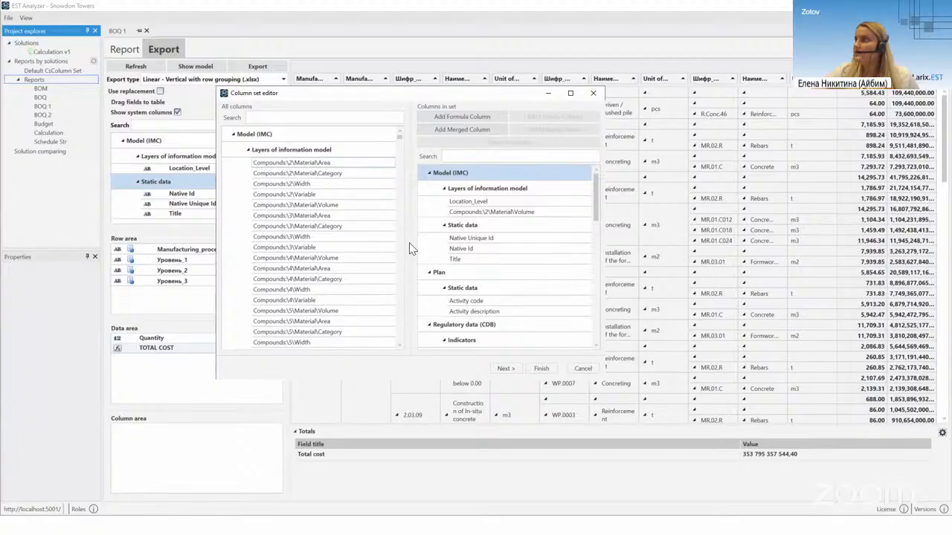
left_click_drag(409, 243, 379, 237)
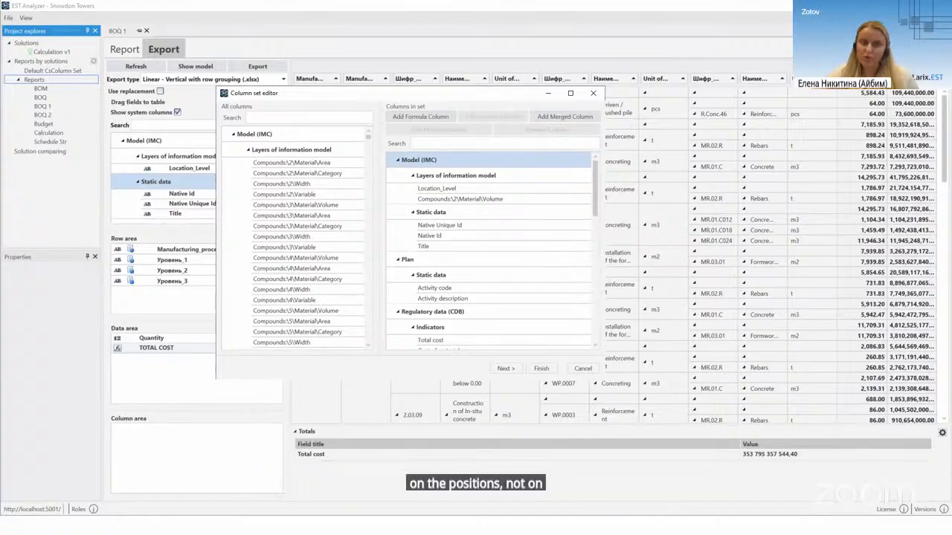
Add a formula column named 1 that multiplies Quantity by Total cost ($c_1*$c_2040), and finish editing the column set
left_click(416, 118)
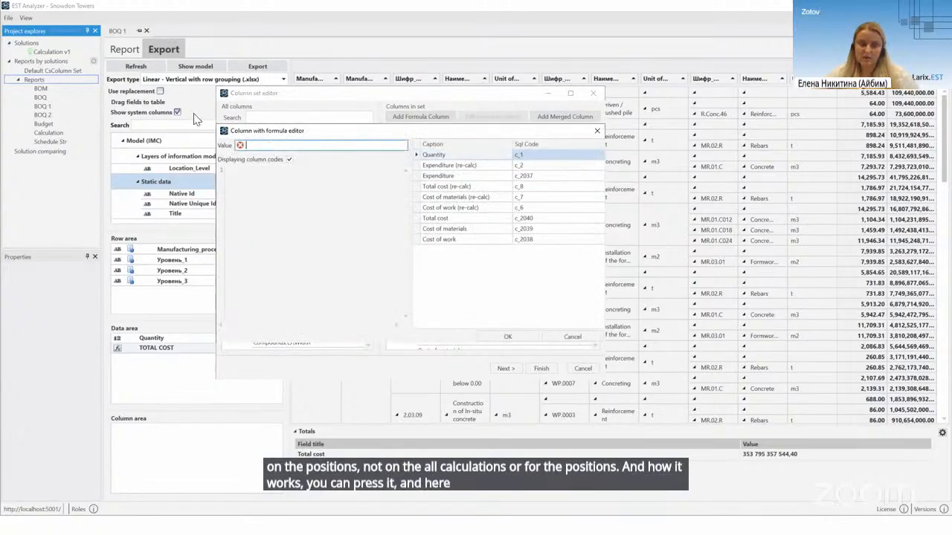
type("1")
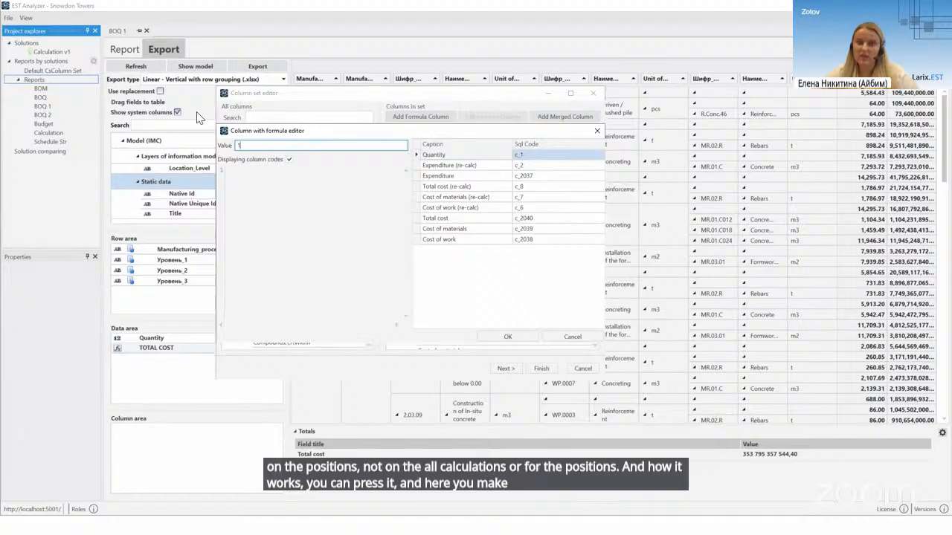
left_click(449, 156)
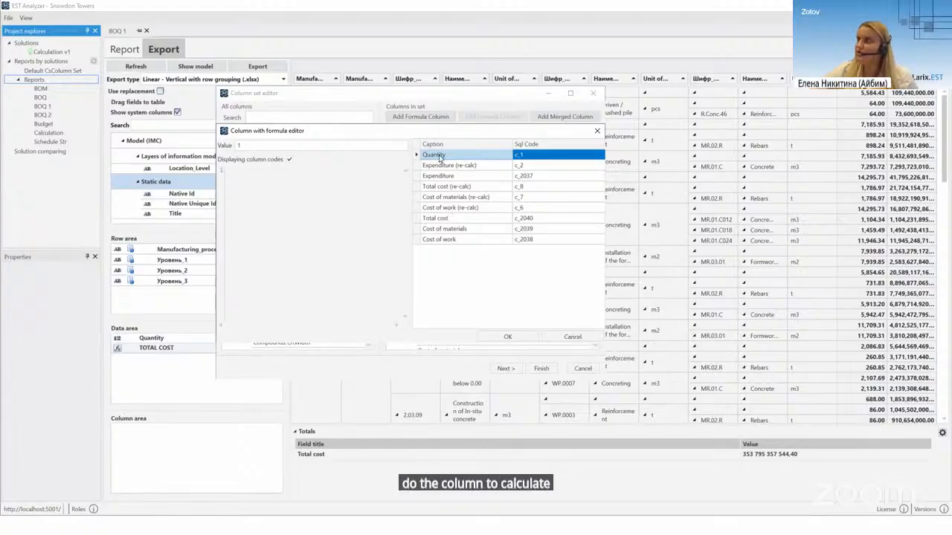
left_click_drag(439, 156, 262, 197)
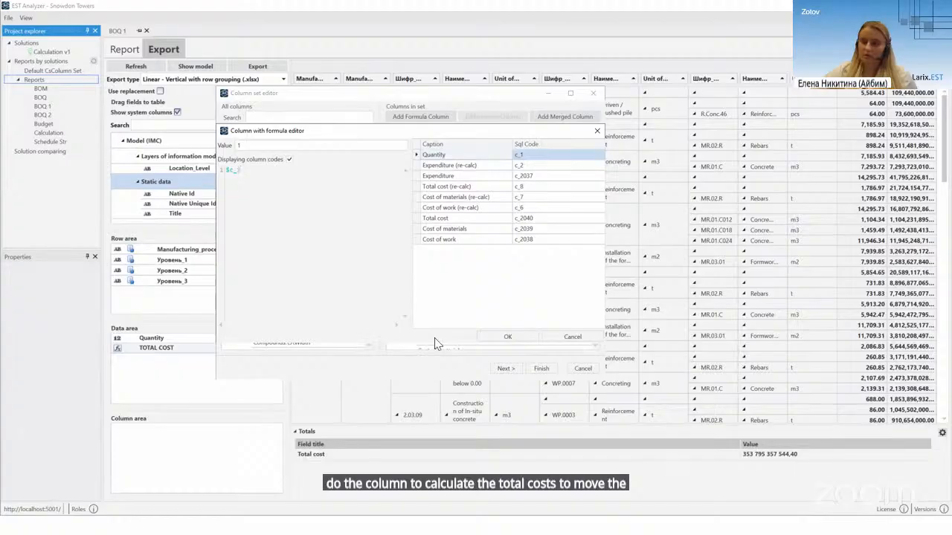
type("*")
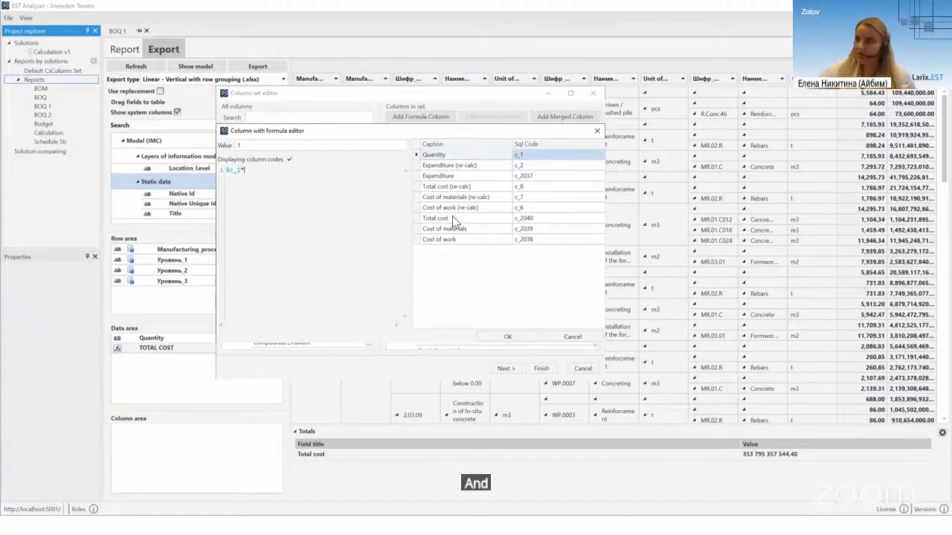
left_click_drag(440, 226, 305, 212)
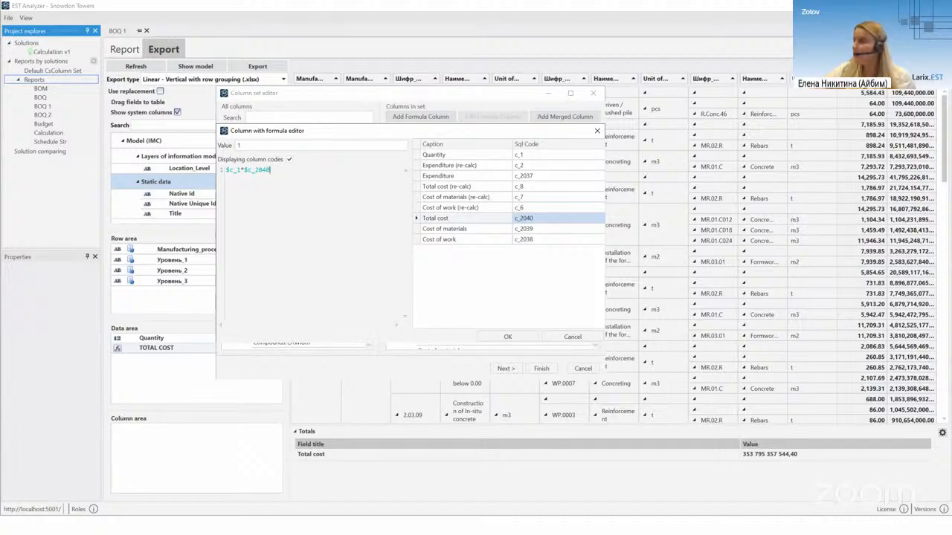
left_click(507, 336)
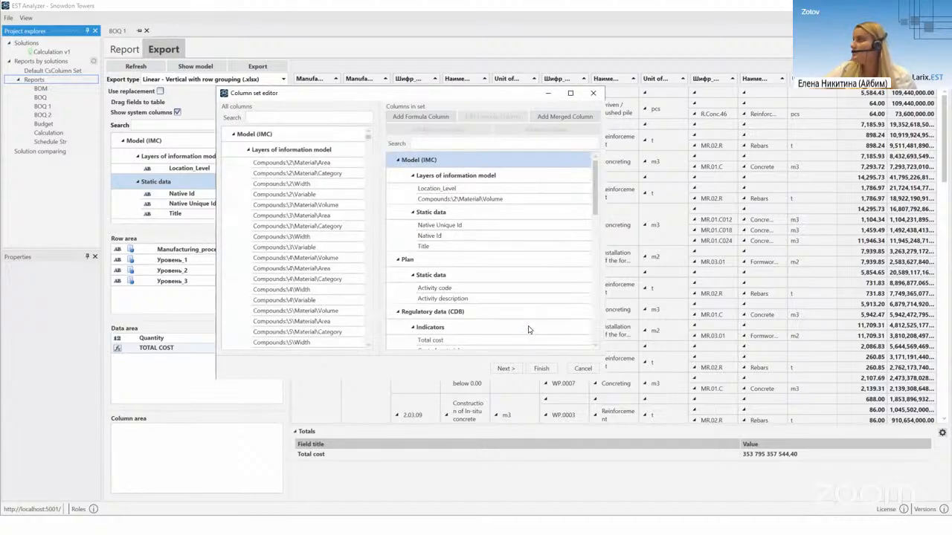
left_click(541, 370)
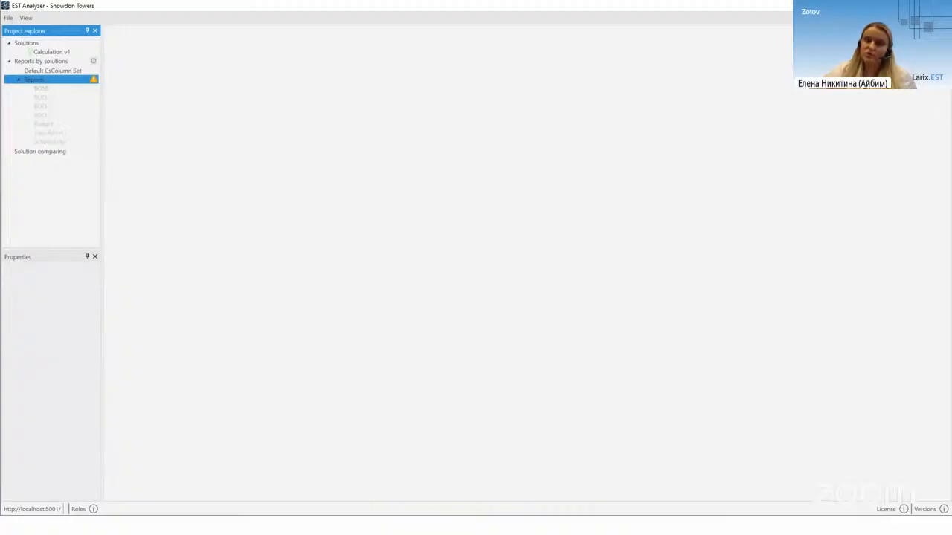
Refresh the data of Reports by solutions, open the Calculation report and load its table
left_click(94, 61)
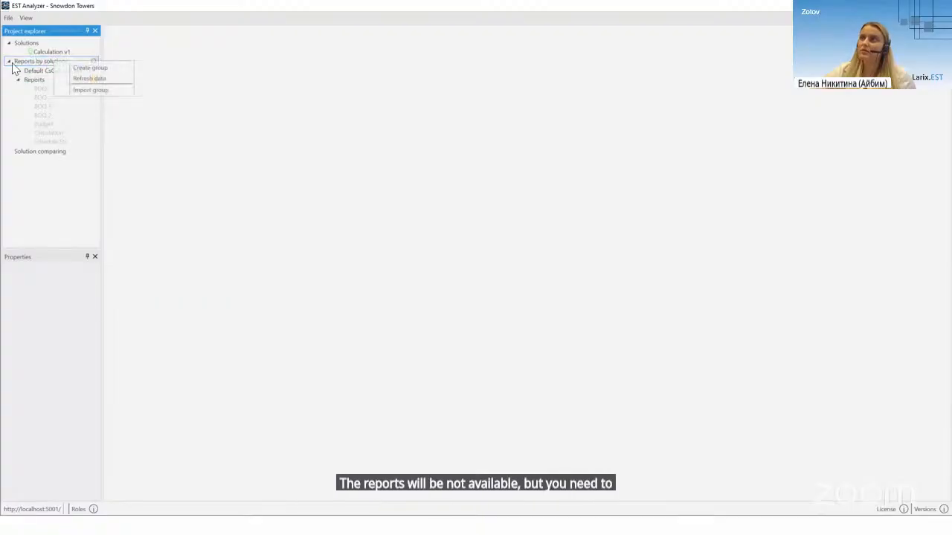
left_click(89, 78)
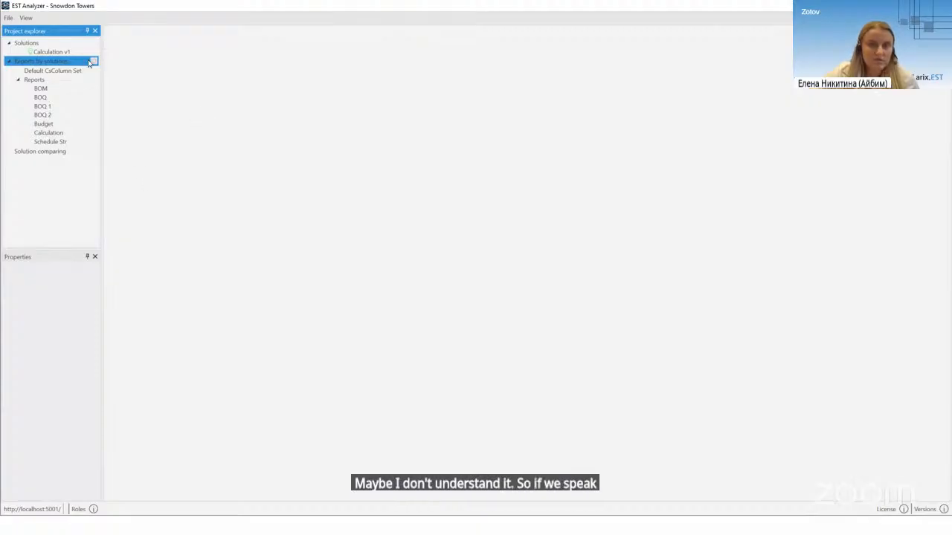
left_click(50, 134)
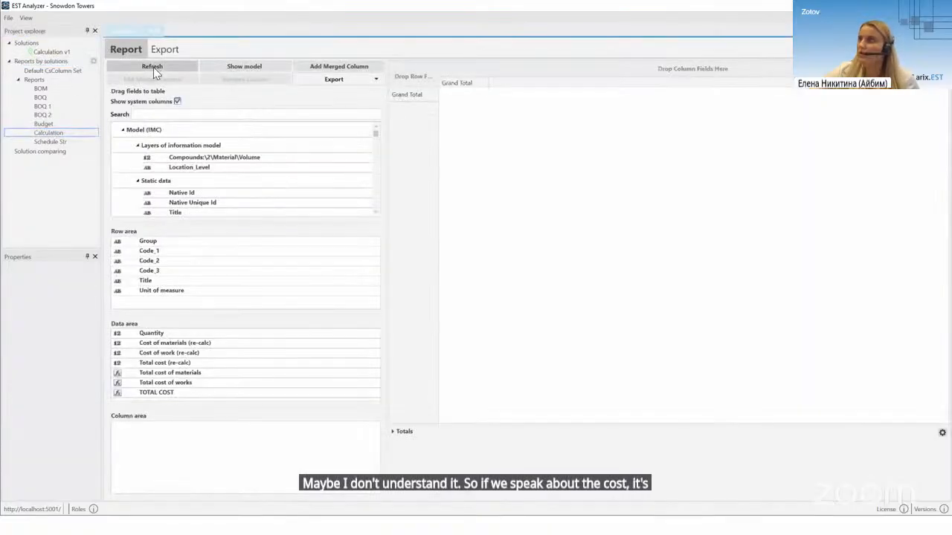
left_click(154, 67)
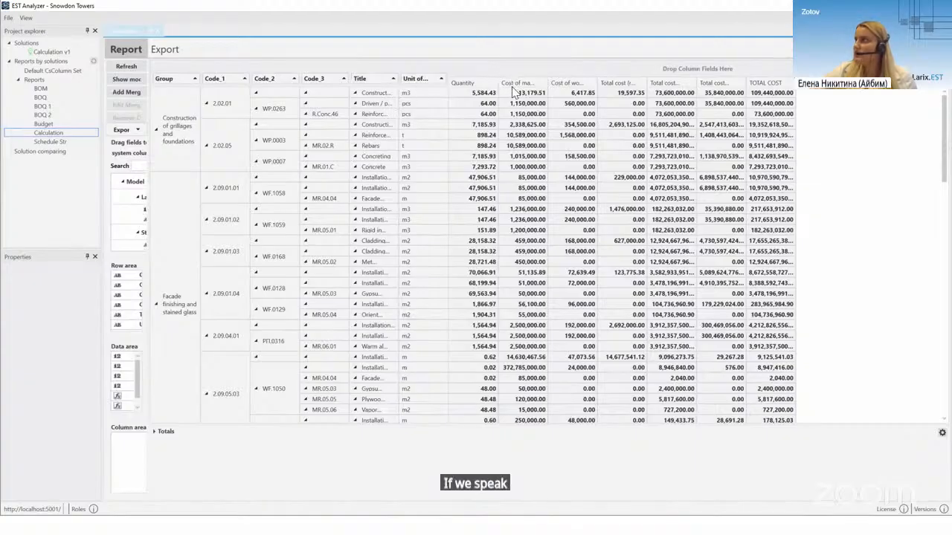
Heighten the report's header row and widen the Title column so that the cost column names and item titles are readable
left_click_drag(514, 88, 515, 99)
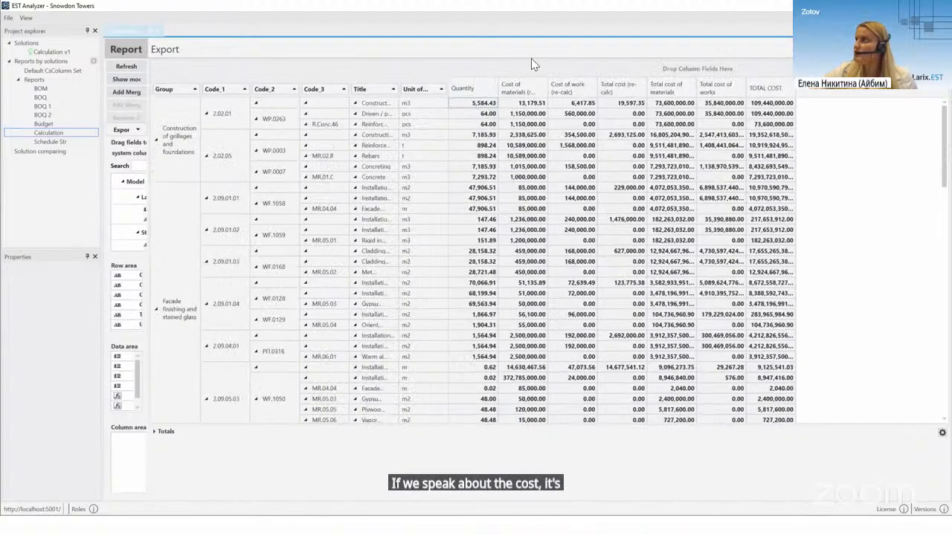
left_click(567, 91)
left_click(668, 91)
left_click(581, 92)
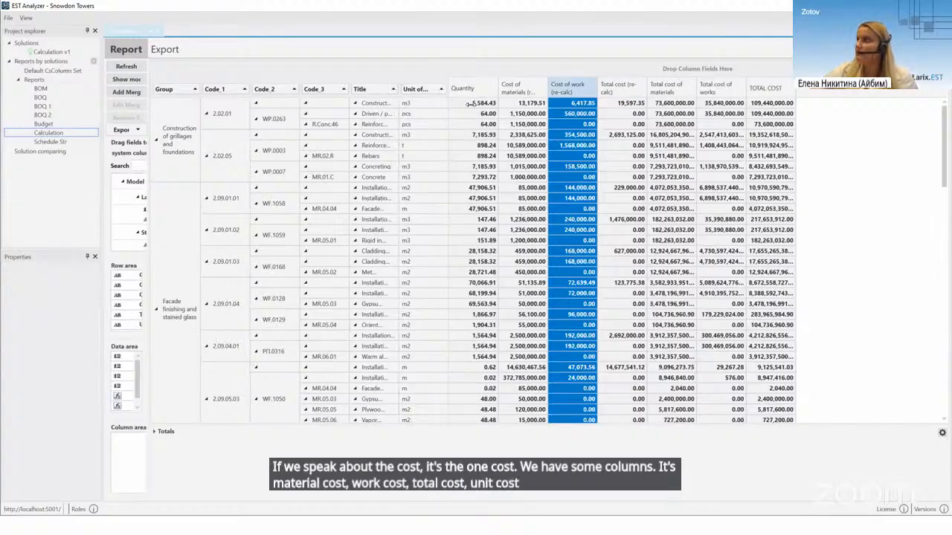
left_click_drag(400, 117, 478, 117)
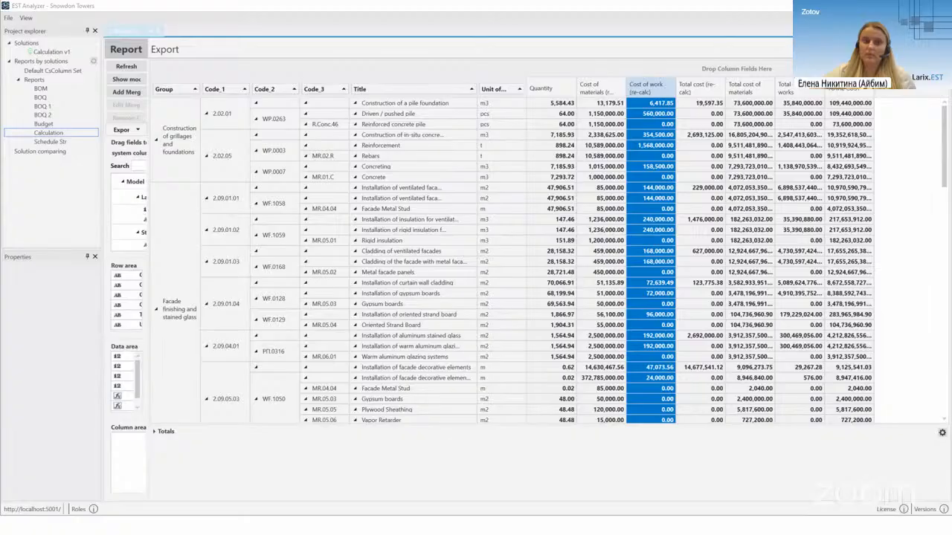
Switch to EST Designer and add the models Snowdon Towers Sample Architectural v2.imc and Snowdon Towers Sample Structural v2.imc to the project
key("alt+Tab")
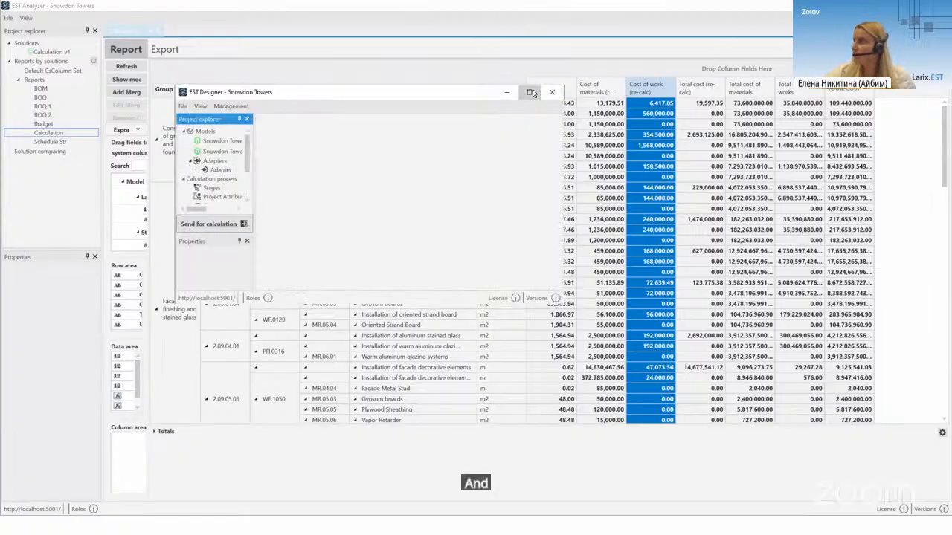
left_click(531, 92)
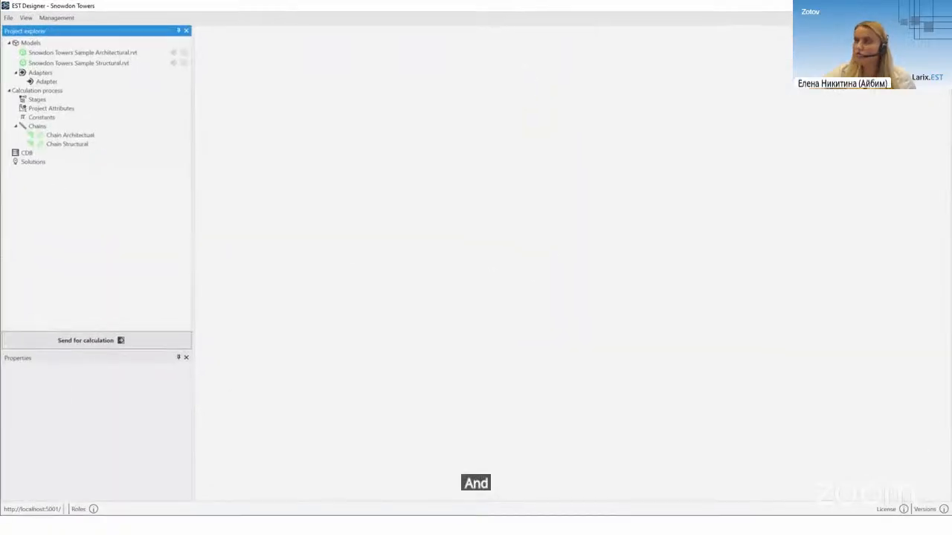
left_click(31, 44)
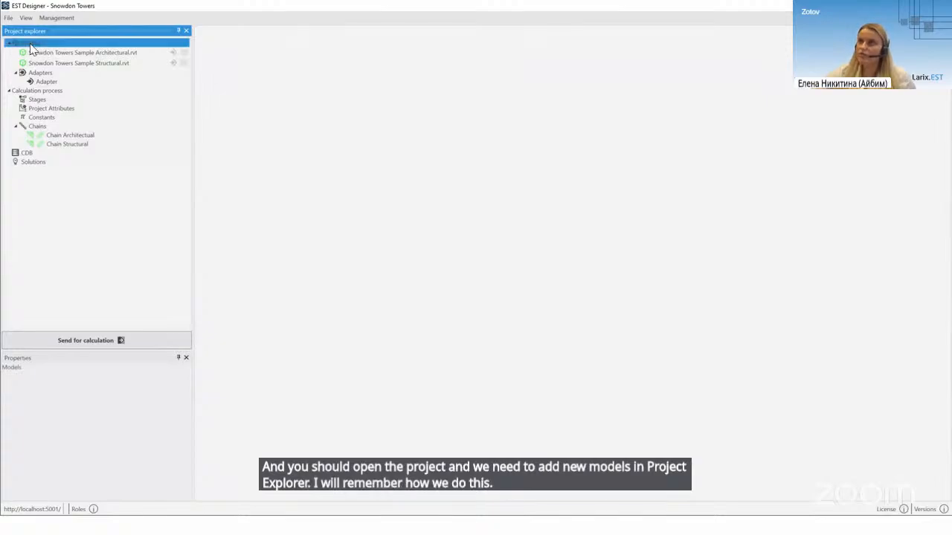
right_click(30, 45)
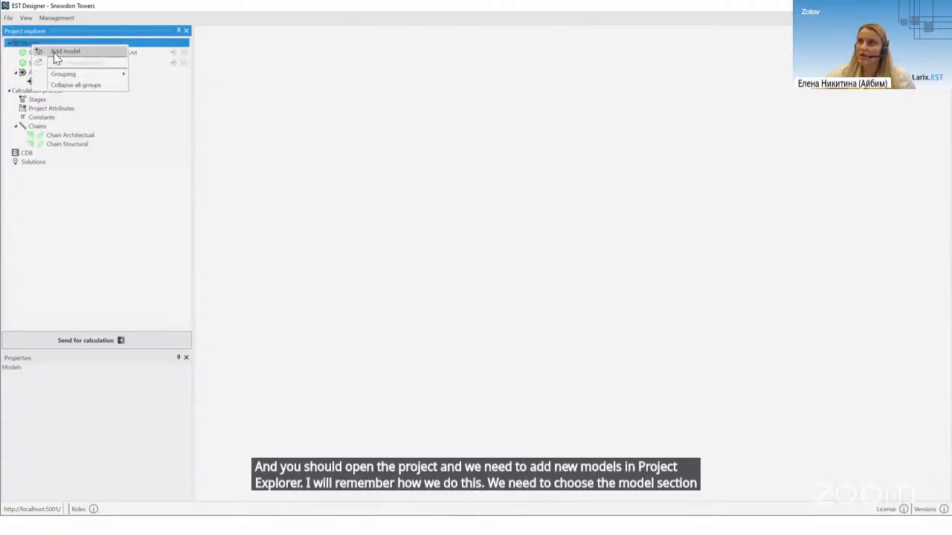
left_click(54, 51)
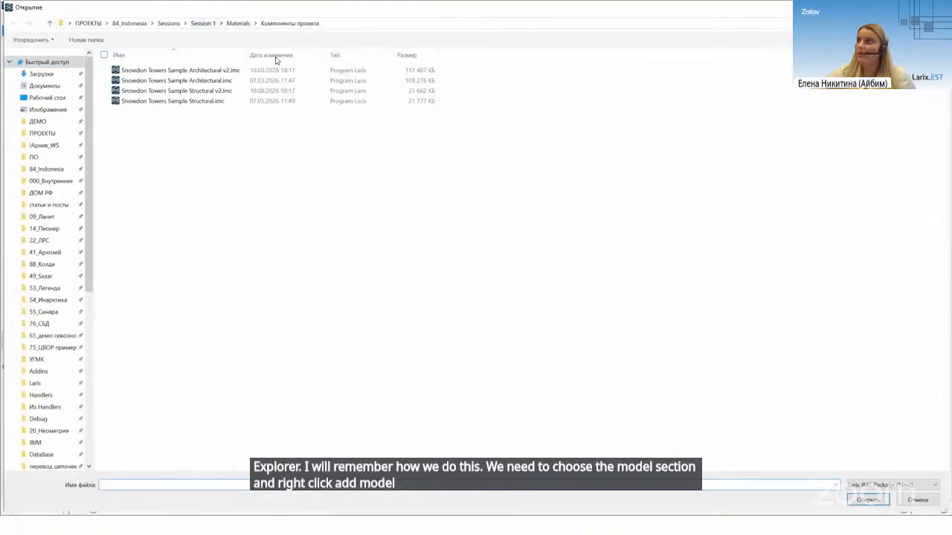
left_click(223, 72)
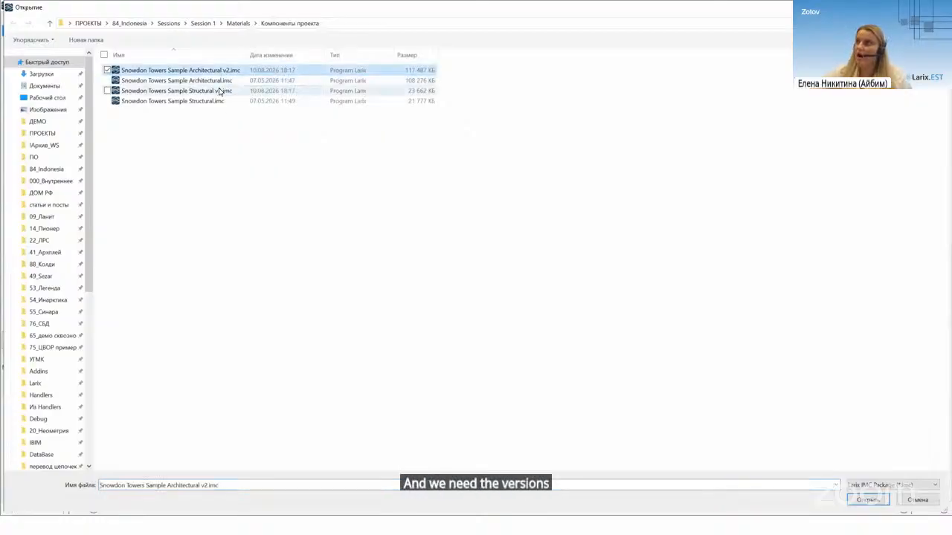
left_click(223, 91, "ctrl")
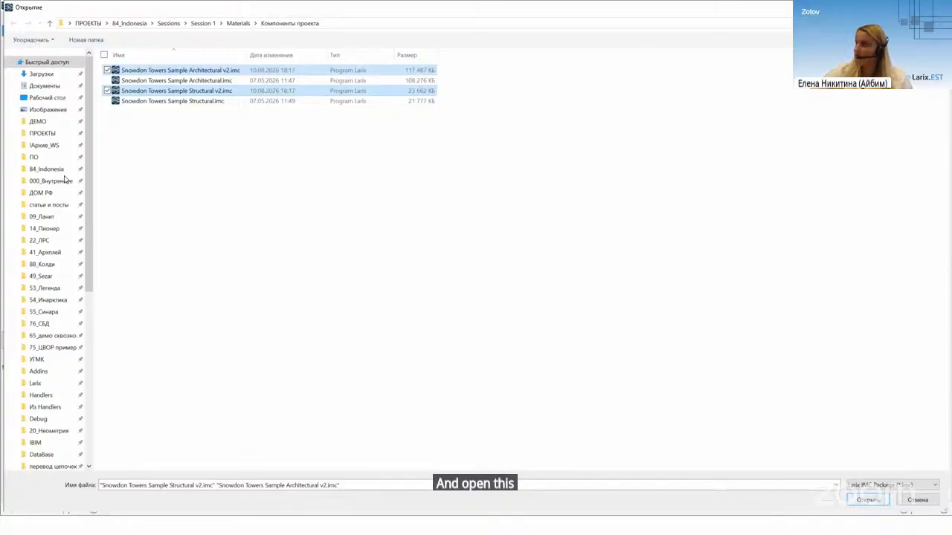
left_click(869, 500)
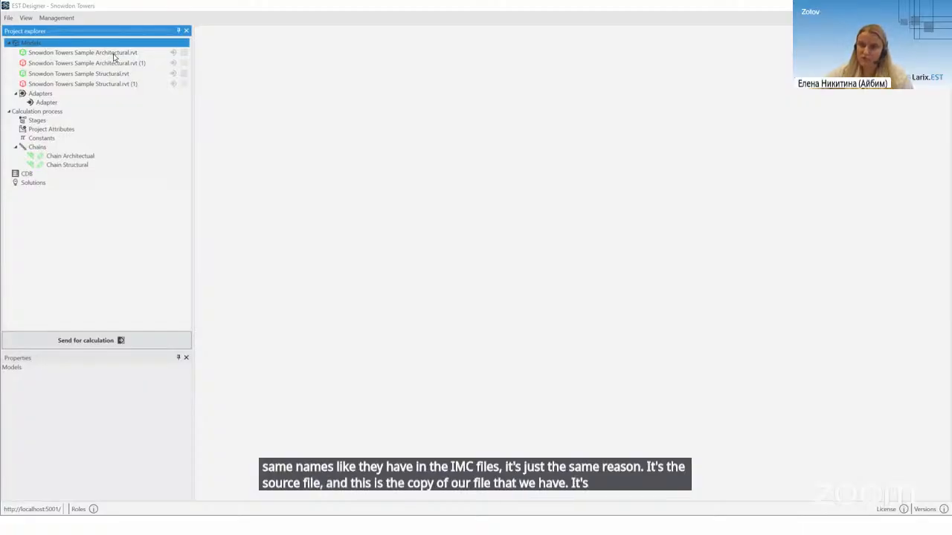
Apply the adapter of Snowdon Towers Sample Architectural.rvt to the two added models, Architectural.rvt (1) and Structural.rvt (1)
left_click(81, 65)
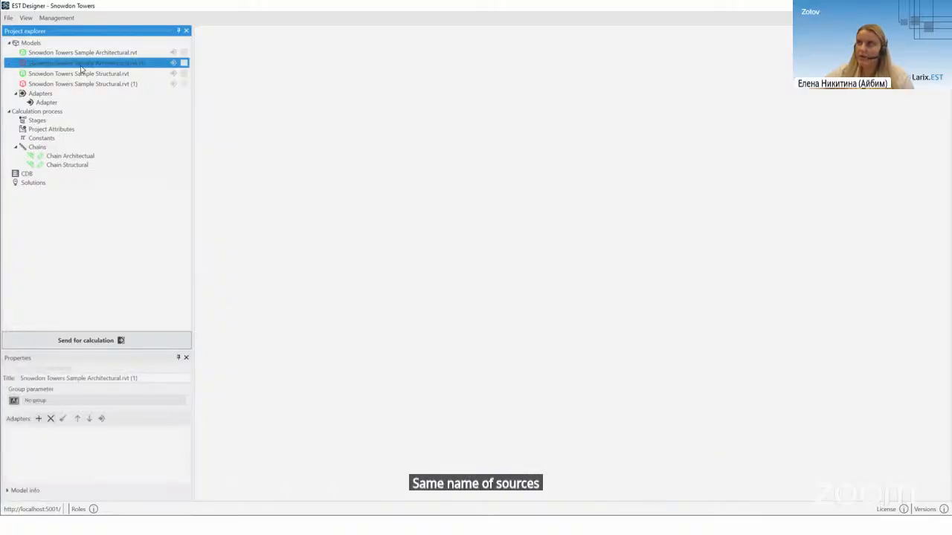
left_click(74, 83)
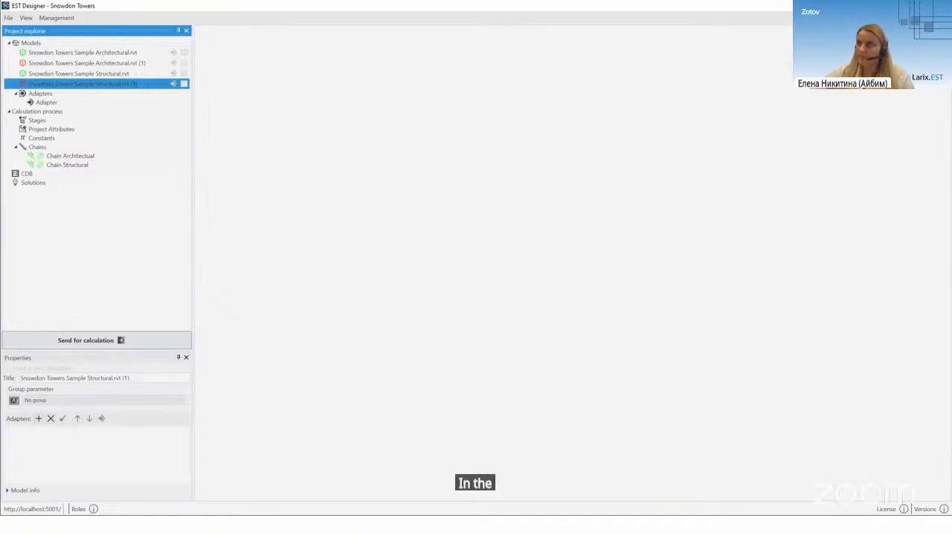
left_click(82, 52)
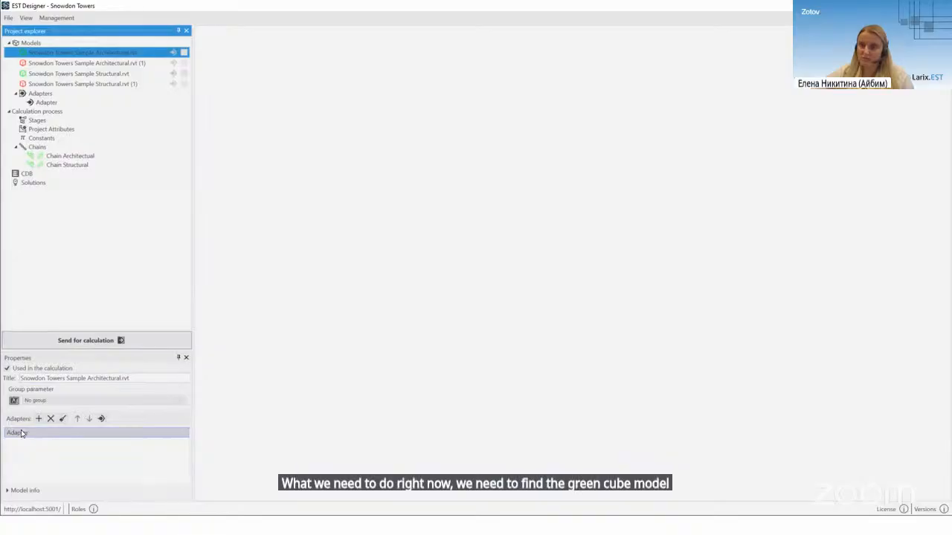
right_click(33, 55)
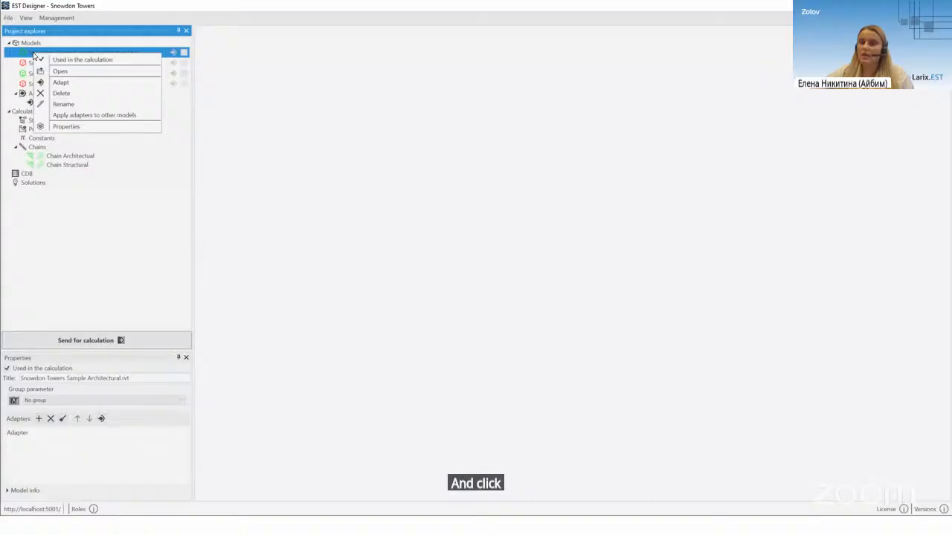
left_click(75, 117)
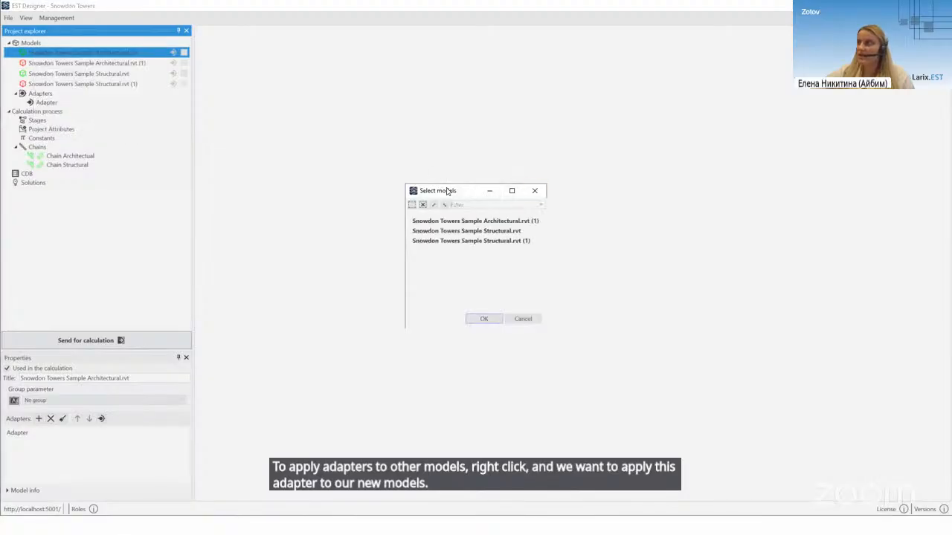
left_click(427, 147)
left_click(449, 165, "ctrl")
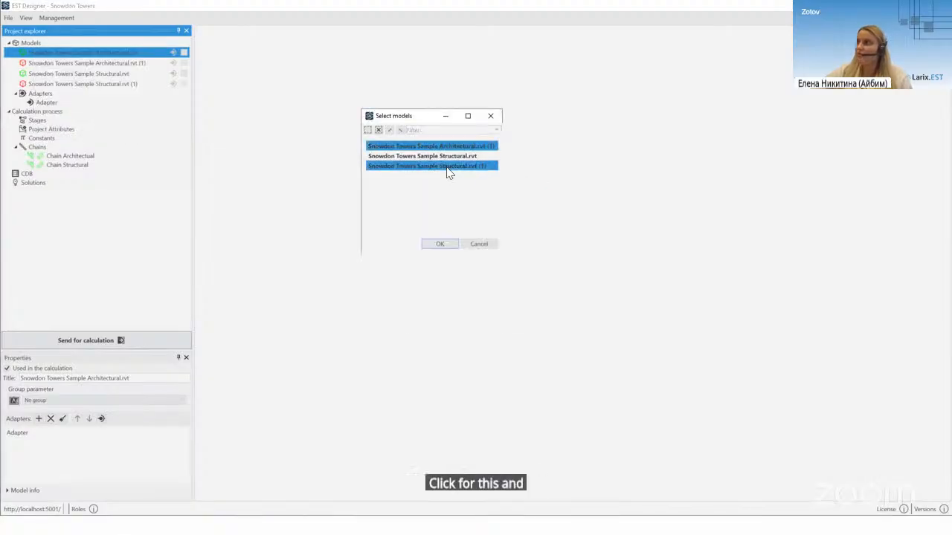
left_click(442, 244)
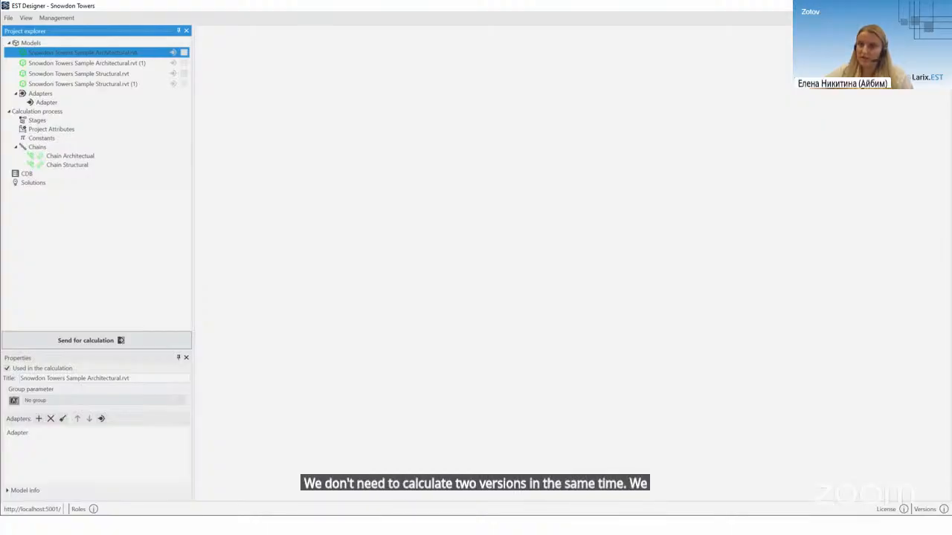
Exclude the original Snowdon Towers Sample Architectural.rvt and Structural.rvt models from the calculation
right_click(47, 54)
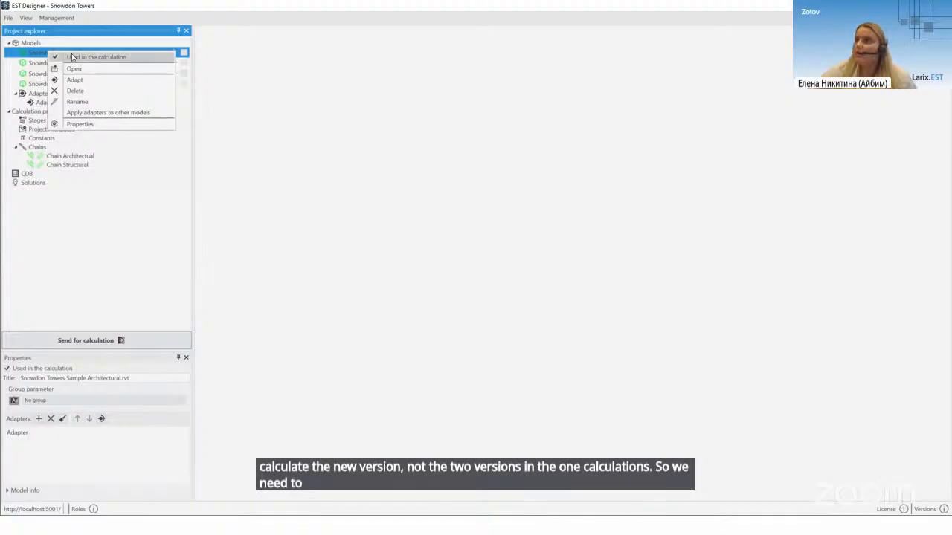
left_click(32, 56)
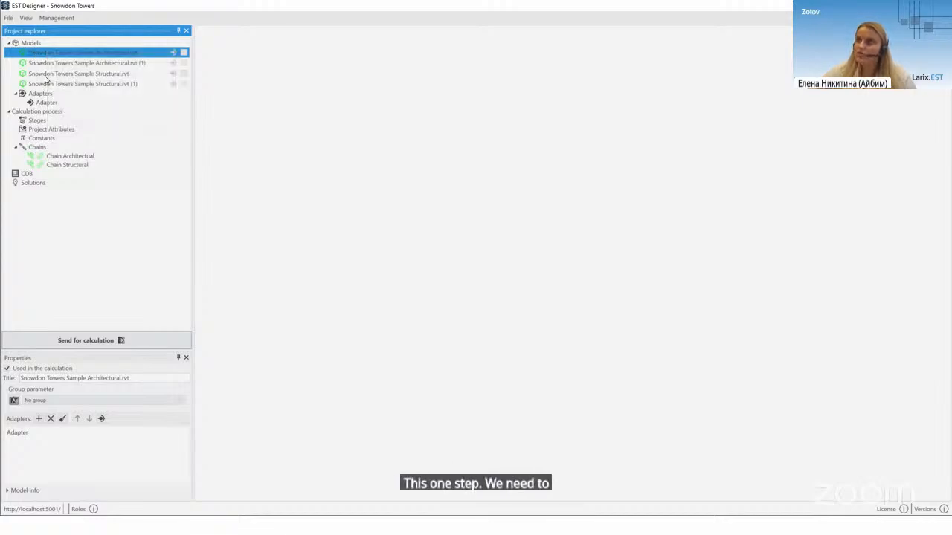
left_click(44, 77, "ctrl")
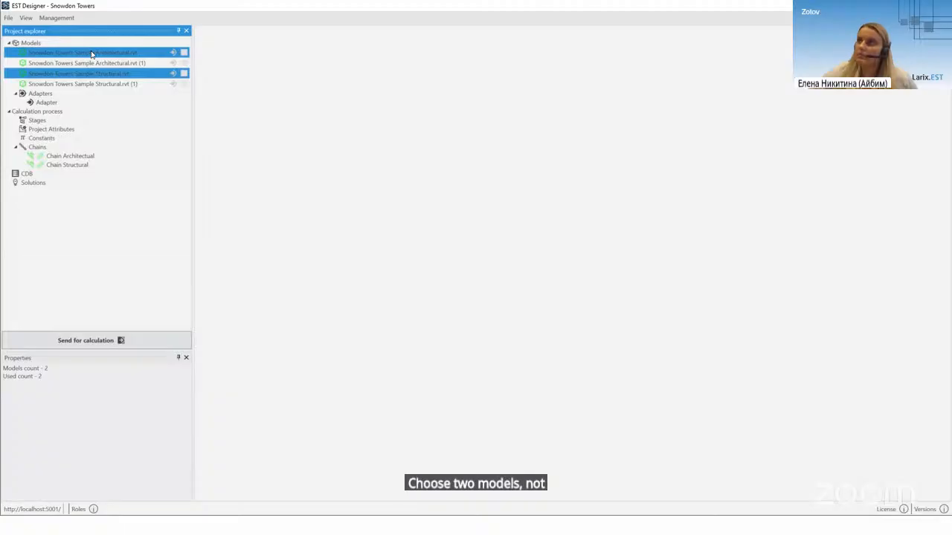
right_click(91, 52)
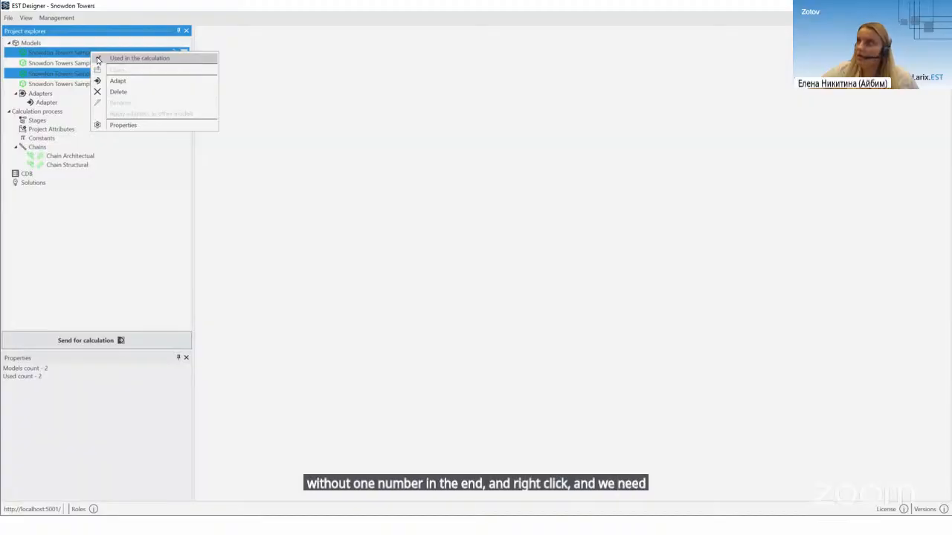
left_click(98, 59)
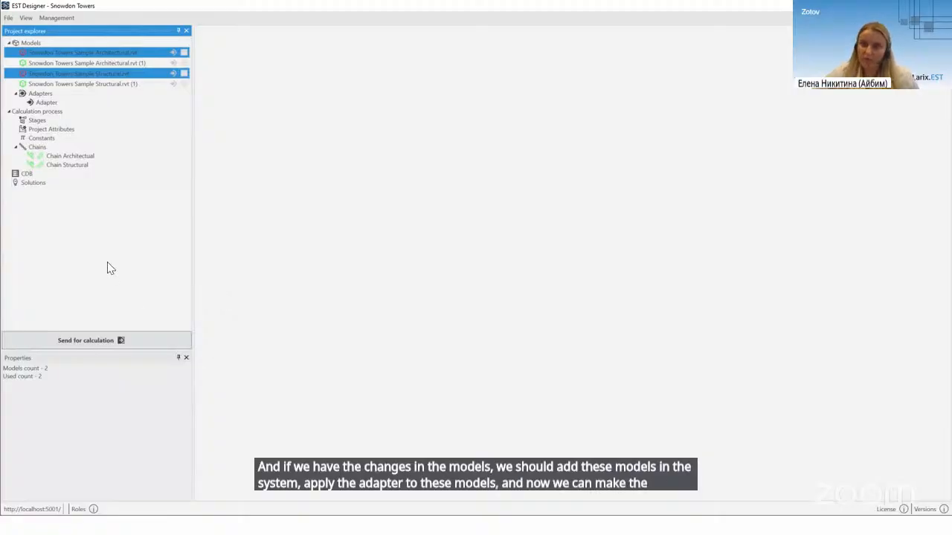
Connect the project's CDB to the source CDB Indonesia 2026 Q3-4
left_click(37, 175)
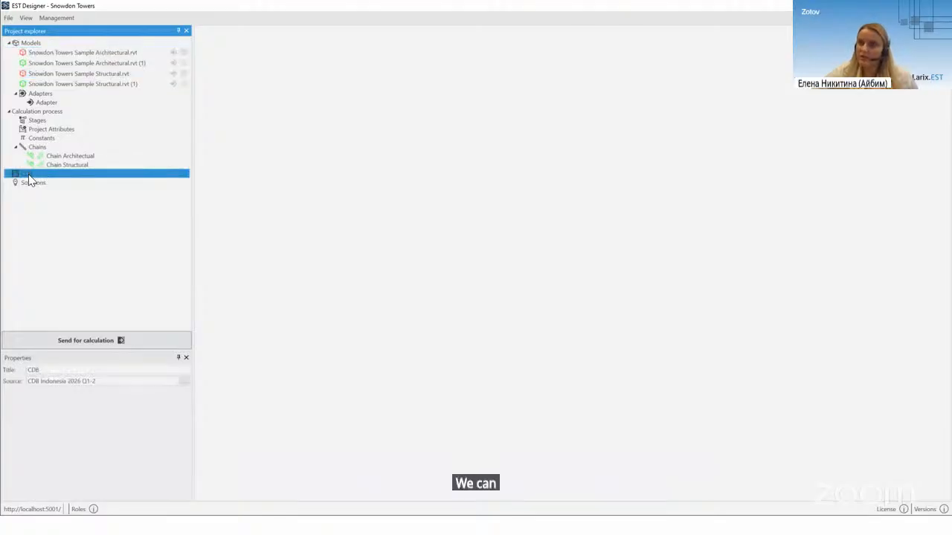
right_click(29, 178)
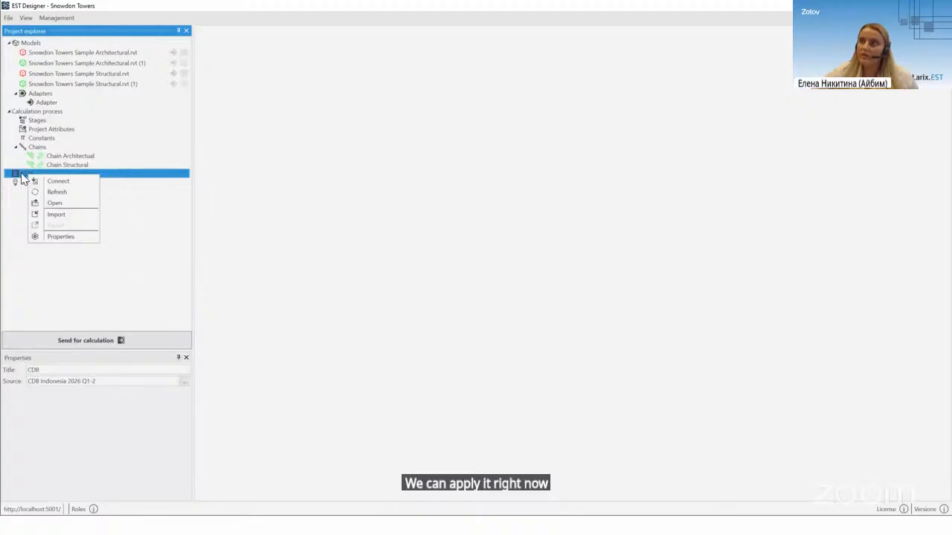
left_click(80, 214)
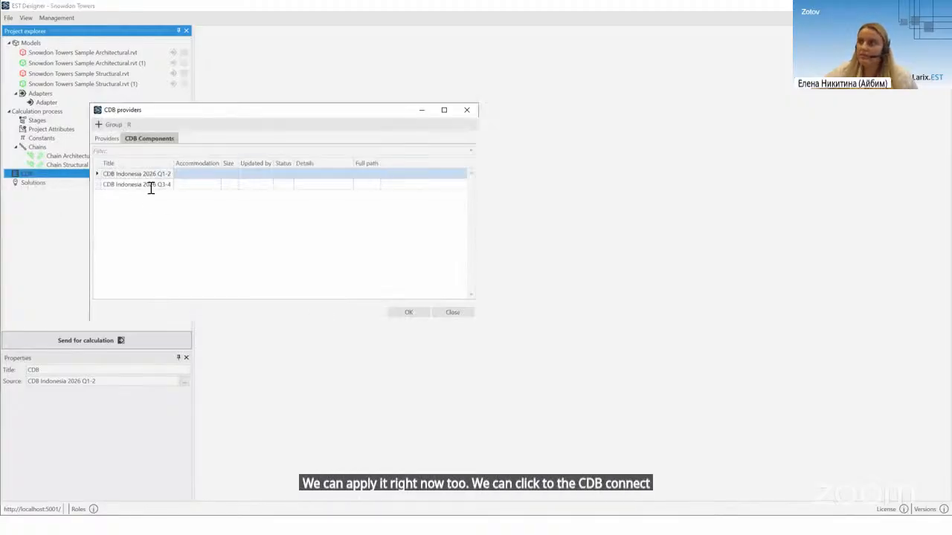
left_click(150, 187)
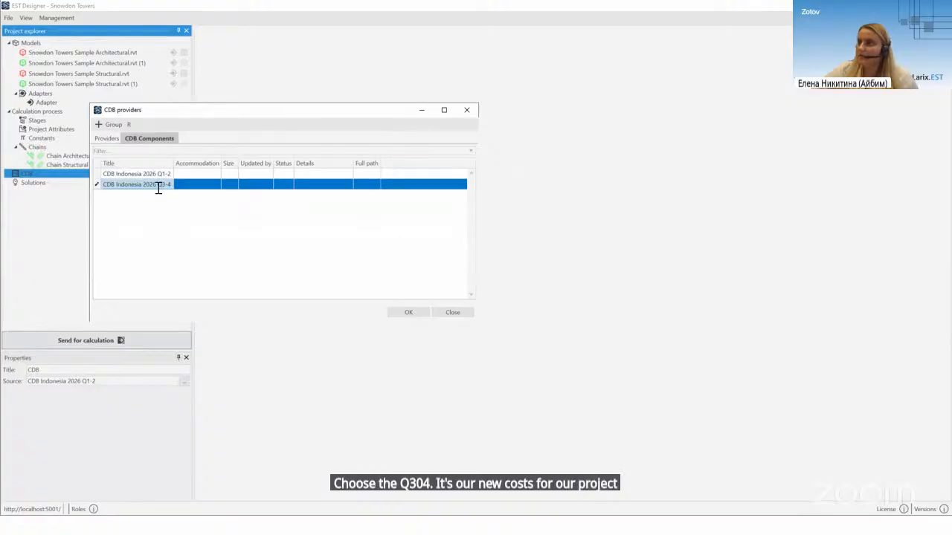
left_click(391, 313)
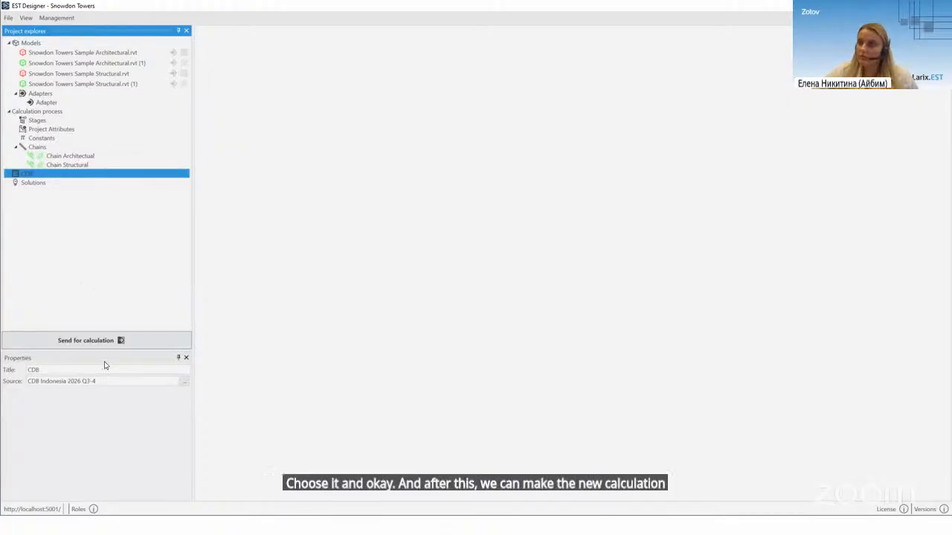
Send the project for calculation under the title Calculation v2, with formulas added to the solution result
left_click(68, 345)
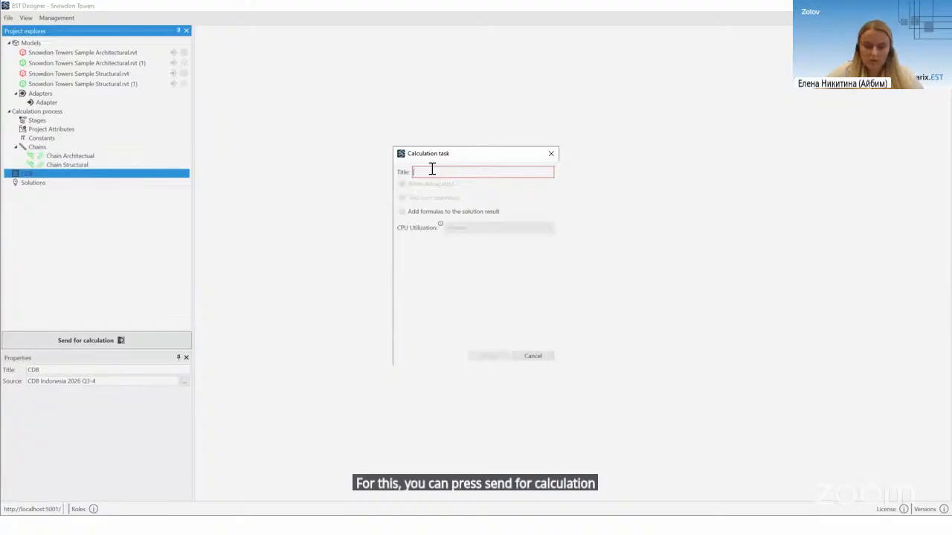
type("Ca")
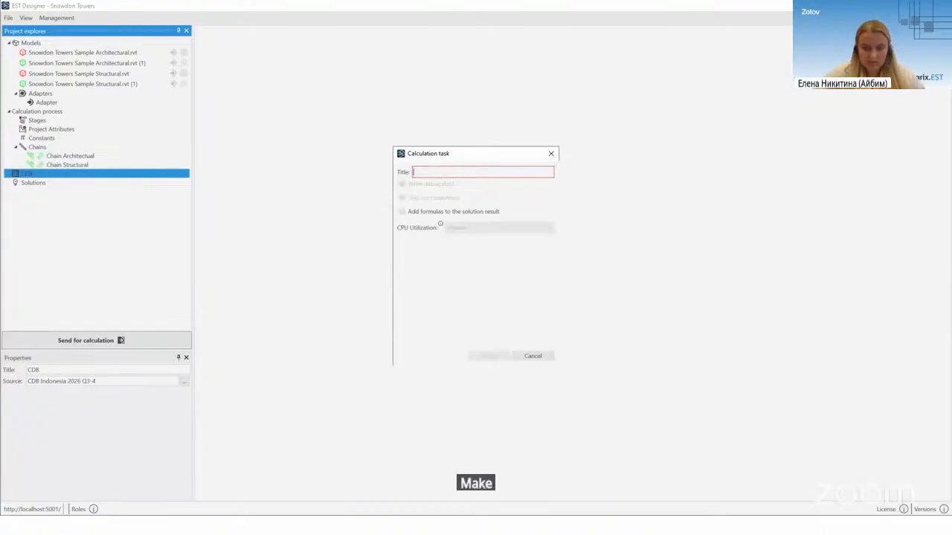
type("lculation")
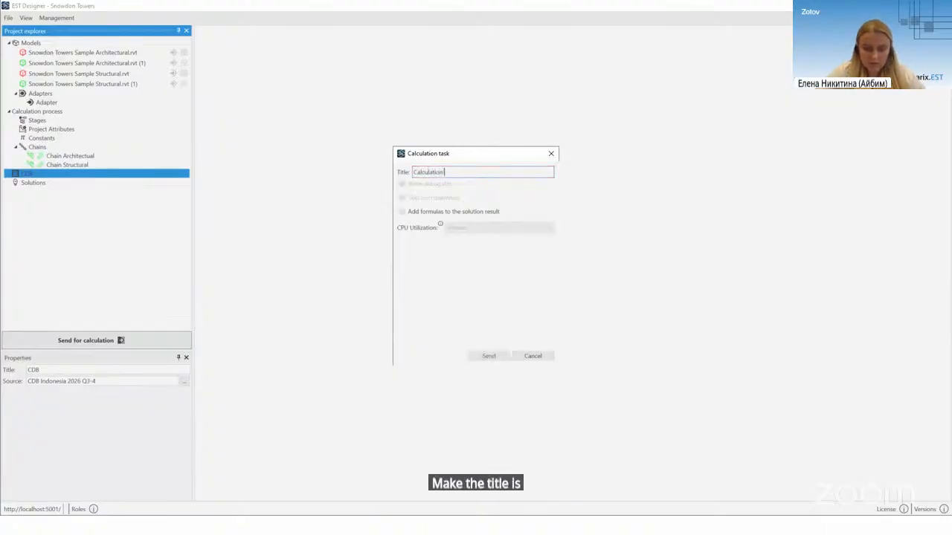
type(" v2")
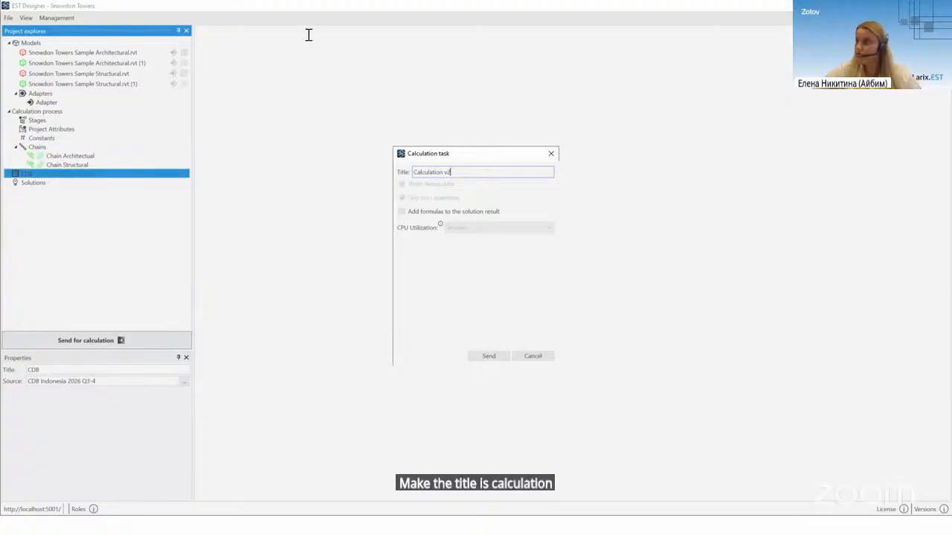
left_click(403, 213)
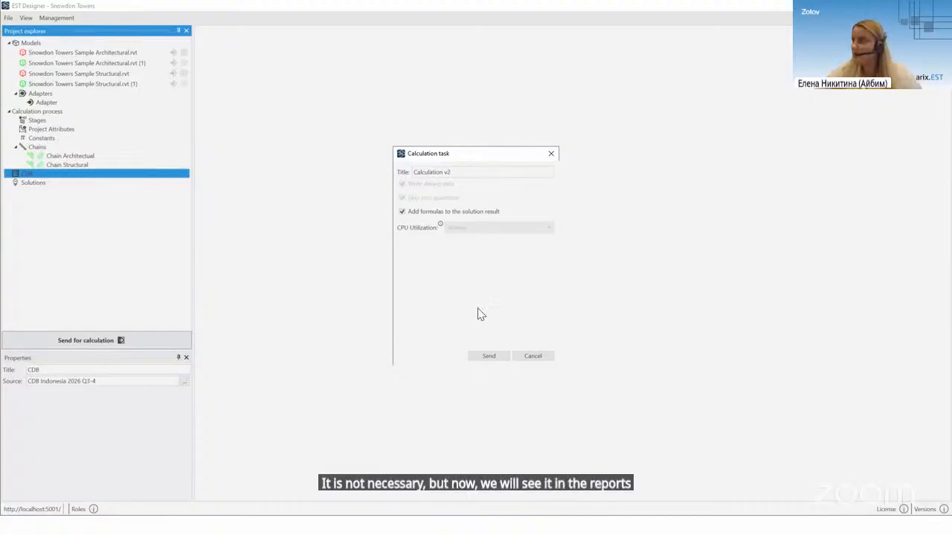
left_click(486, 356)
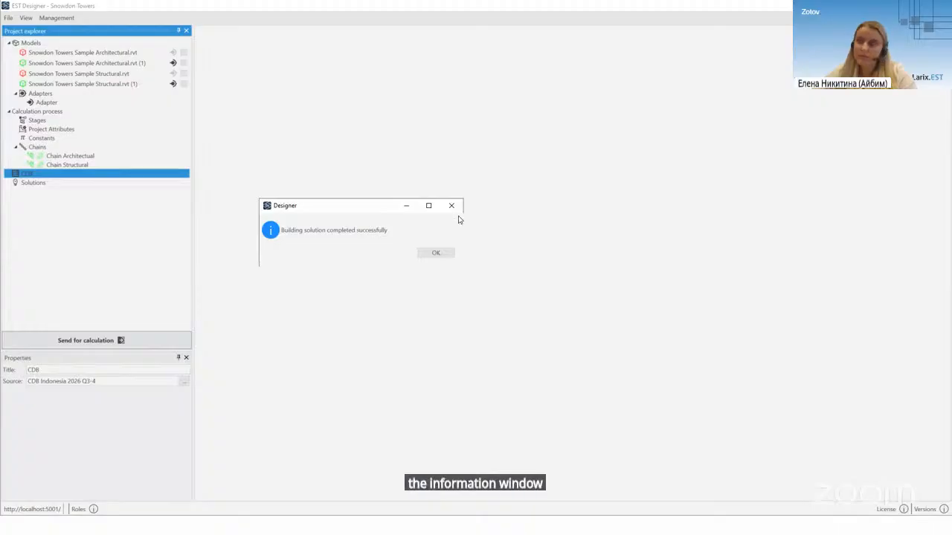
left_click(435, 254)
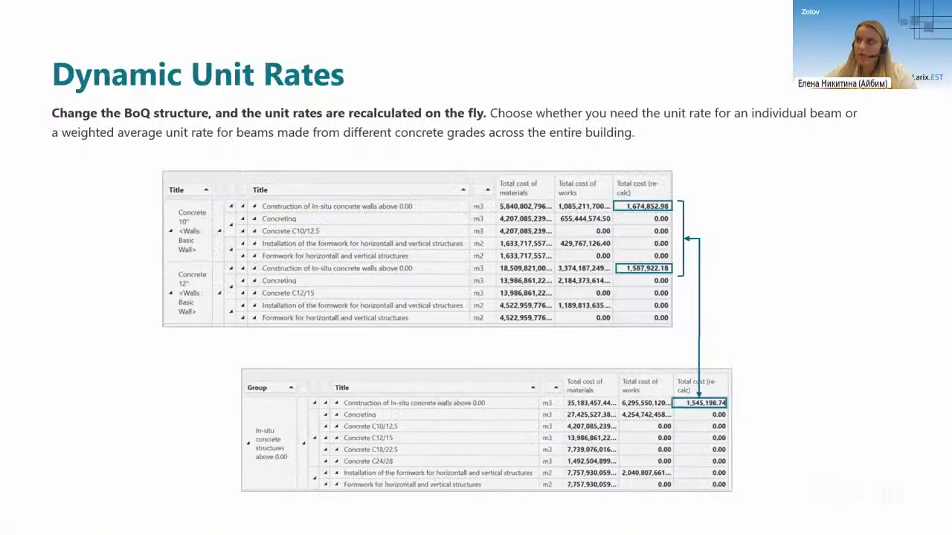
key("Right")
key("Left")
key("Left")
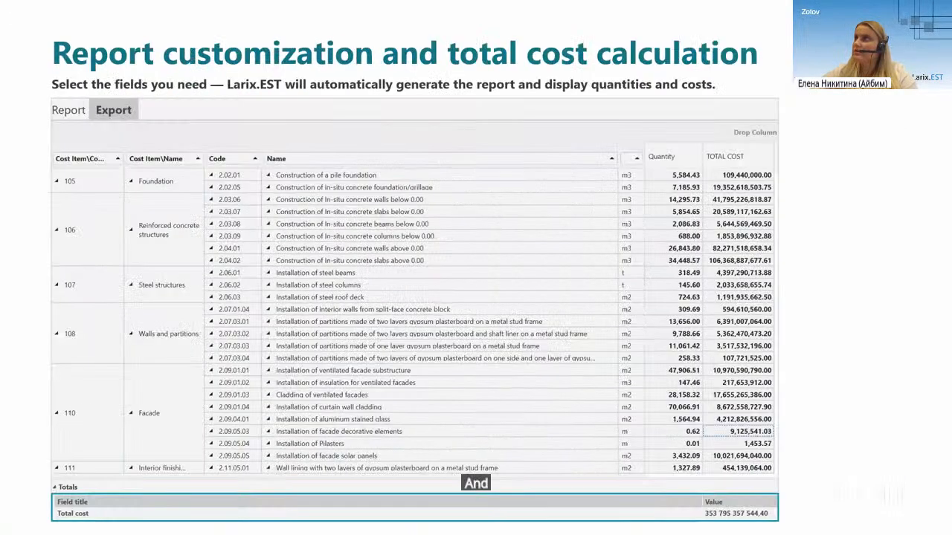
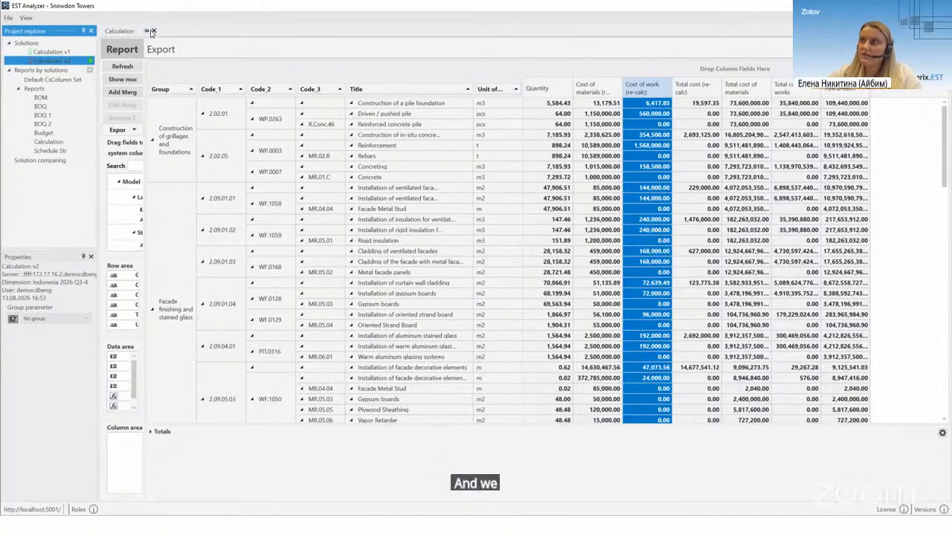
Switch to EST Analyzer and make Calculation v2 the active solution
right_click(42, 64)
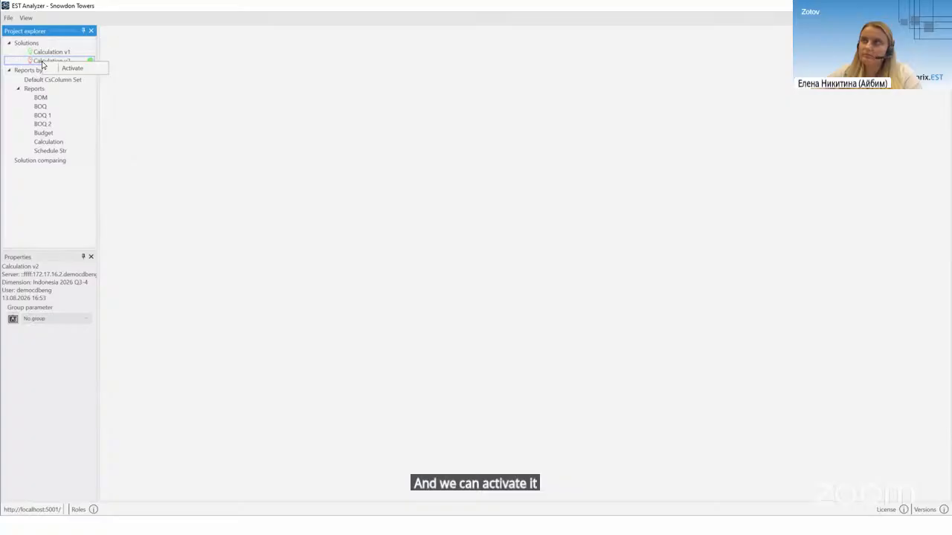
left_click(78, 68)
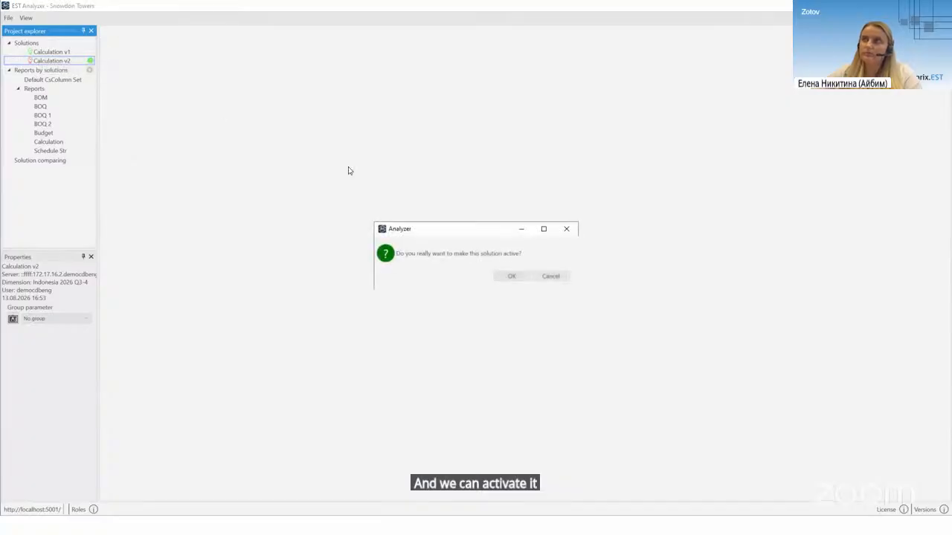
left_click(509, 277)
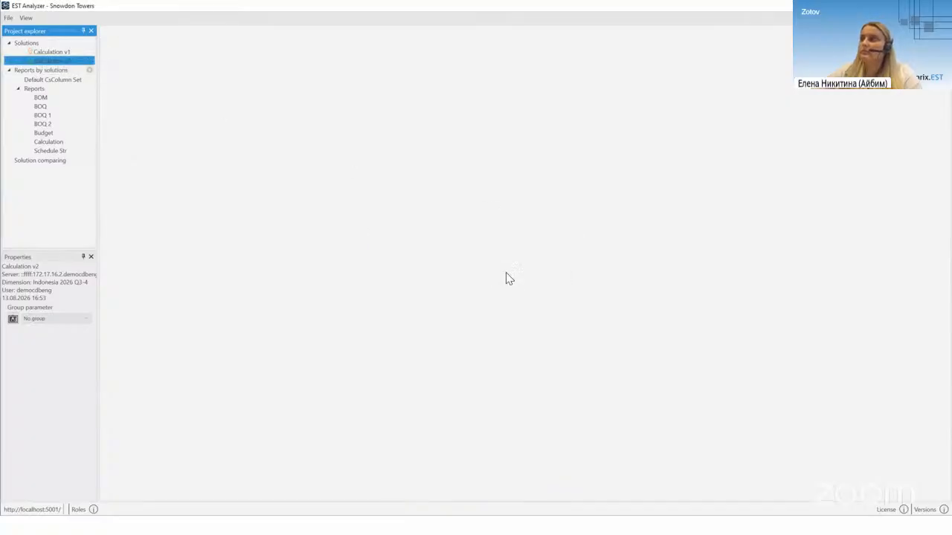
Refresh the data of Reports by solutions, including the table of the BOQ report
right_click(67, 71)
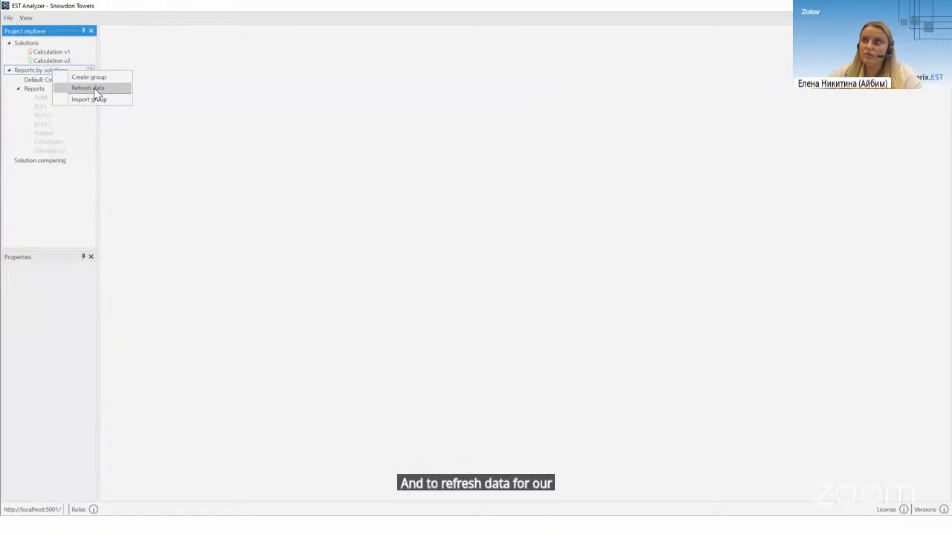
left_click(94, 88)
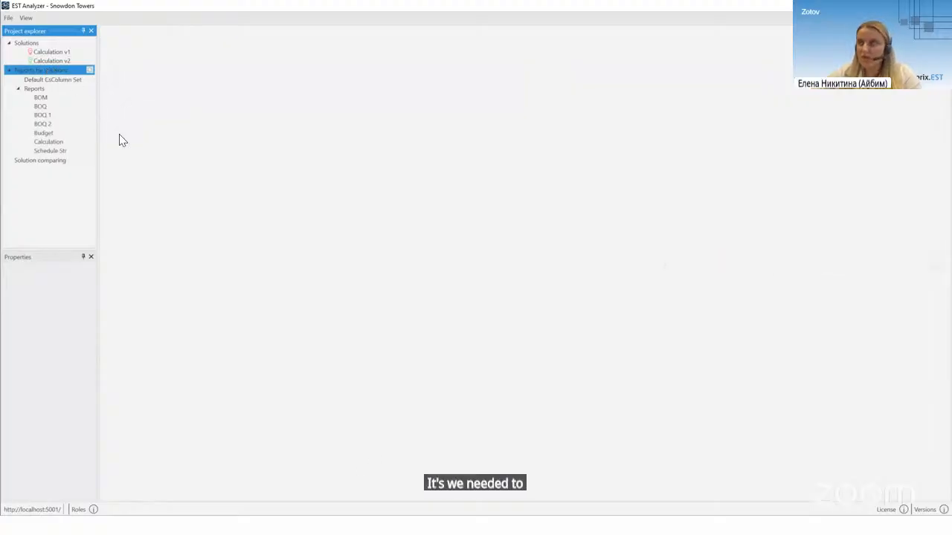
left_click(41, 106)
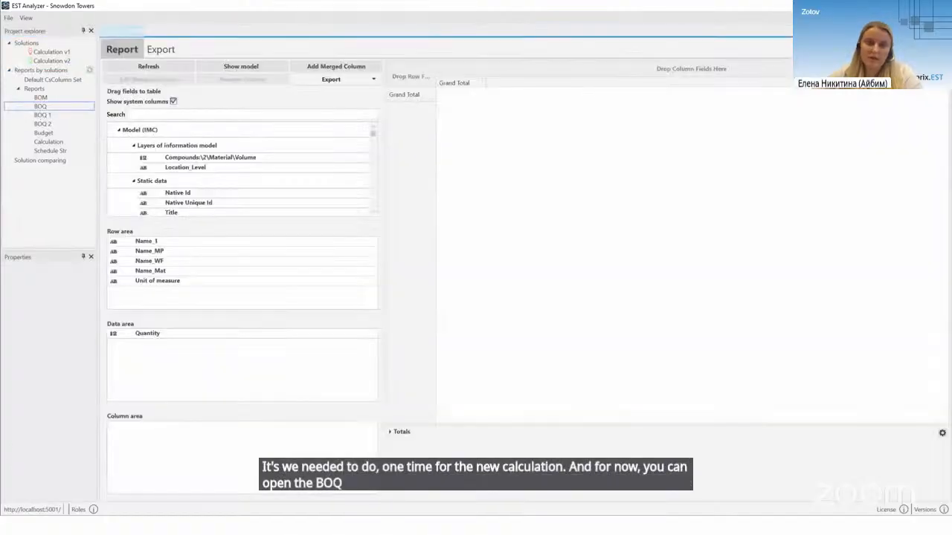
left_click(151, 67)
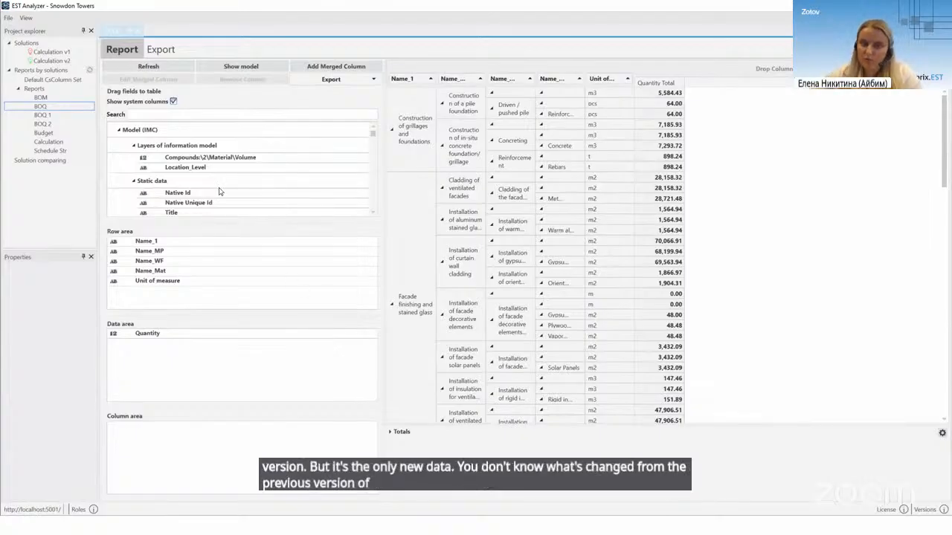
Create a solution comparing report with the default name and open it
left_click(23, 160)
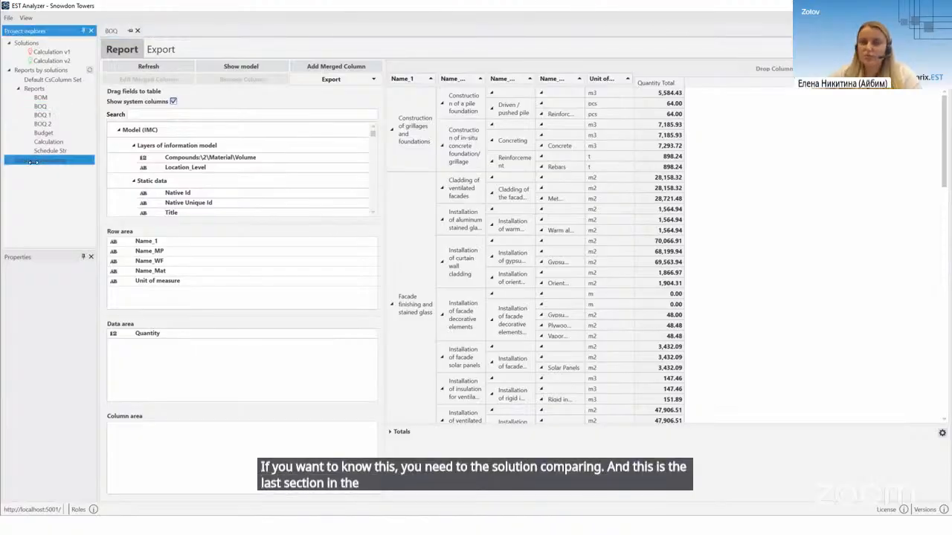
right_click(33, 161)
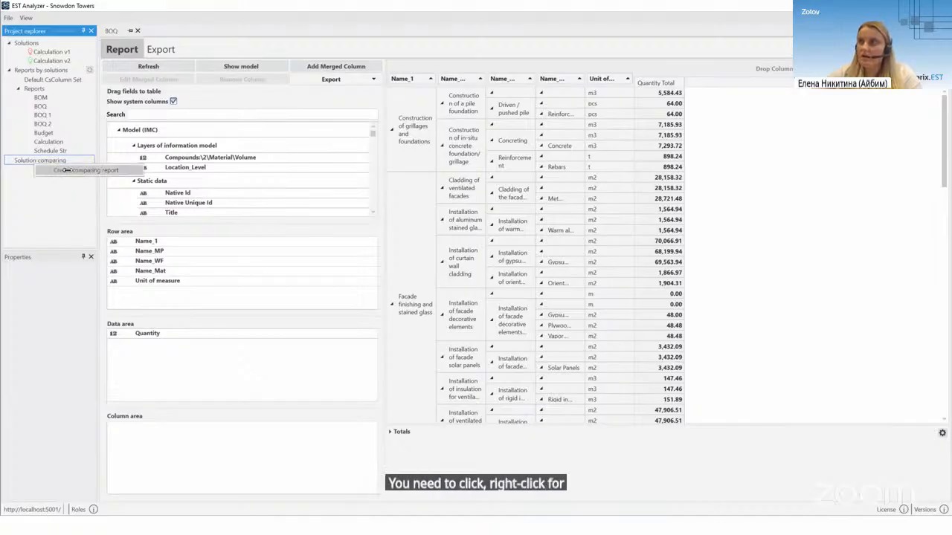
left_click(65, 170)
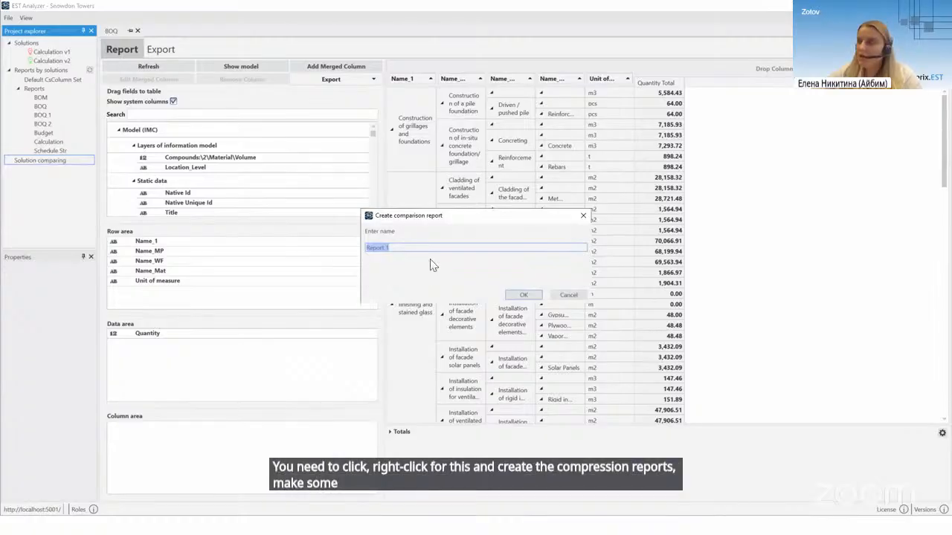
left_click(523, 295)
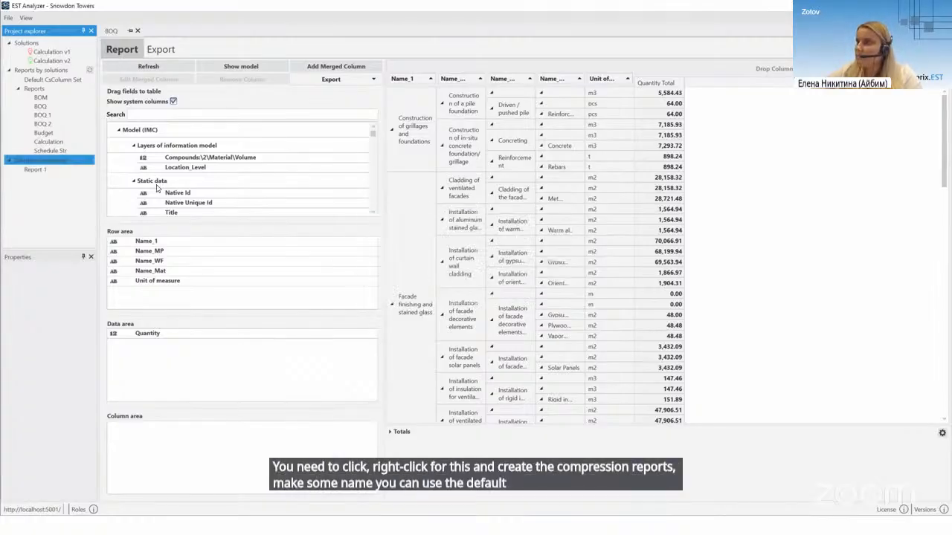
double_click(34, 171)
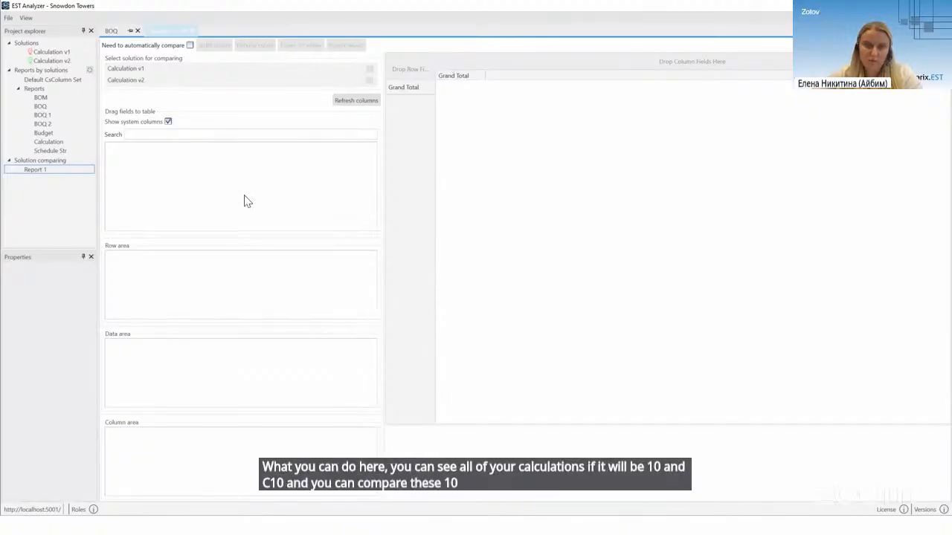
Select Calculation v1 and Calculation v2 for comparing and make Calculation v1 the key solution
left_click(369, 69)
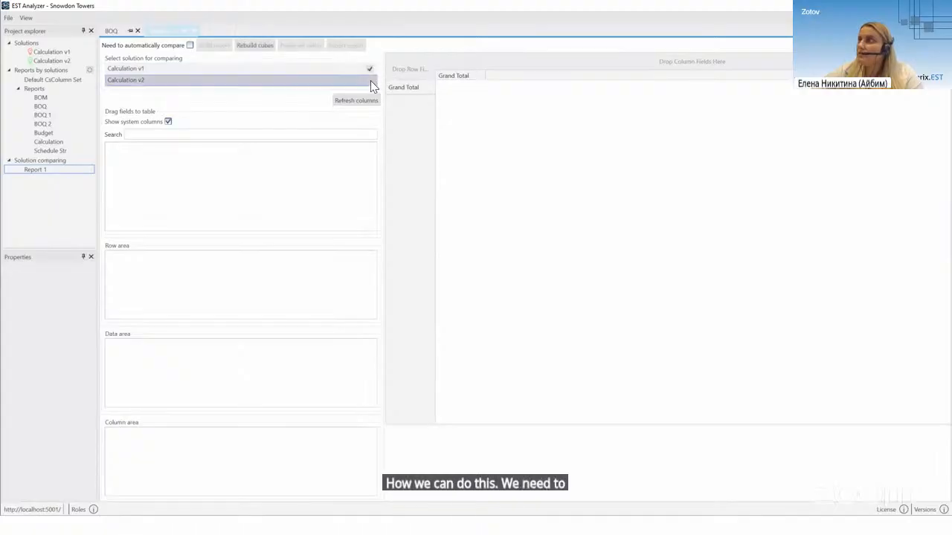
left_click(371, 81)
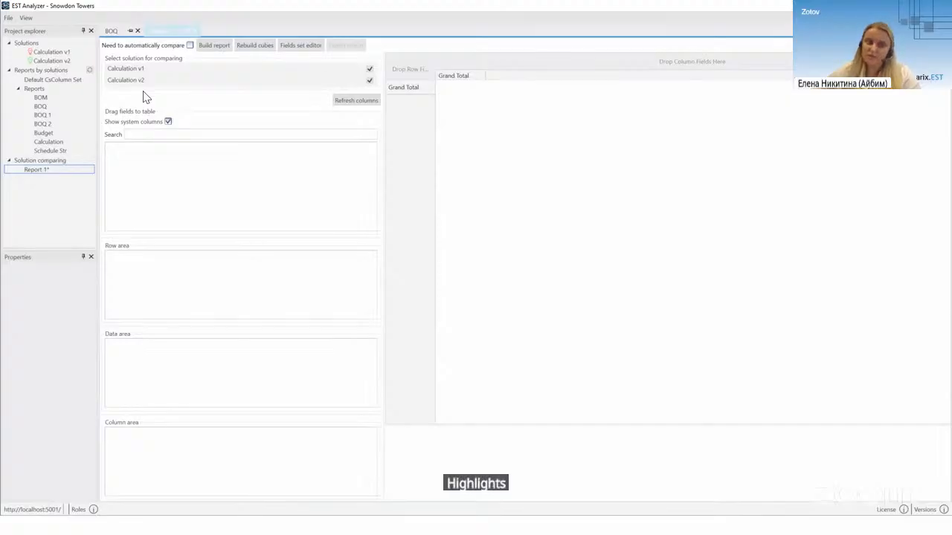
left_click(145, 69)
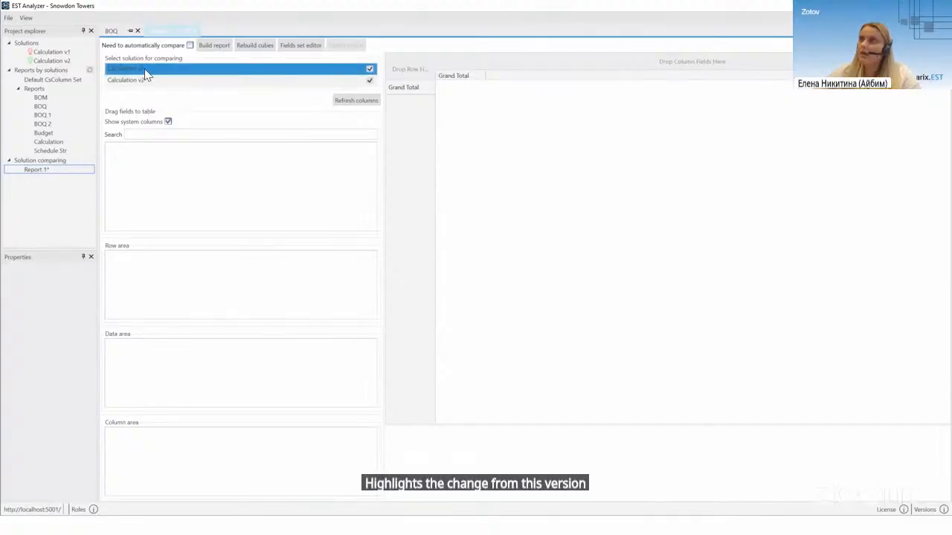
right_click(144, 68)
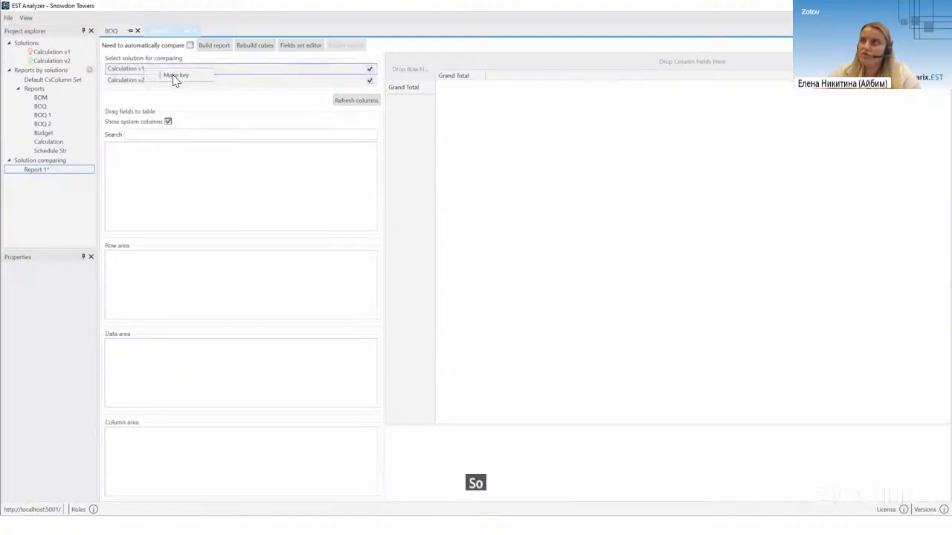
left_click(165, 76)
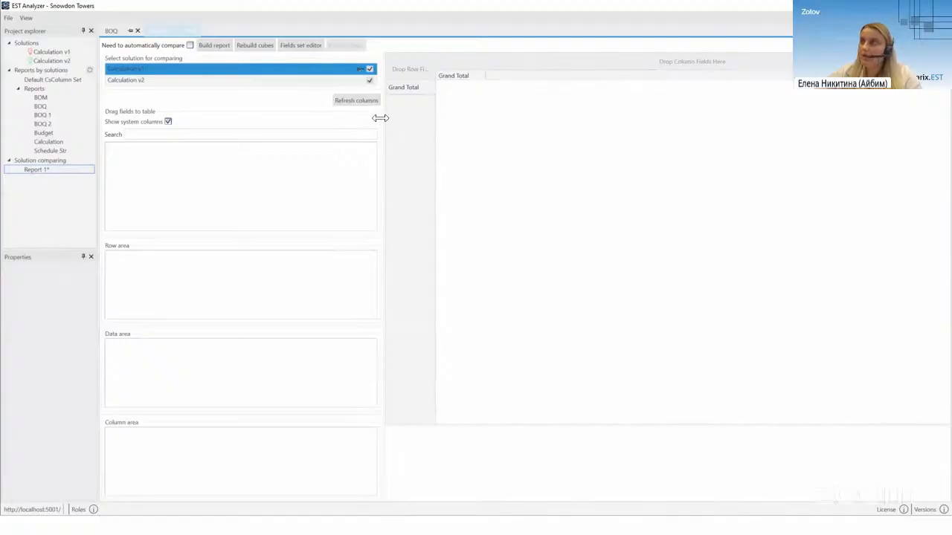
Refresh the comparison report's columns and place the Original solution field, found by searching for "sol", in the column area
left_click_drag(380, 118, 311, 108)
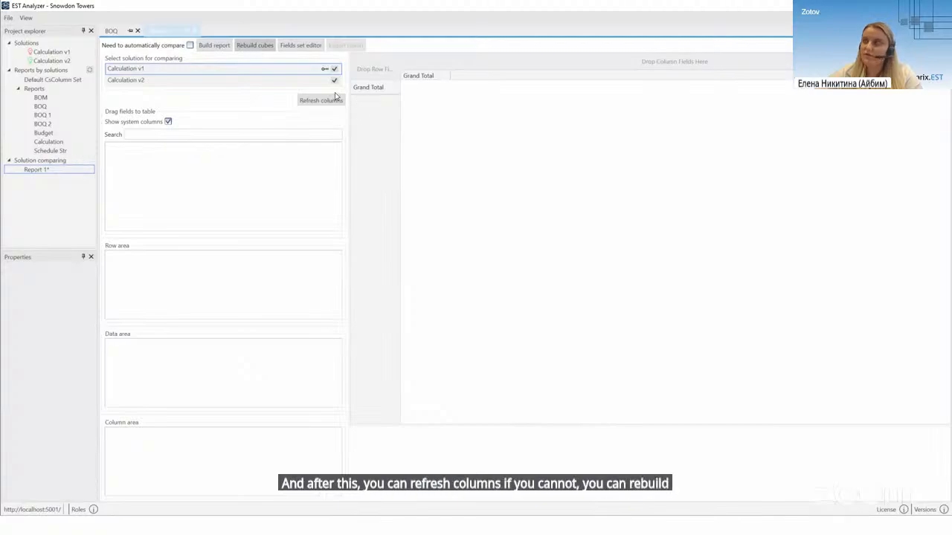
left_click(316, 104)
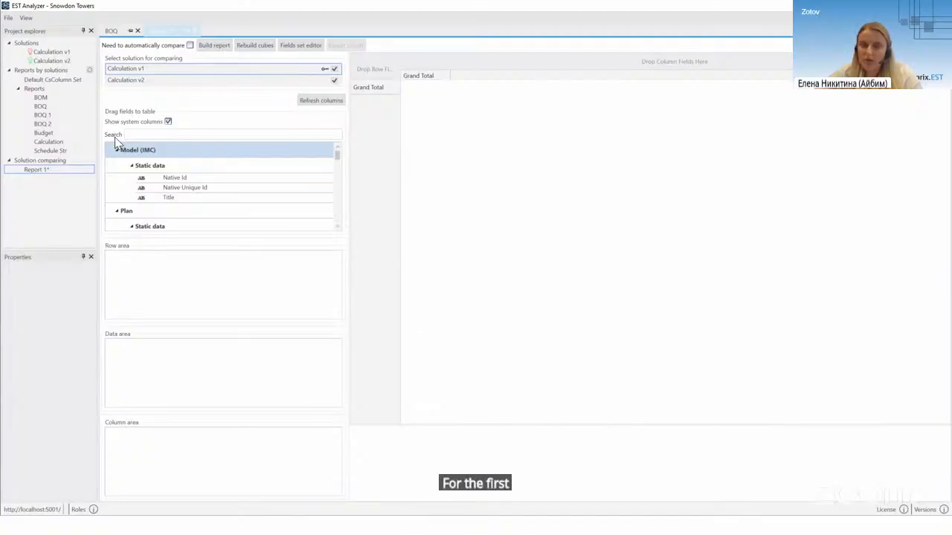
double_click(289, 167)
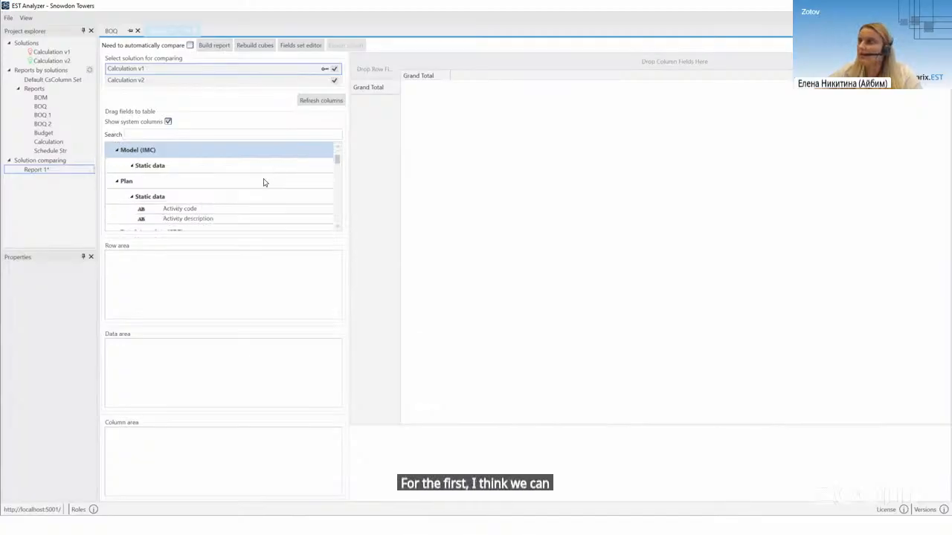
scroll(264, 191, "down", 1)
scroll(264, 194, "down", 4)
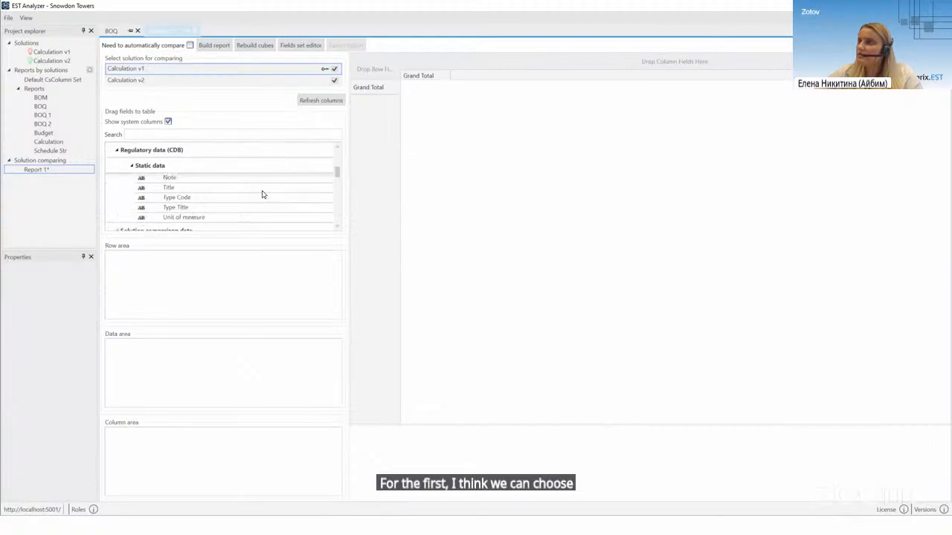
scroll(249, 210, "up", 1)
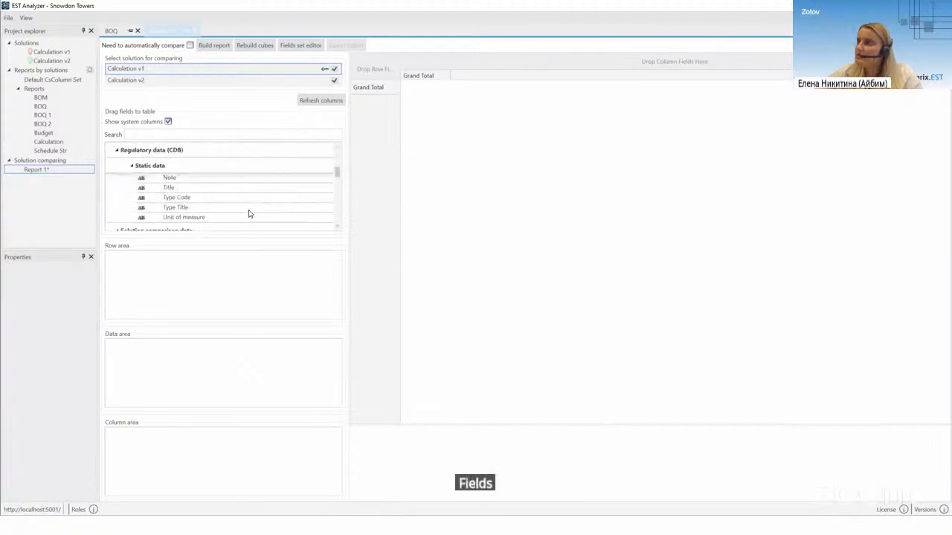
scroll(247, 211, "up", 4)
left_click(168, 134)
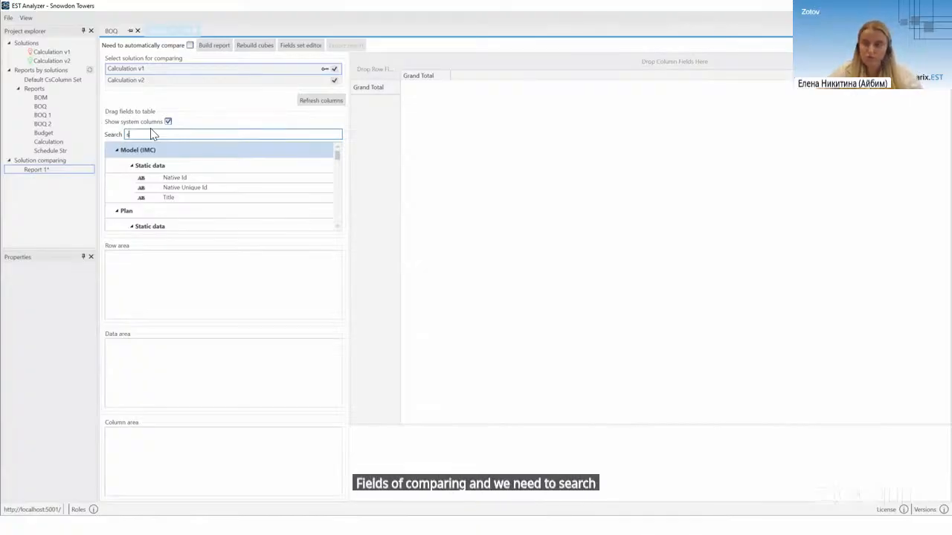
type("sol")
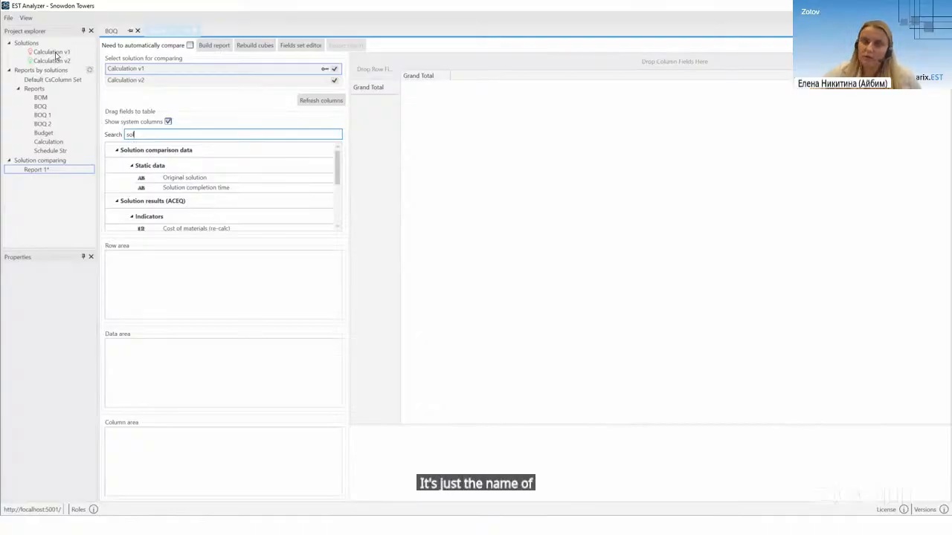
left_click(195, 179)
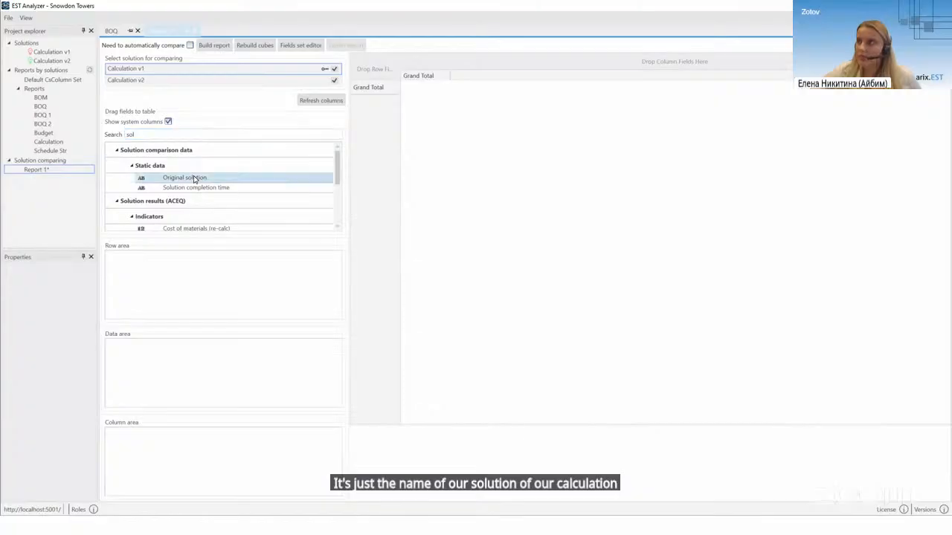
left_click_drag(194, 179, 159, 455)
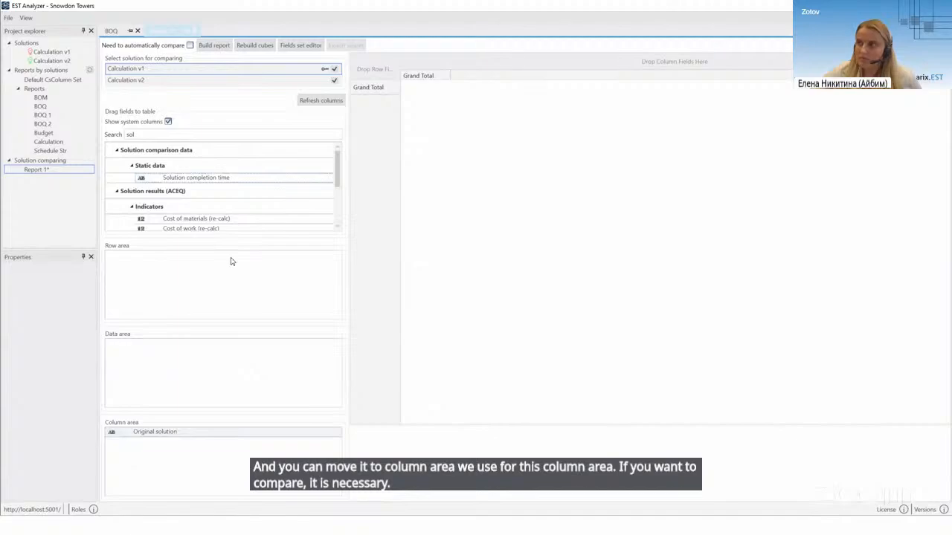
Search the available fields for "qua" and place the Quantity field in the comparison report's data area
left_click(168, 136)
double_click(168, 136)
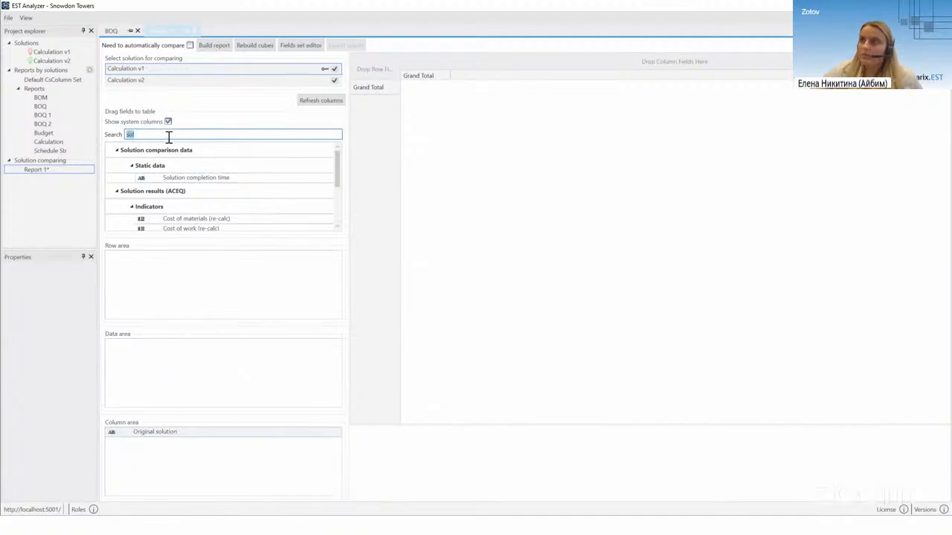
key("BackSpace")
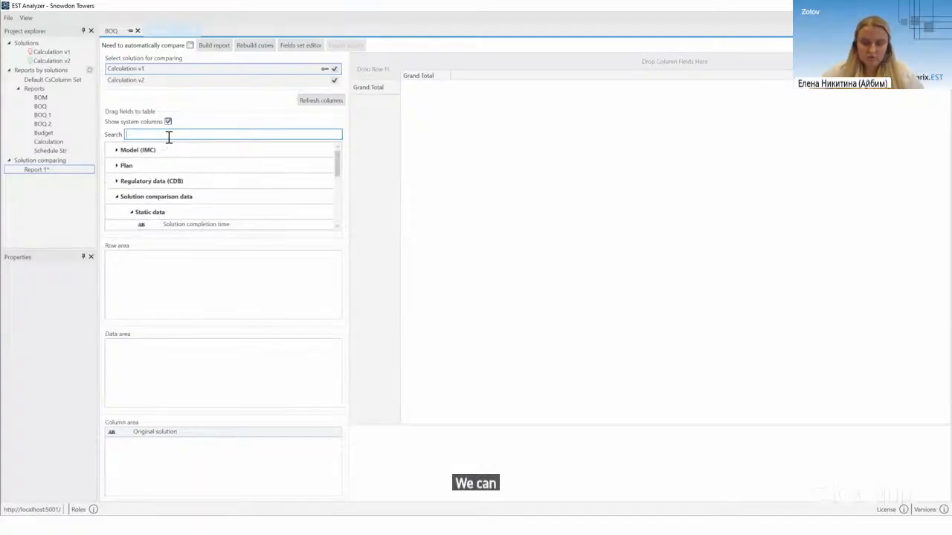
type("q")
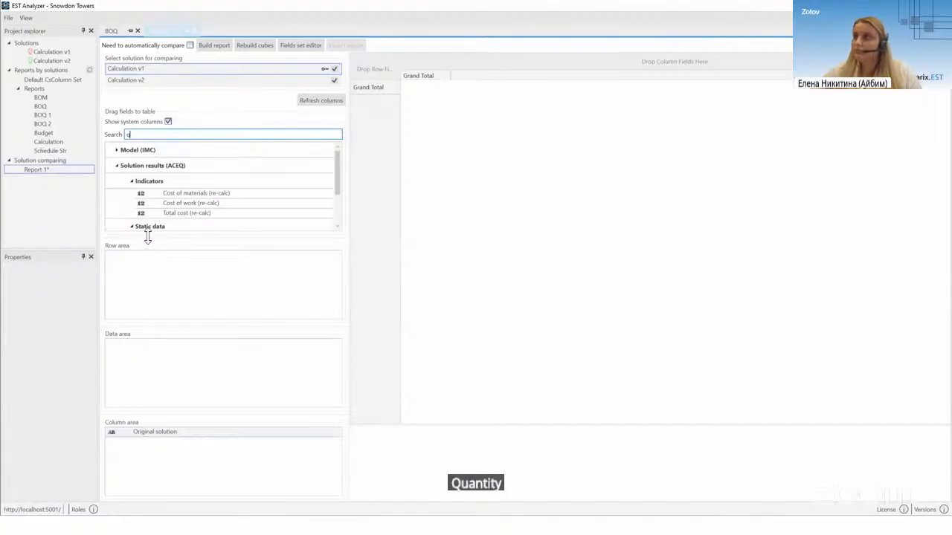
mouse_move(147, 238)
left_mouse_down()
mouse_move(151, 272)
mouse_move(149, 255)
left_mouse_up()
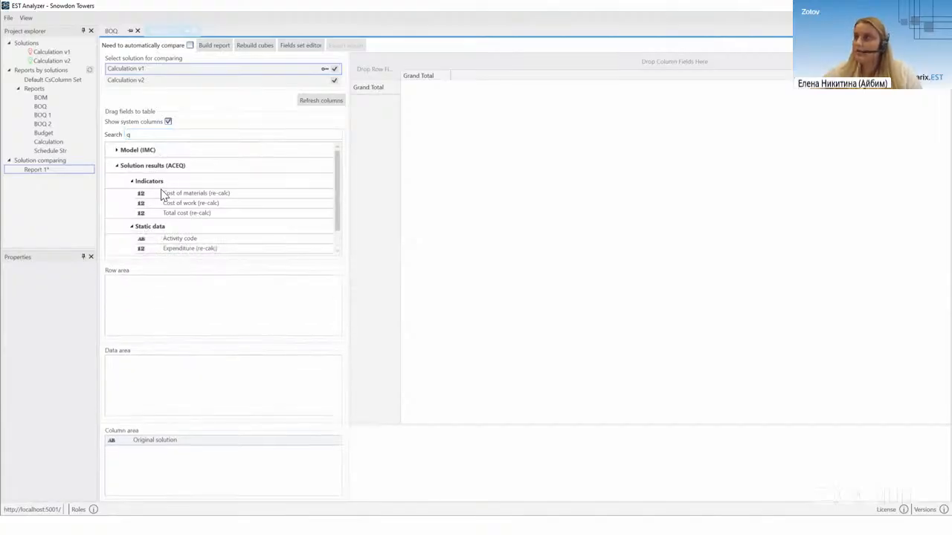
scroll(158, 193, "down", 1)
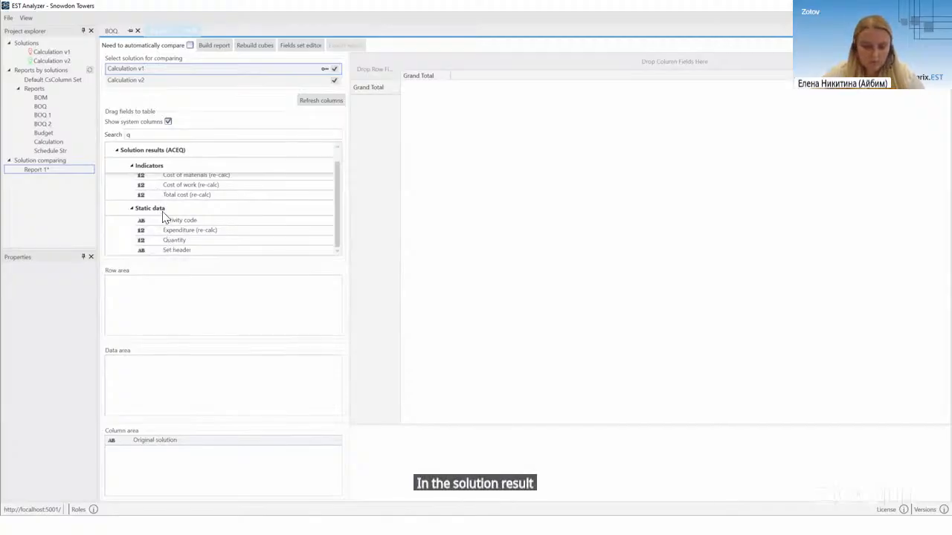
left_click(151, 134)
type("ua")
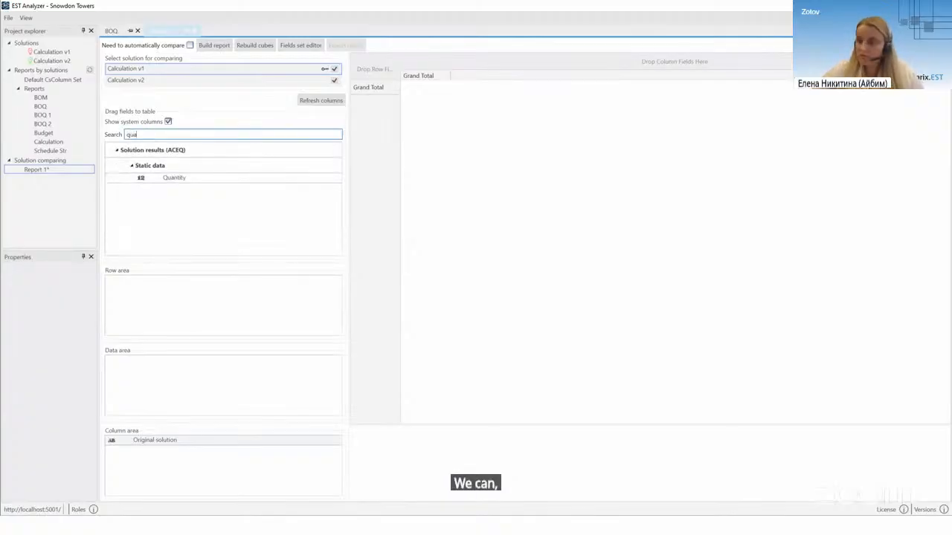
left_click_drag(175, 180, 150, 370)
Search the fields for "cost" and add Cost of materials (re-calc), Cost of work (re-calc) and Total cost (re-calc) to the data area
double_click(183, 134)
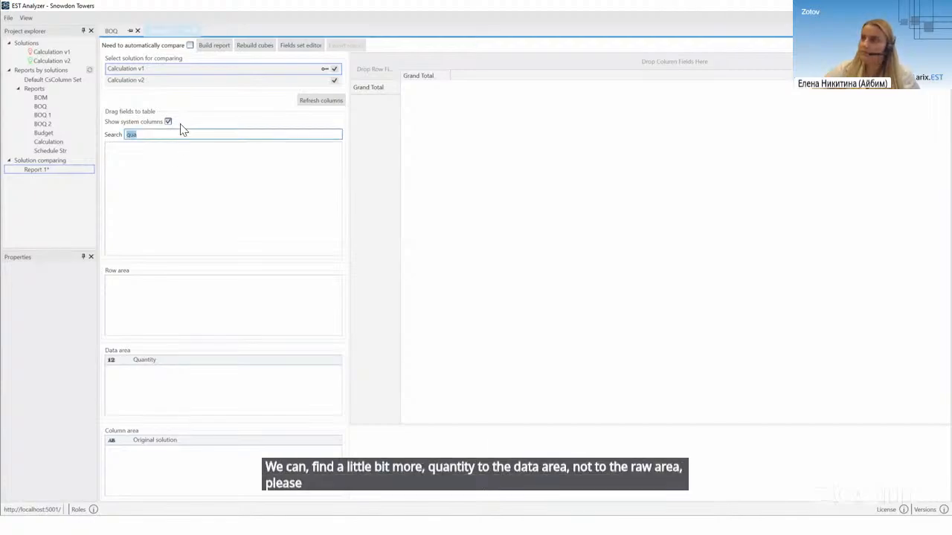
key("BackSpace")
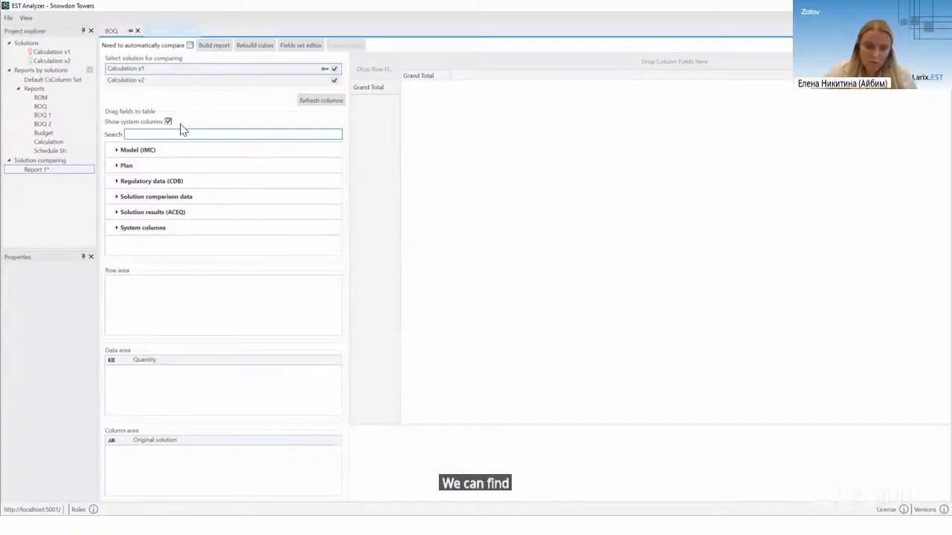
type("cost")
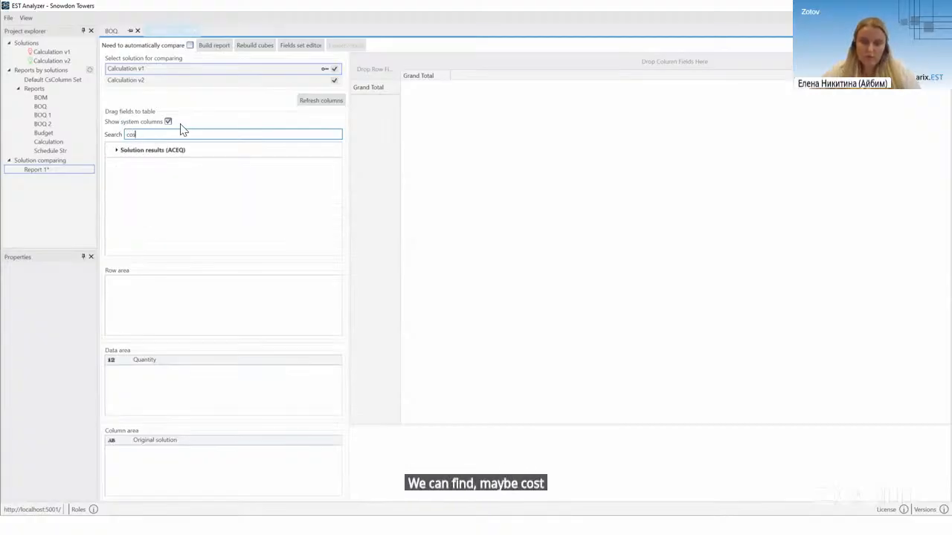
double_click(137, 152)
double_click(153, 168)
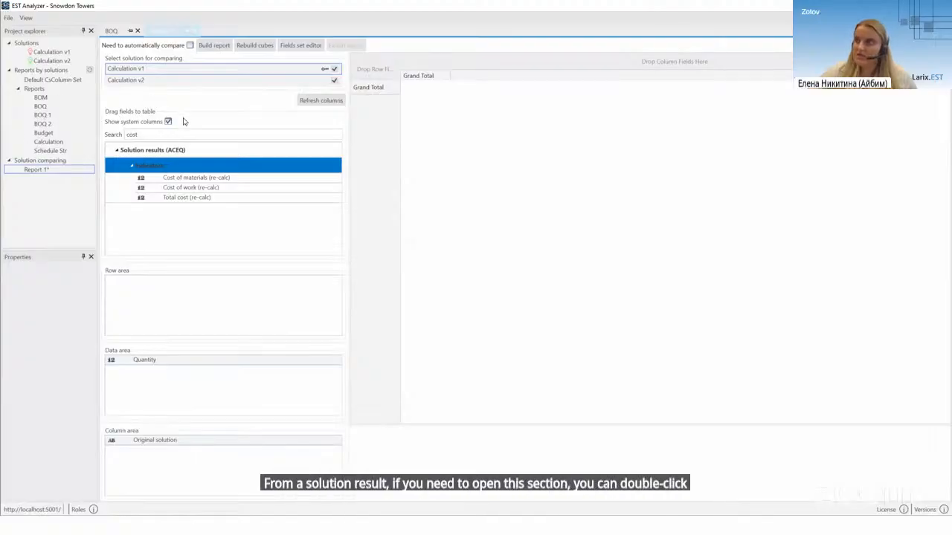
left_click(191, 179)
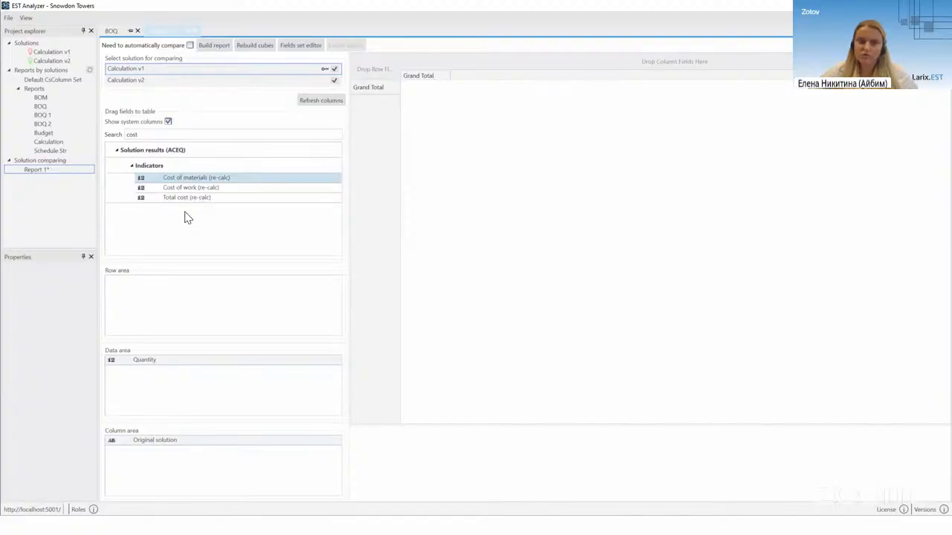
left_click(173, 187, "shift")
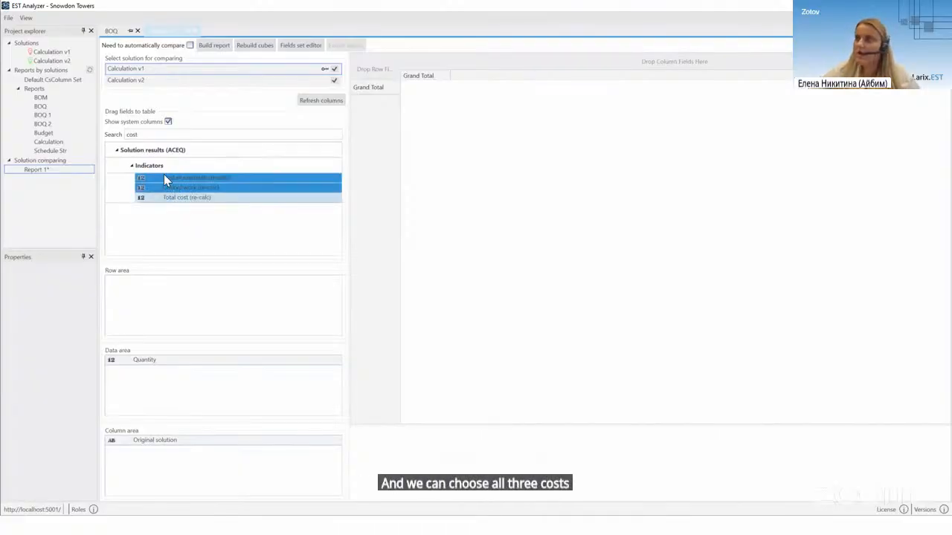
left_click_drag(164, 174, 143, 372)
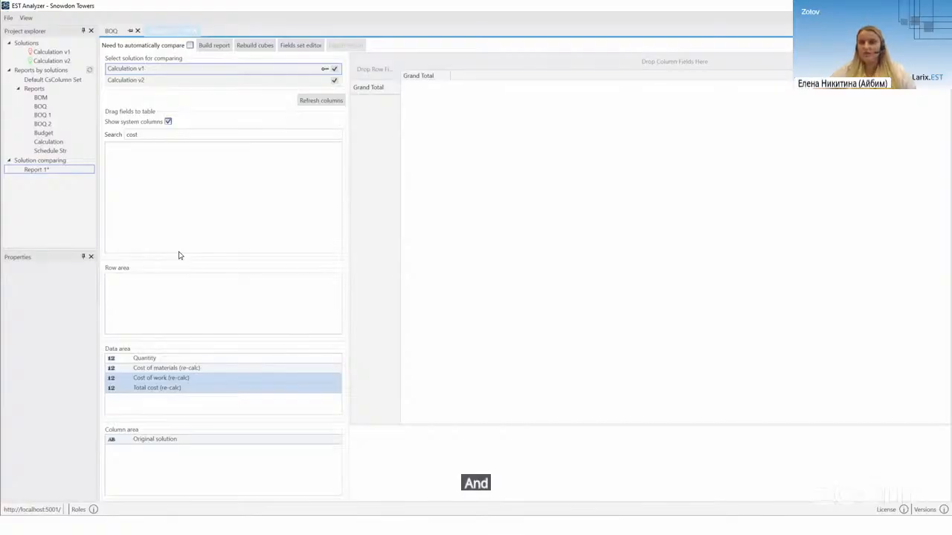
Clear the field search and place the system columns Уровень_1, Уровень_2 and Уровень_3 in the row area
double_click(141, 137)
key("BackSpace")
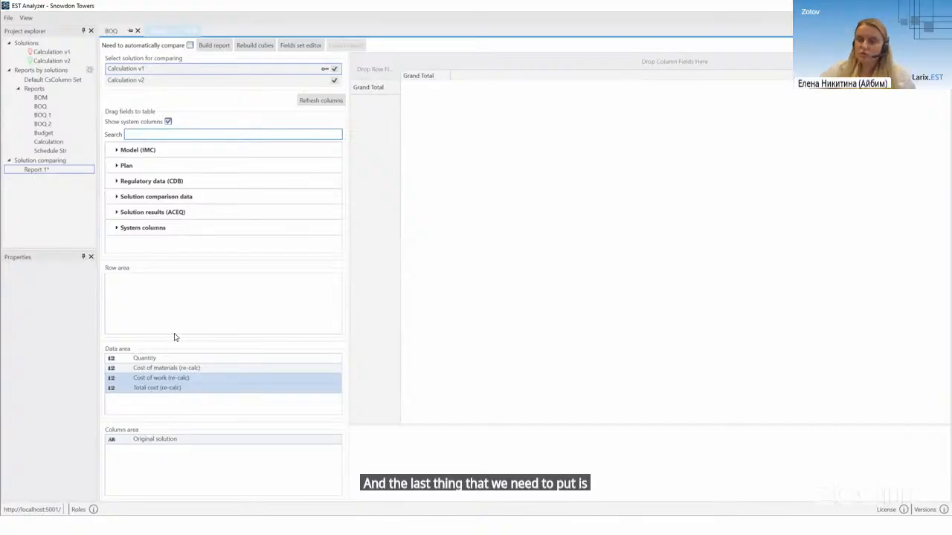
double_click(133, 230)
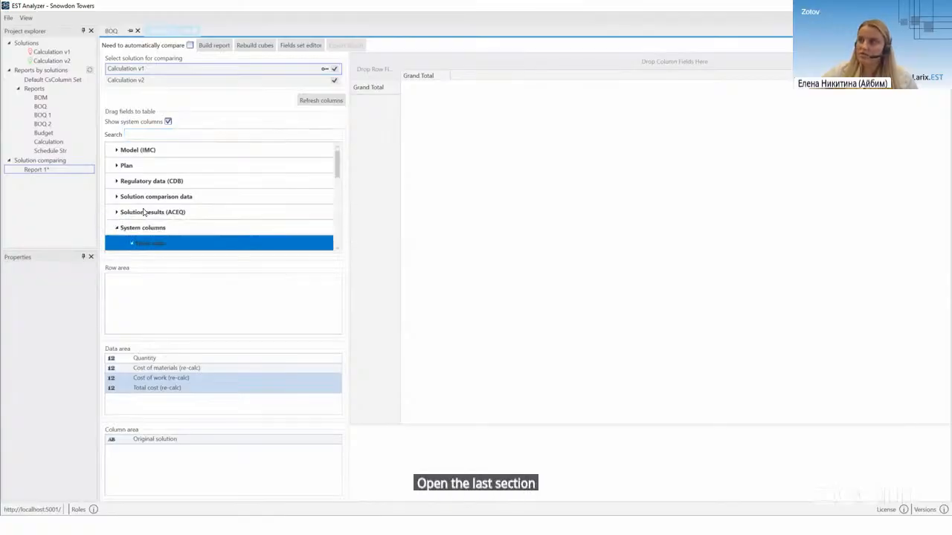
scroll(144, 214, "down", 1)
scroll(280, 219, "down", 1)
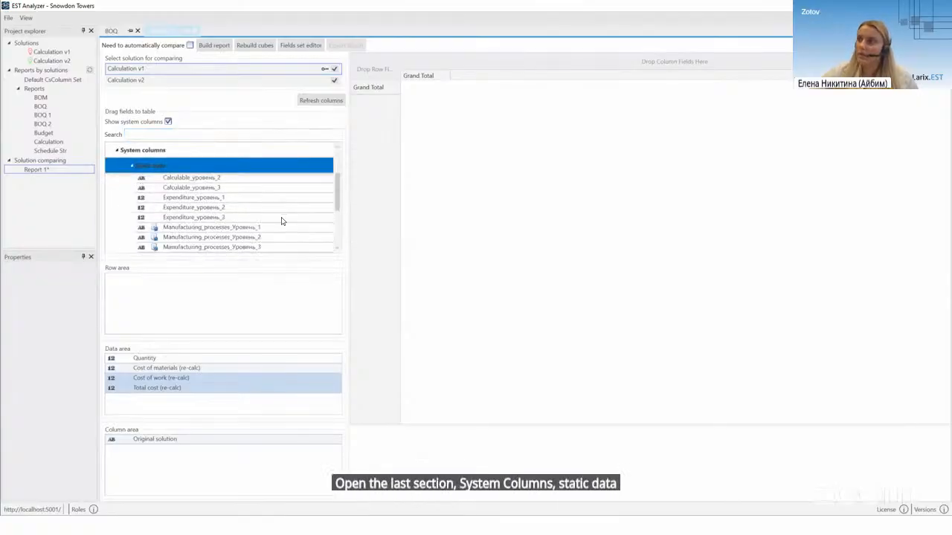
scroll(282, 221, "down", 1)
scroll(282, 221, "down", 1)
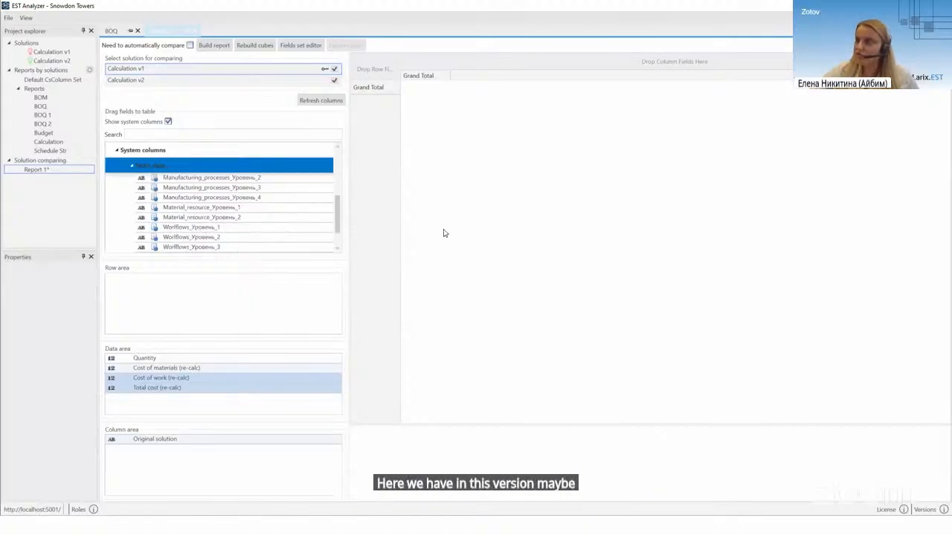
scroll(272, 219, "down", 1)
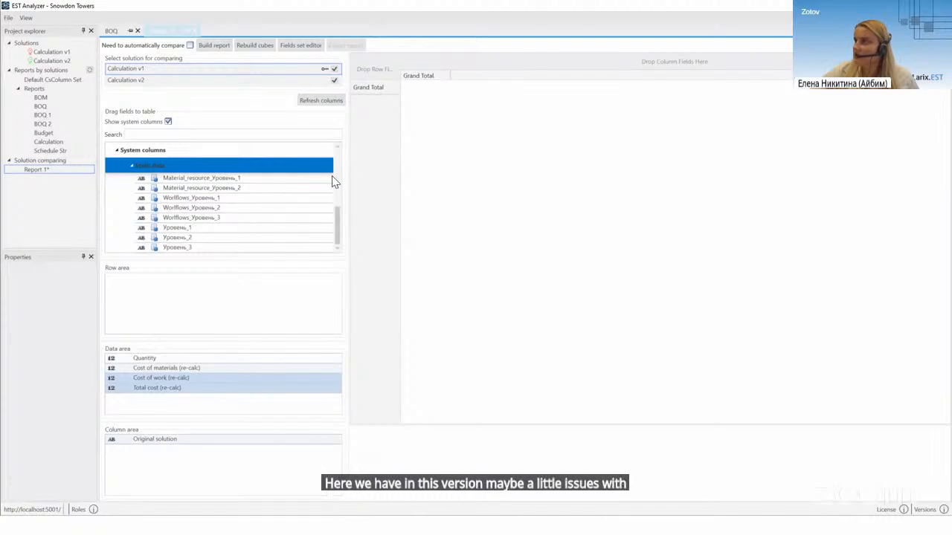
left_click(214, 228)
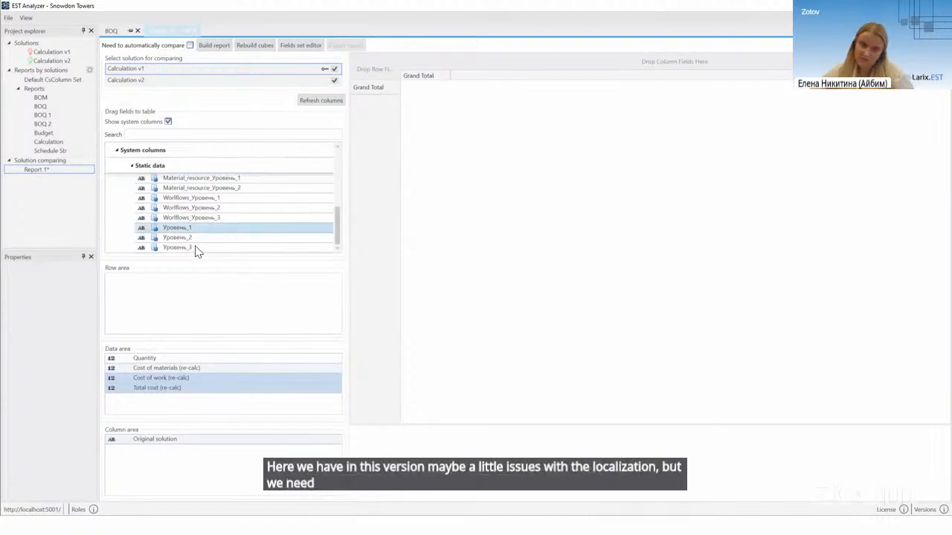
left_click(185, 248, "shift")
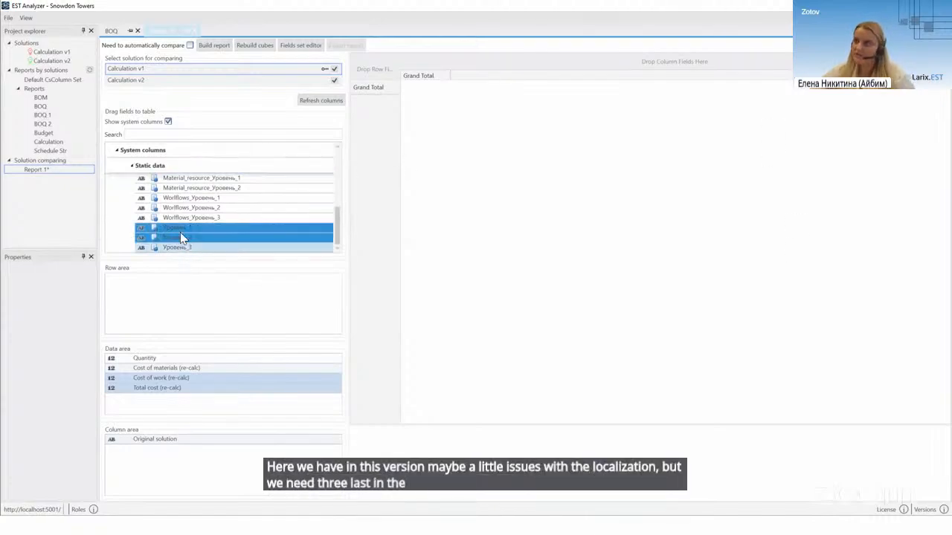
left_click_drag(179, 231, 248, 277)
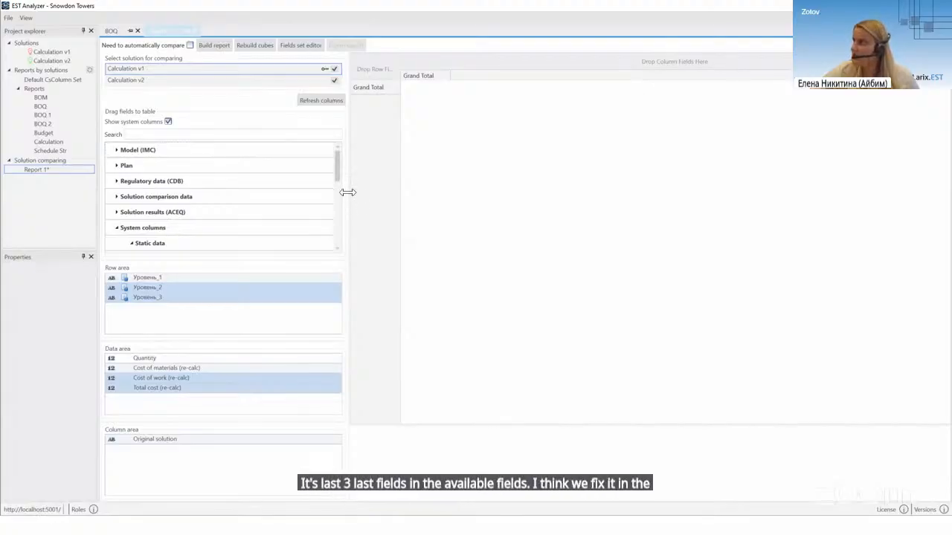
Turn on automatic comparison for the solution comparing report and save it
left_click_drag(347, 192, 330, 192)
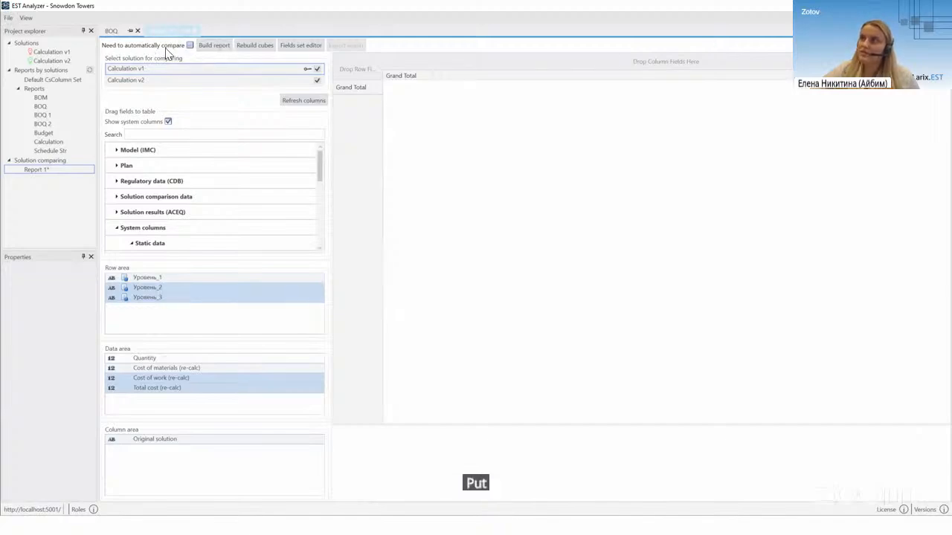
left_click(190, 46)
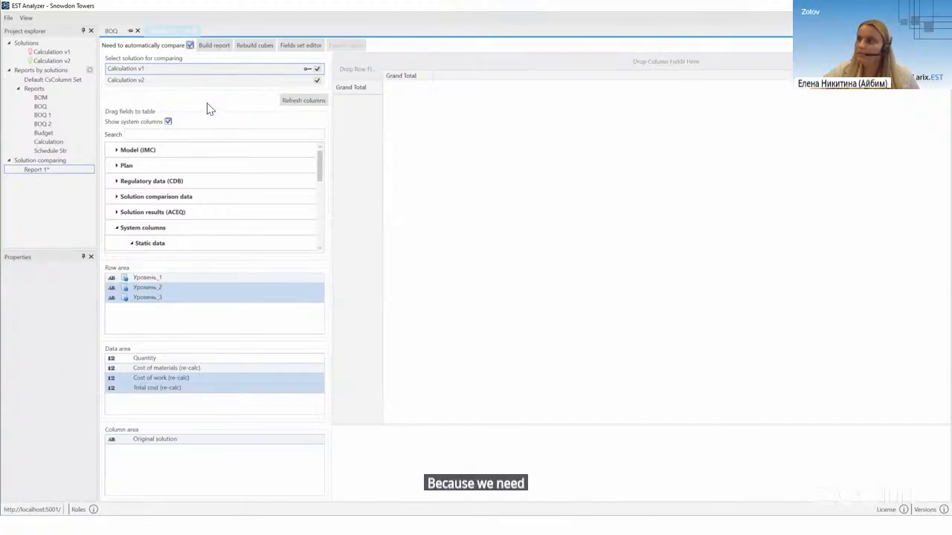
left_click(9, 19)
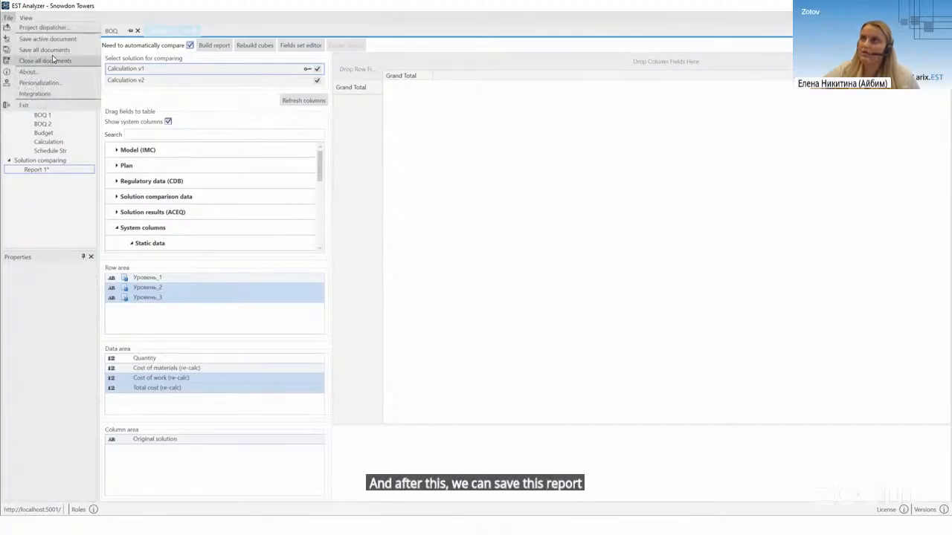
left_click(39, 39)
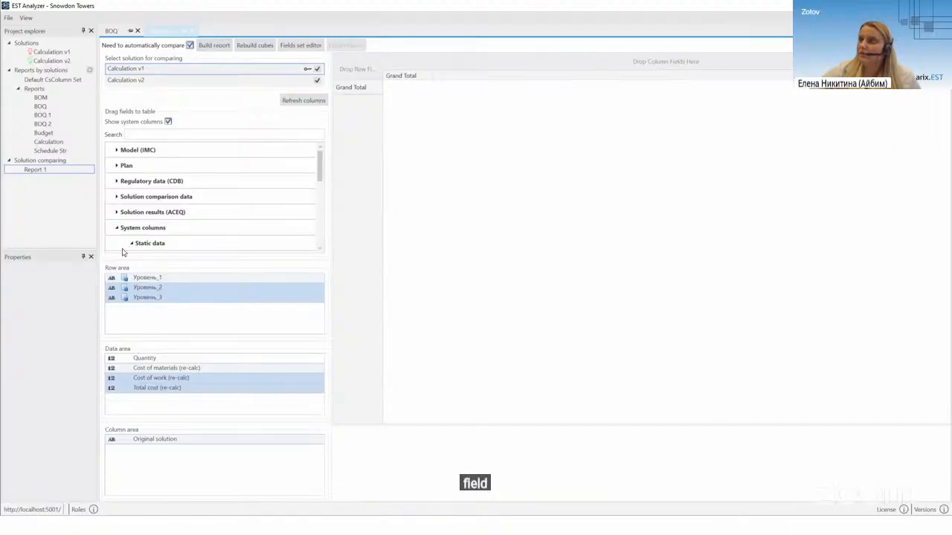
Build the comparison report and enlarge its table by collapsing the field settings and the area below it
left_click(214, 45)
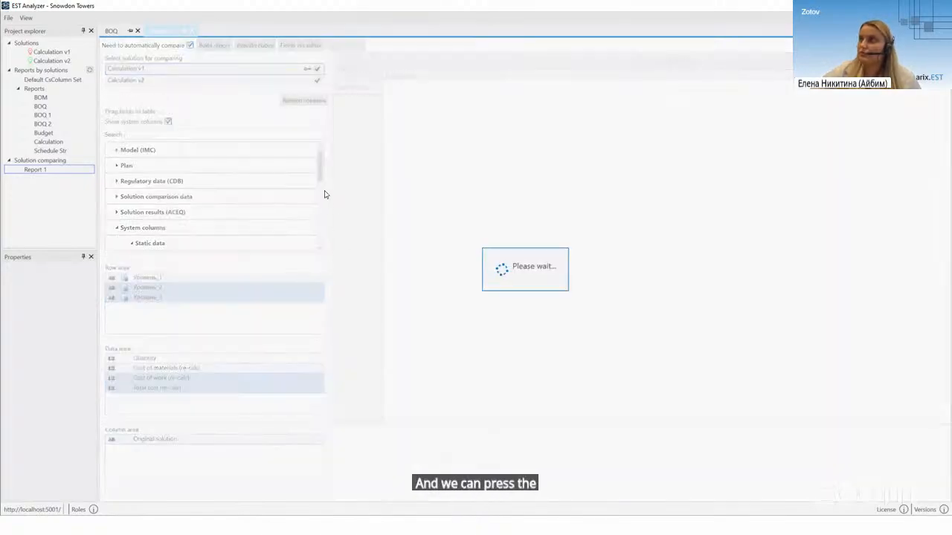
left_click_drag(330, 208, 105, 212)
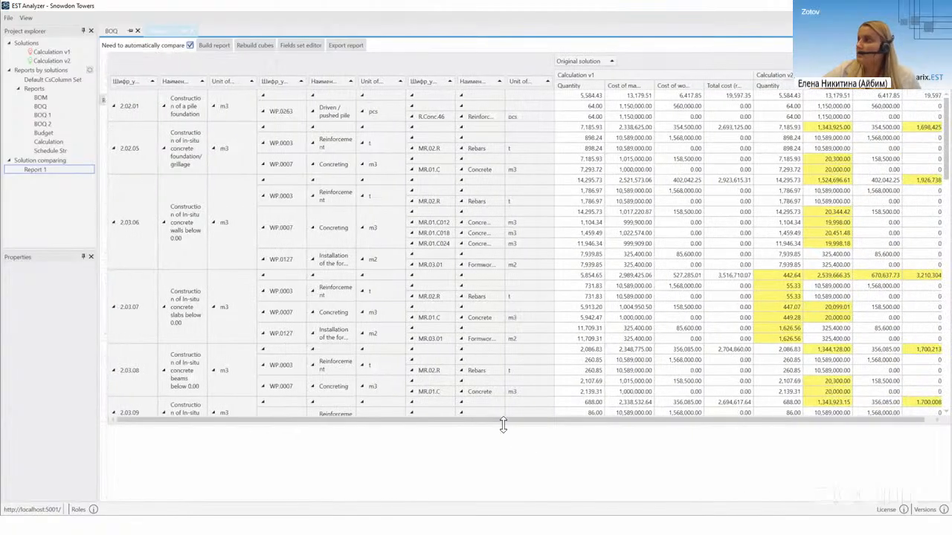
left_click_drag(503, 426, 508, 490)
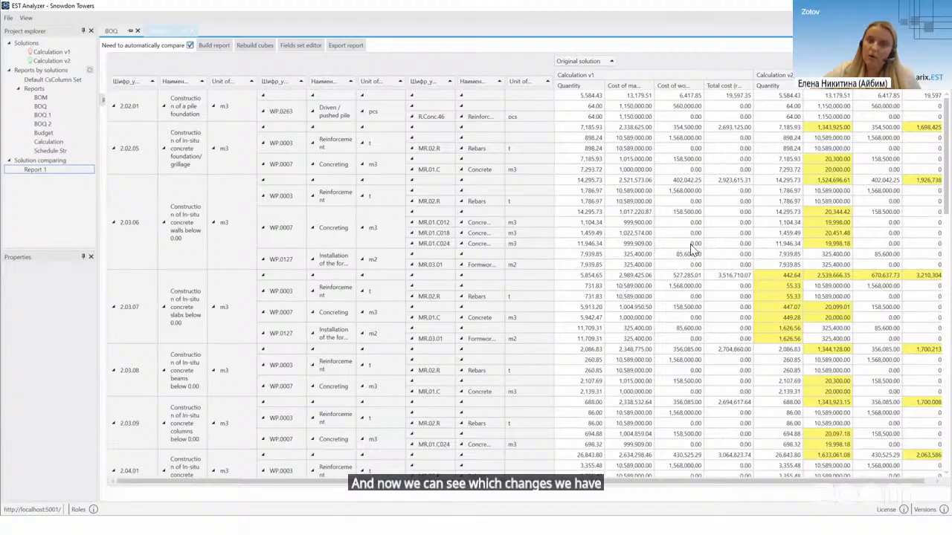
Examine the whole comparison table for quantity and cost differences between Calculation v1 and Calculation v2
scroll(793, 305, "down", 15)
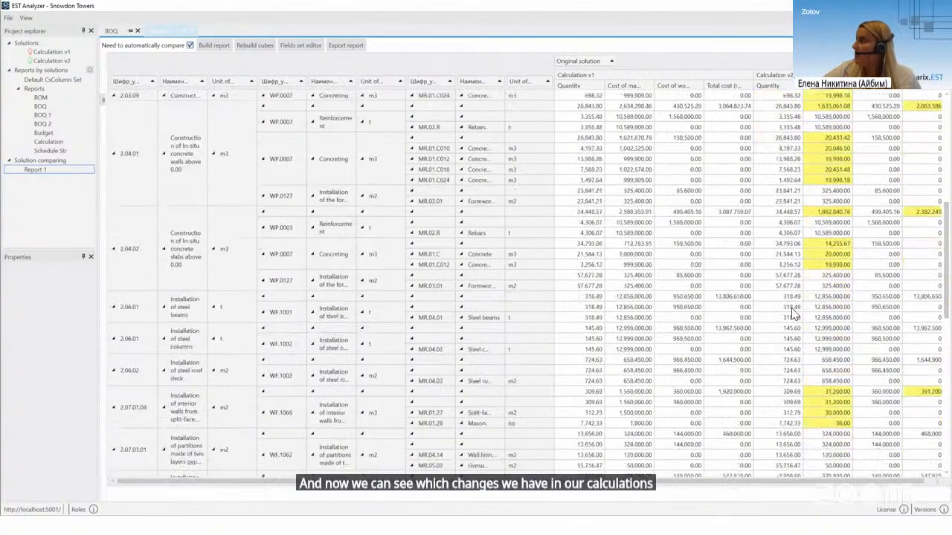
scroll(792, 318, "down", 8)
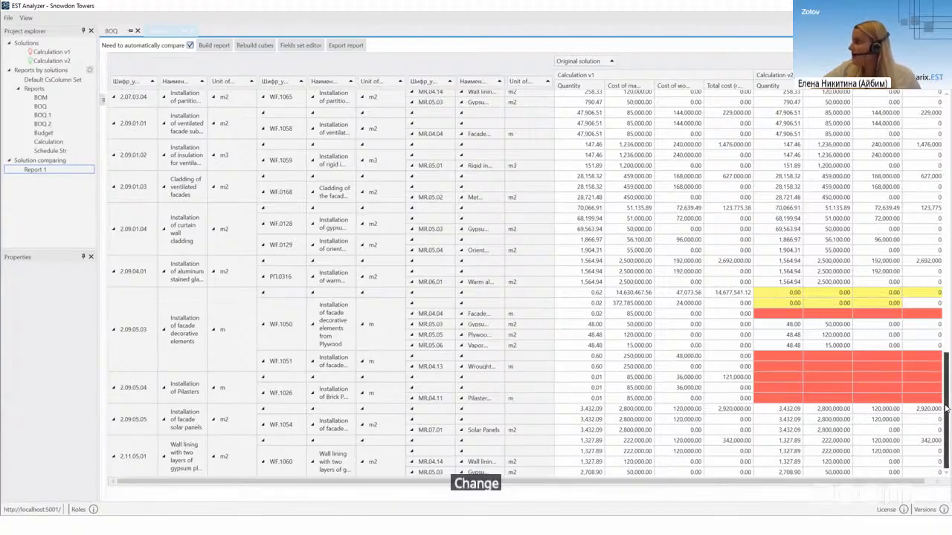
scroll(946, 366, "up", 10)
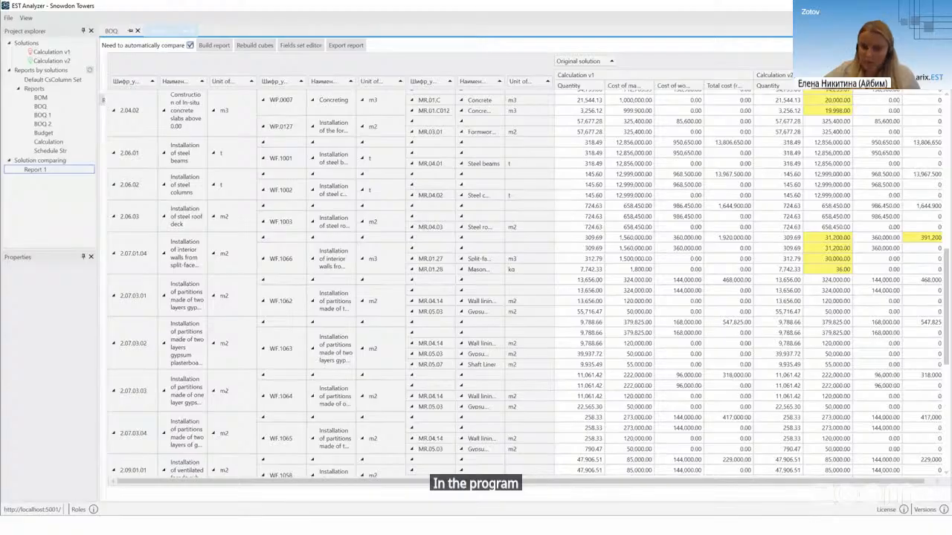
left_click(28, 525)
left_click(30, 527)
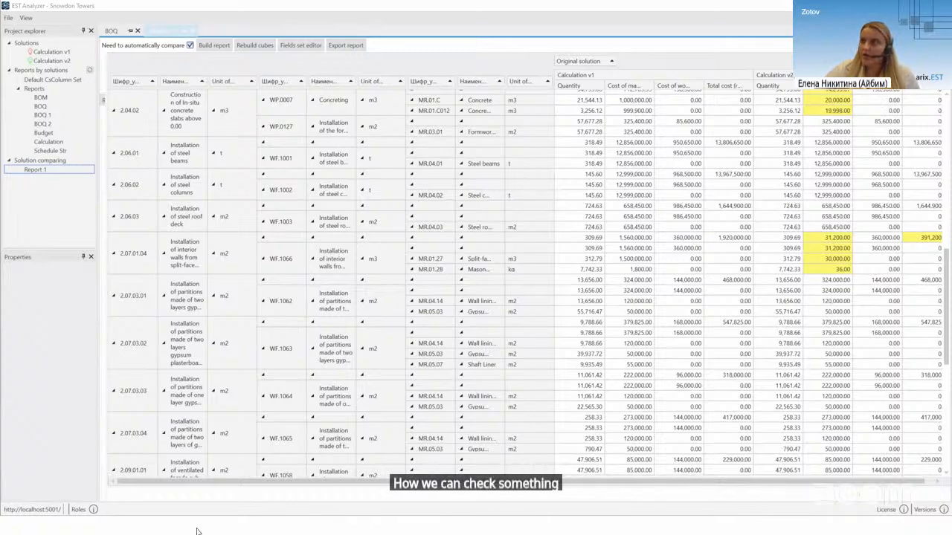
Open the BOQ report and narrow its field settings to give the table more width
double_click(41, 108)
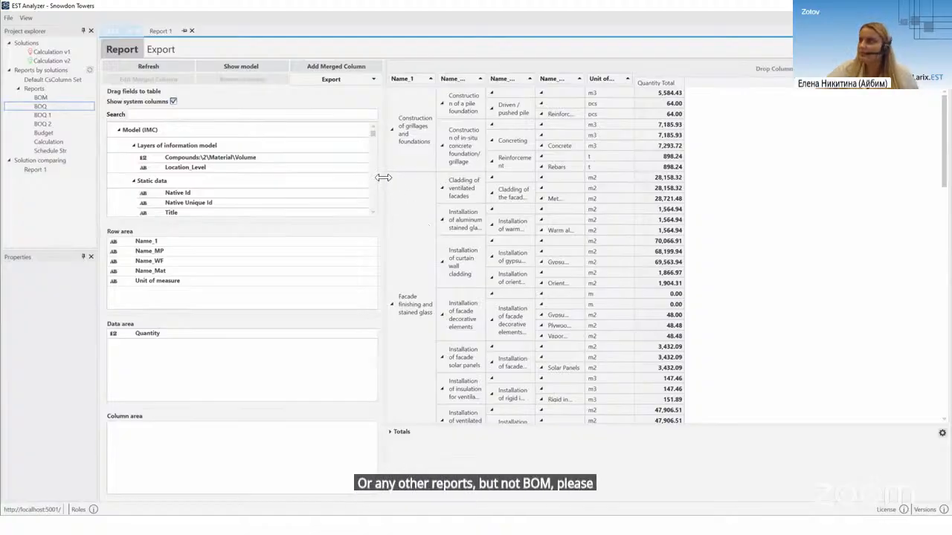
left_click_drag(383, 177, 291, 177)
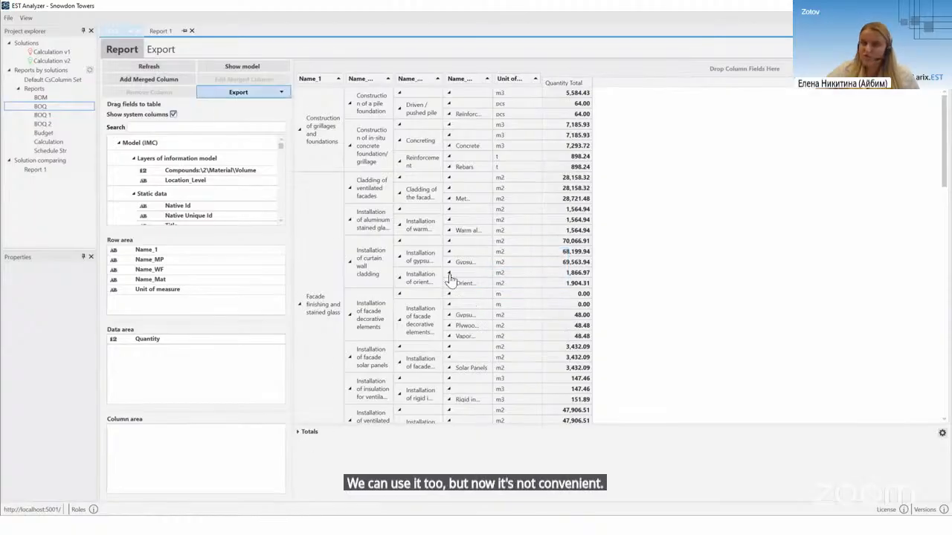
left_click_drag(298, 170, 270, 168)
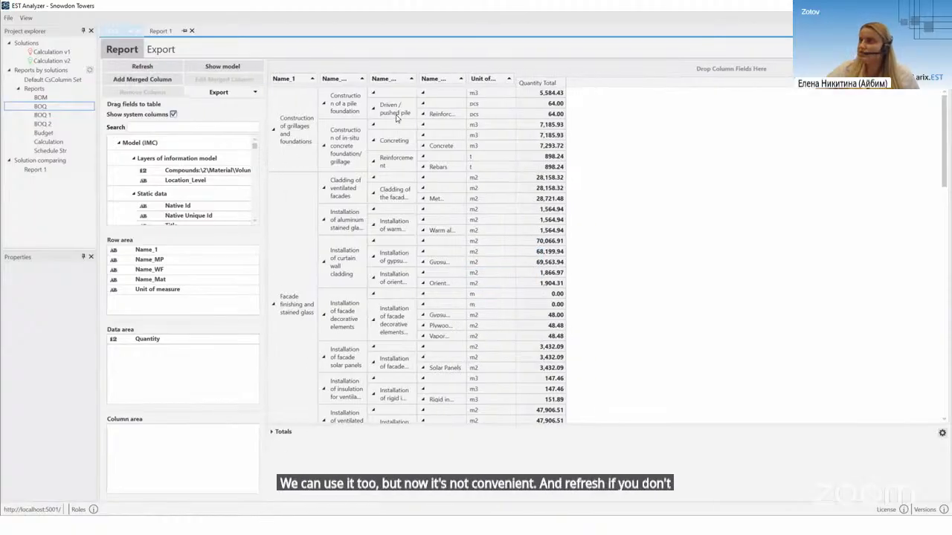
Highlight the elements behind the m3 quantity of the pile foundation in the 3D model and limit the element list to them
right_click(527, 94)
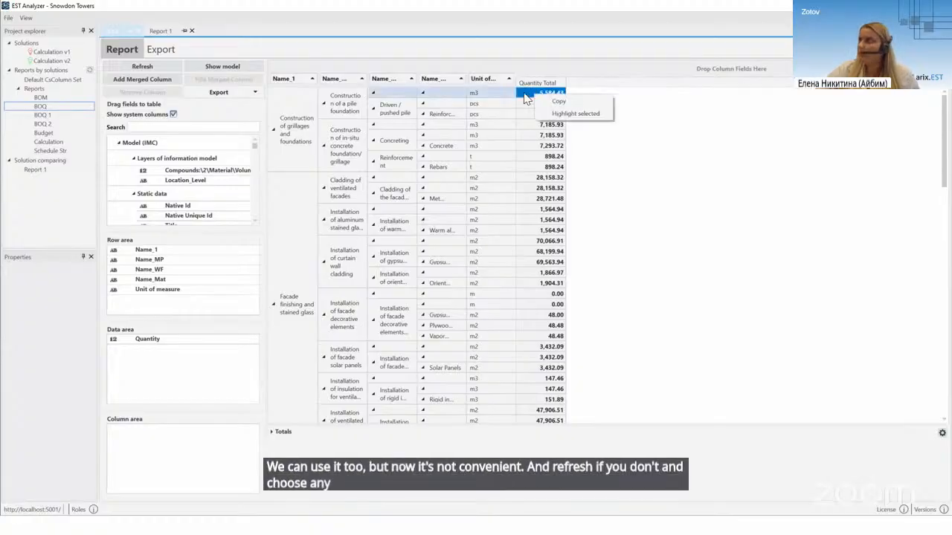
right_click(522, 95)
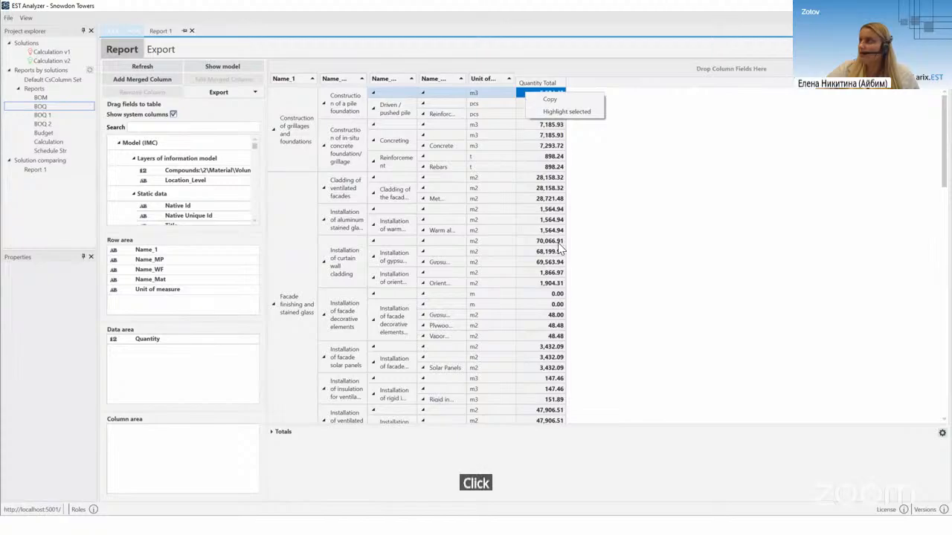
right_click(541, 273)
right_click(542, 97)
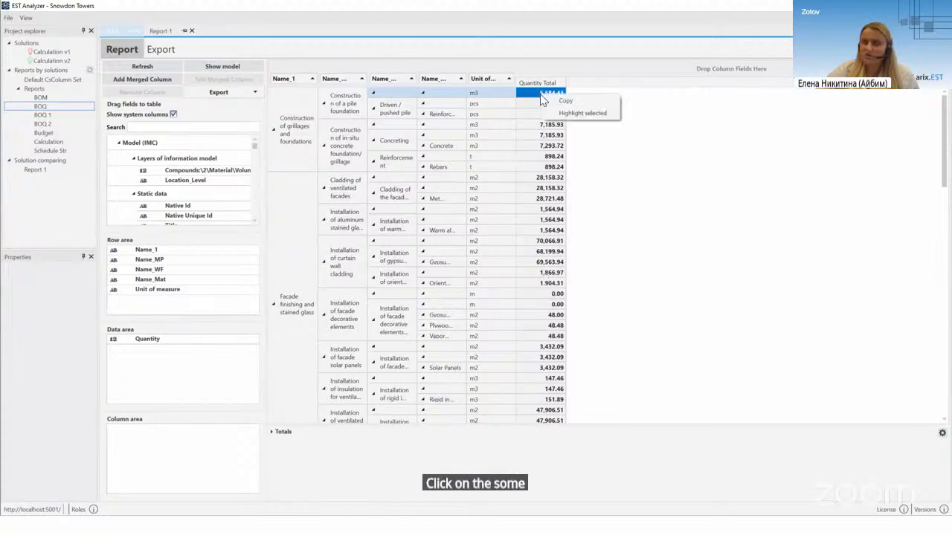
left_click(583, 114)
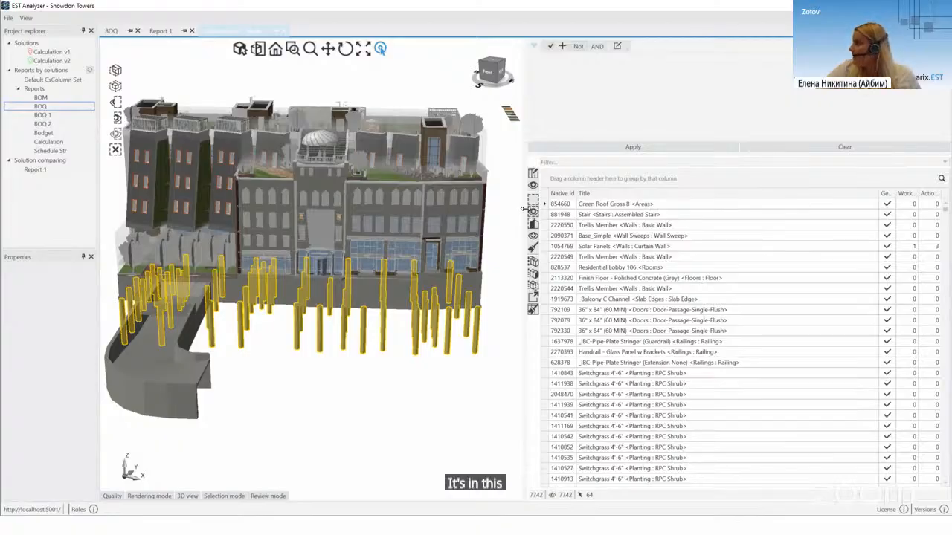
left_click_drag(524, 209, 513, 209)
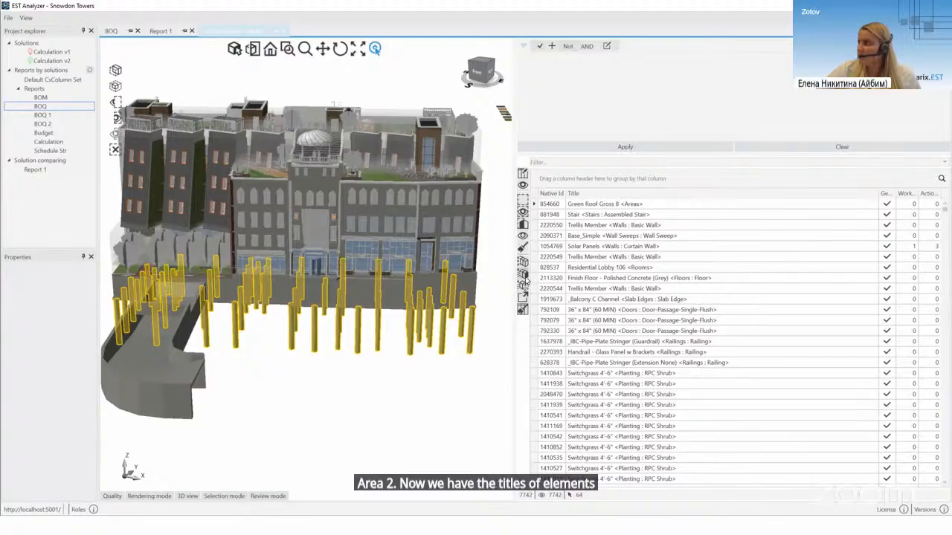
left_click(523, 275)
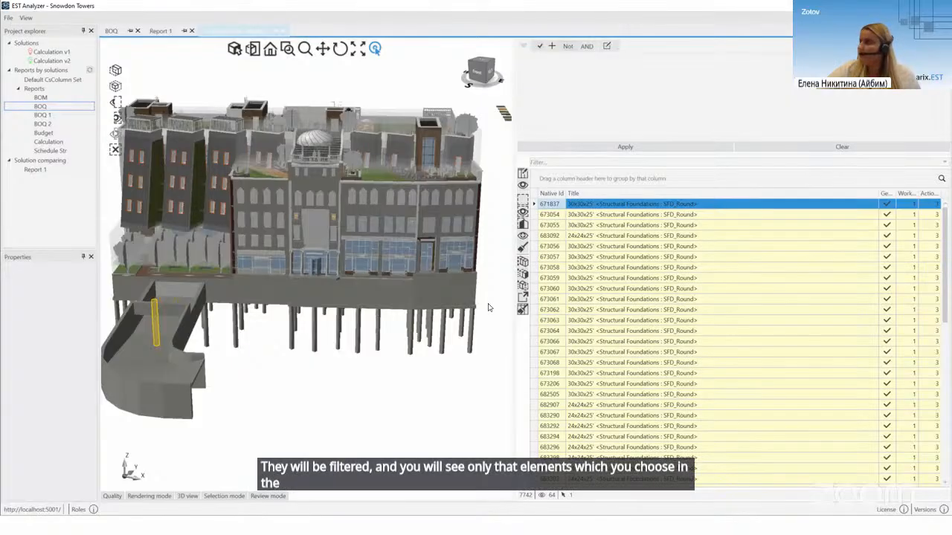
Select individual piles from the filtered element list and show the properties of the 30x30x25' pile with native ID 673057
left_click(580, 235)
right_click(580, 258)
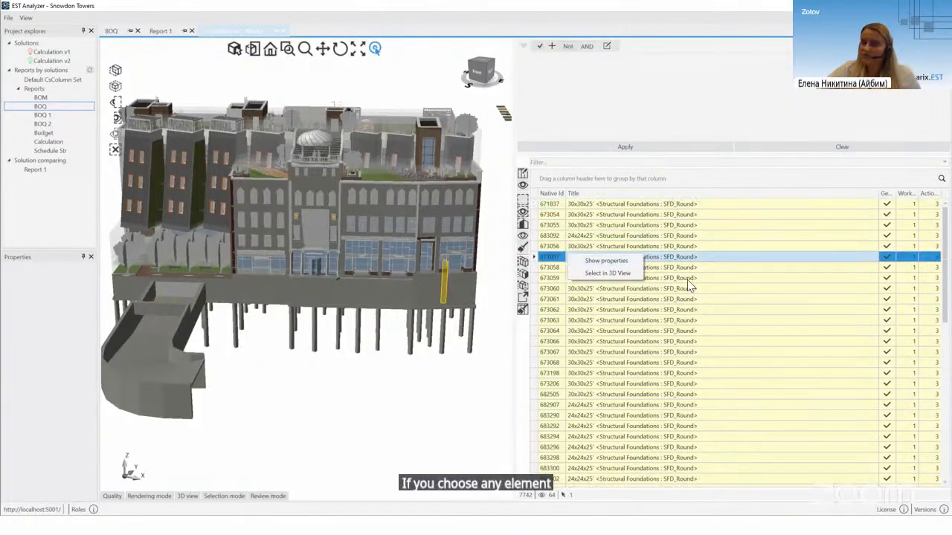
left_click(654, 229)
left_click(651, 225)
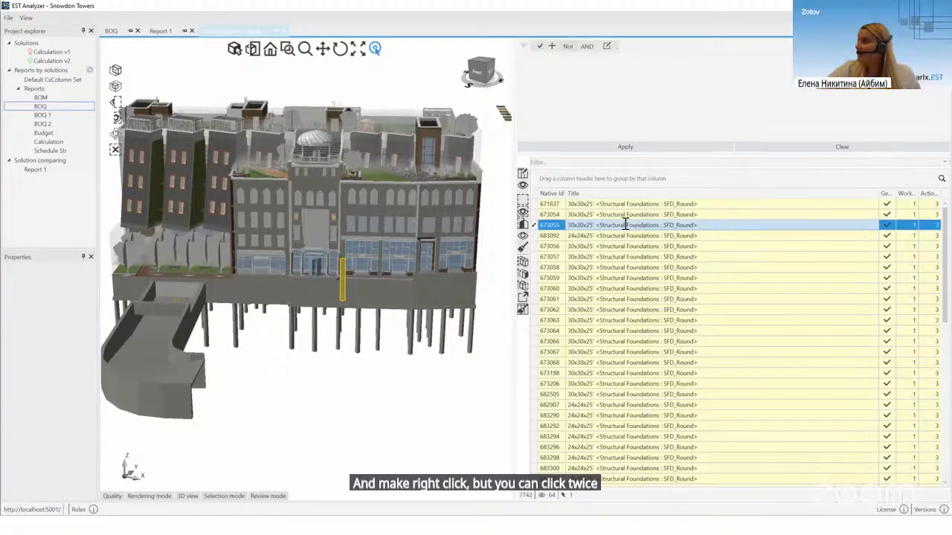
left_click_drag(626, 225, 677, 244)
left_click(678, 245)
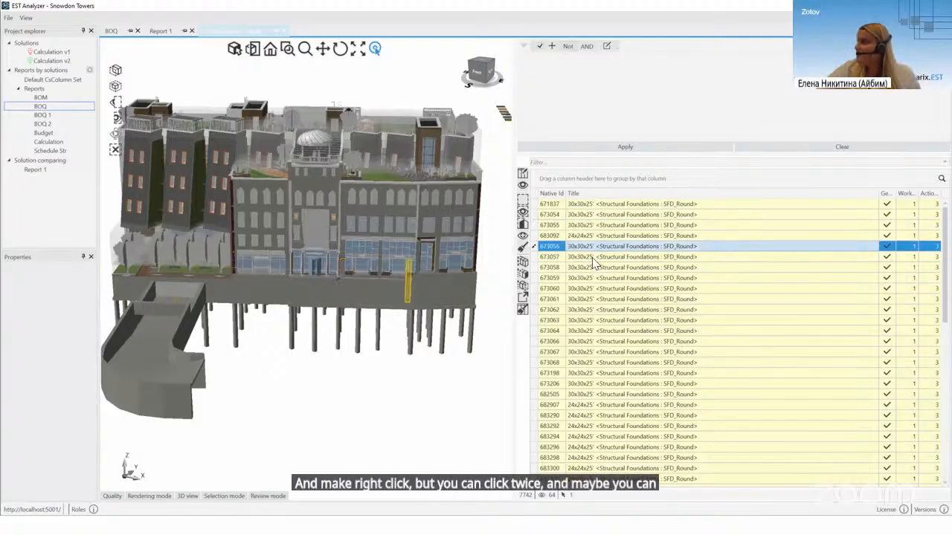
right_click(606, 258)
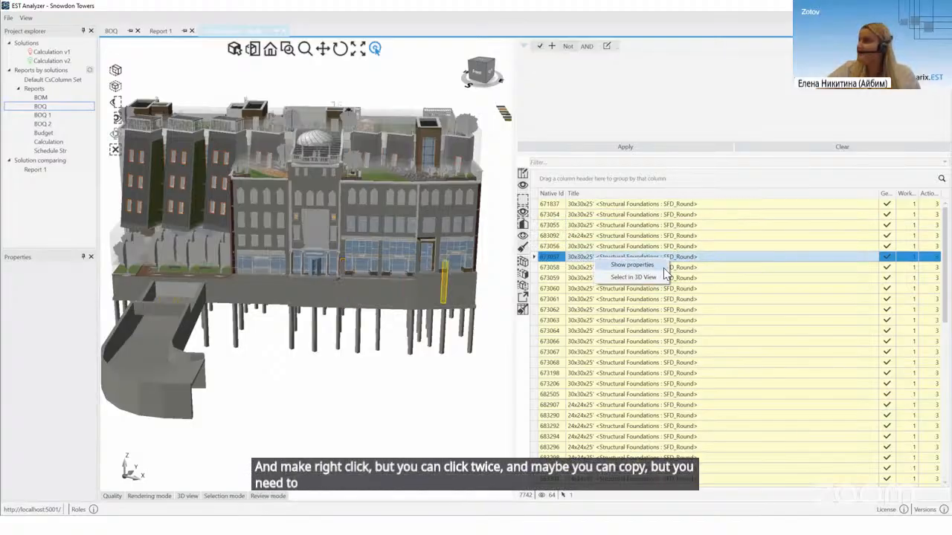
left_click(617, 266)
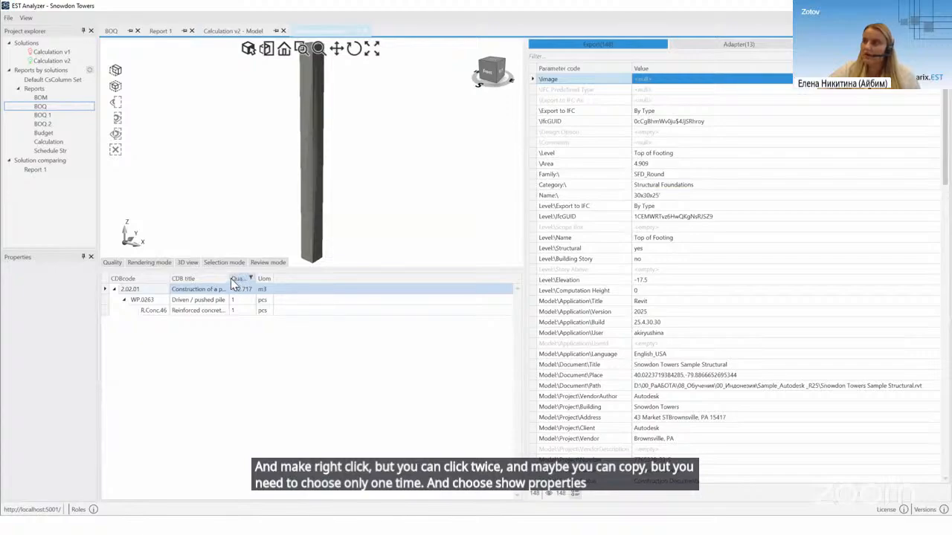
Widen the pile's CDB title column and its parameter table, and filter the parameters by "vol"
left_click_drag(229, 280, 346, 282)
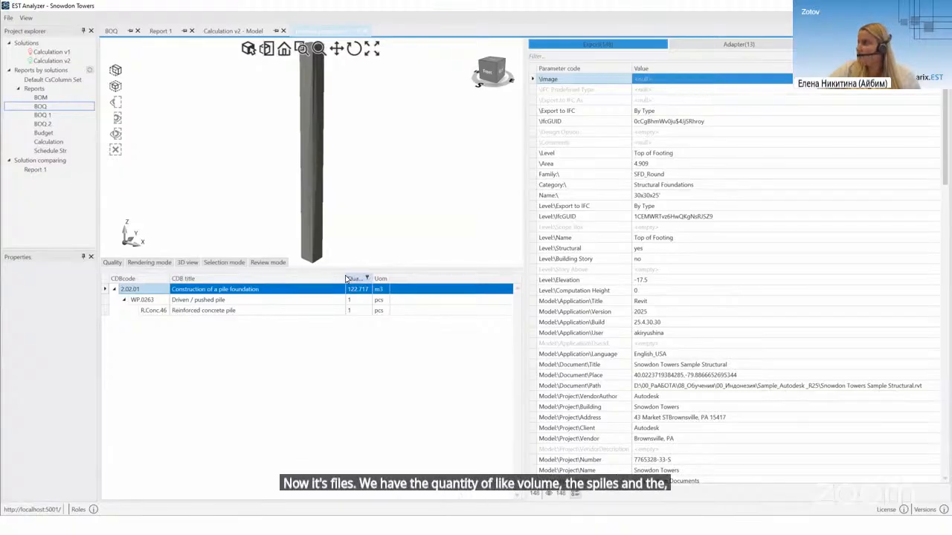
left_click_drag(346, 279, 321, 279)
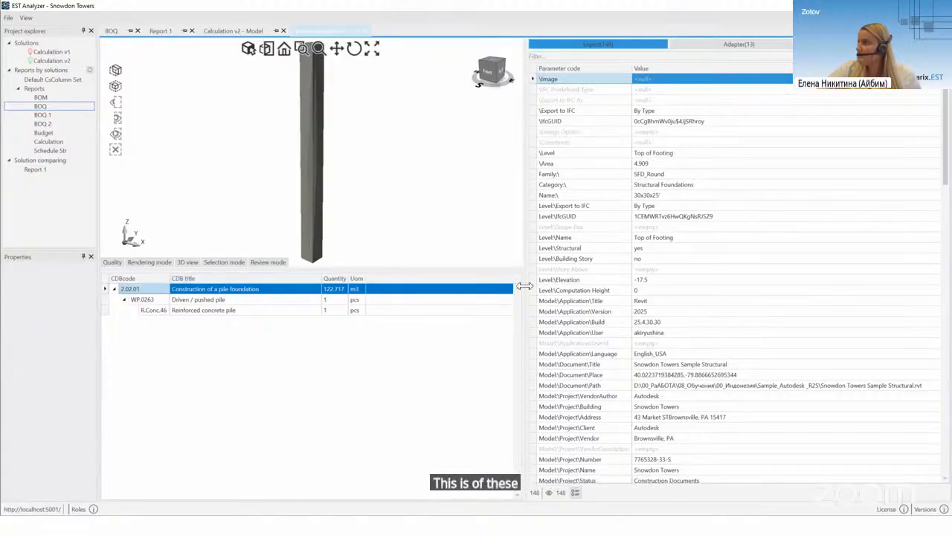
left_click_drag(522, 290, 476, 290)
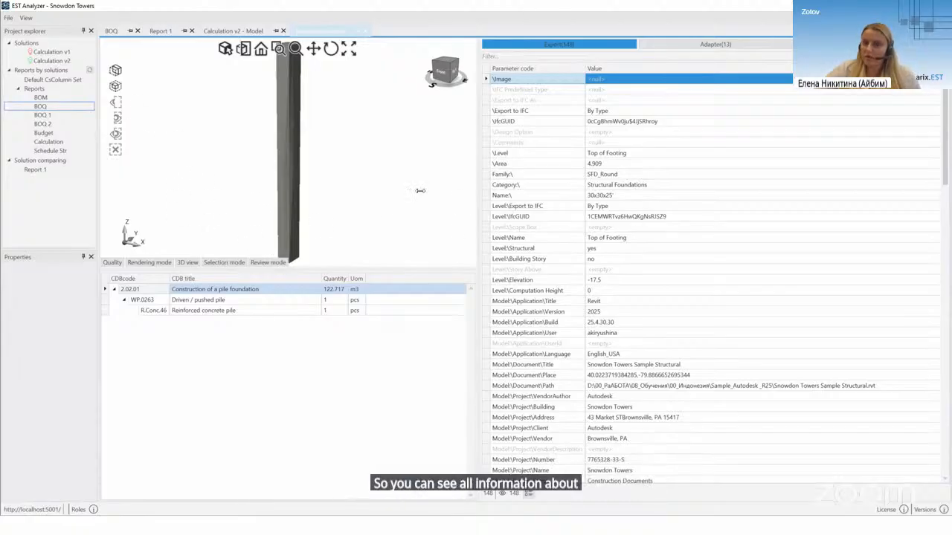
left_click(495, 57)
type("vol")
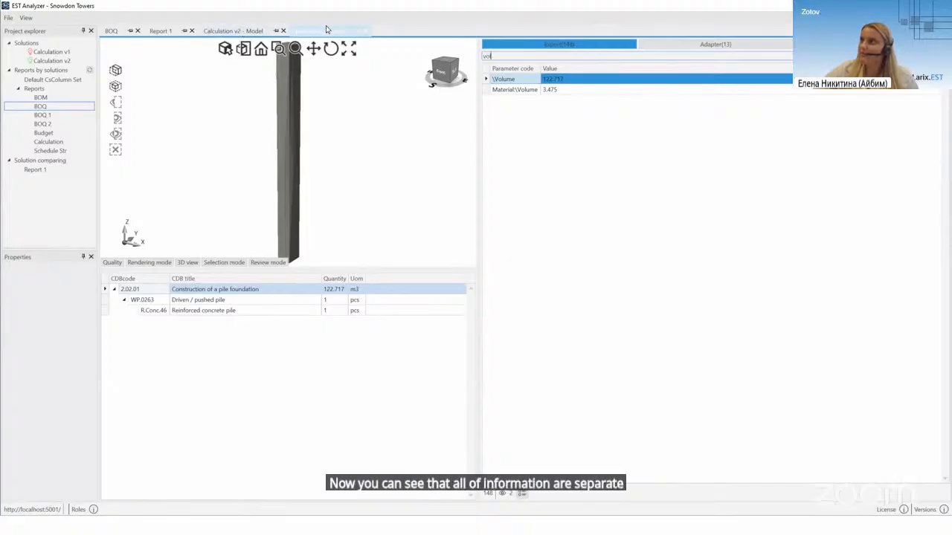
Return to the Calculation v2 model, widen the count columns of the element list and list all model elements again
left_click(233, 31)
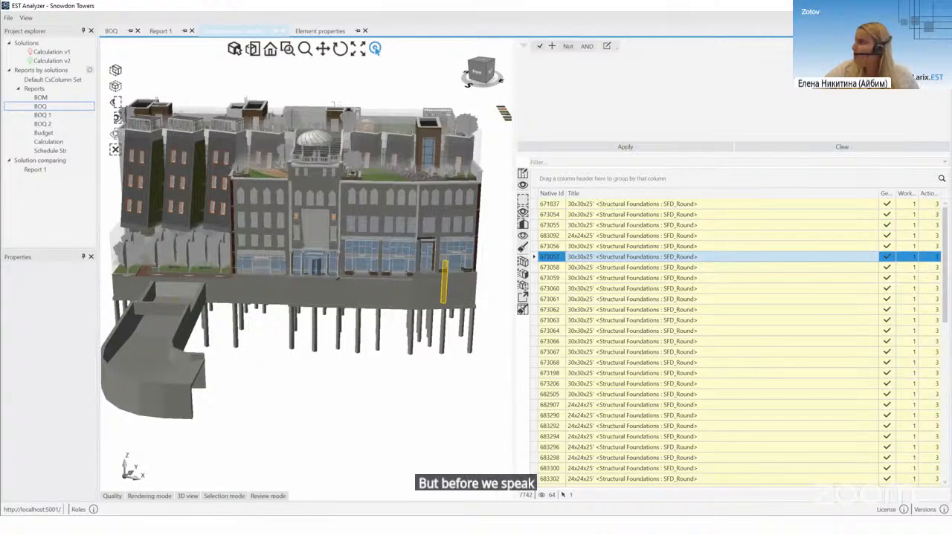
left_click_drag(505, 220, 501, 221)
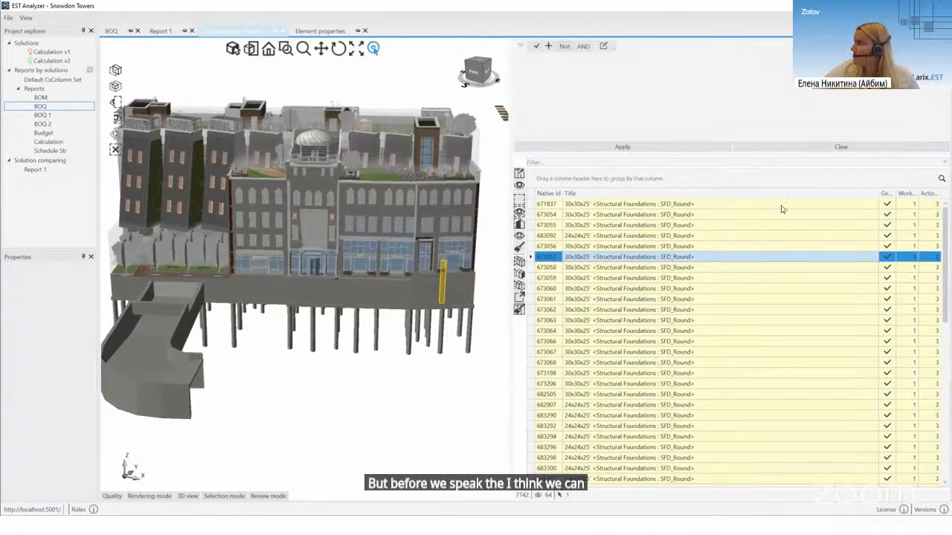
left_click_drag(879, 194, 817, 200)
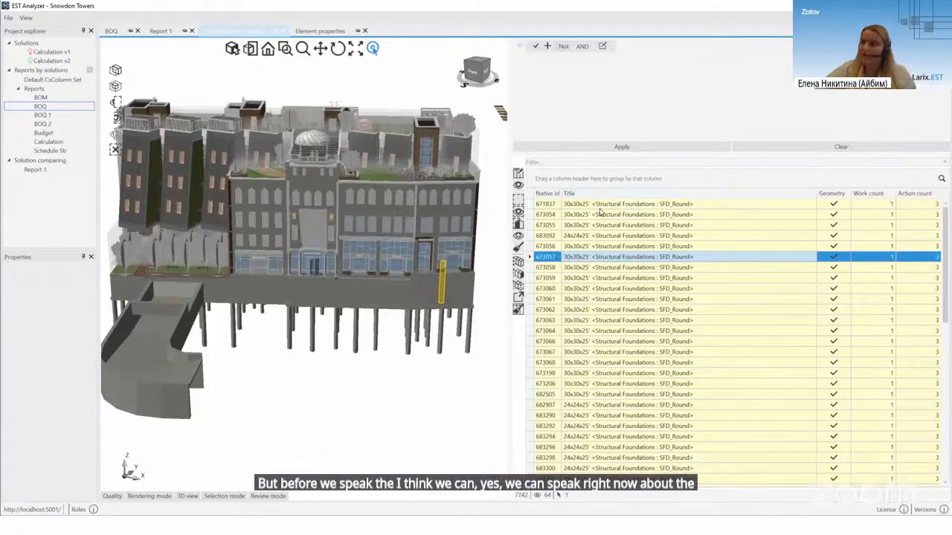
left_click(519, 262)
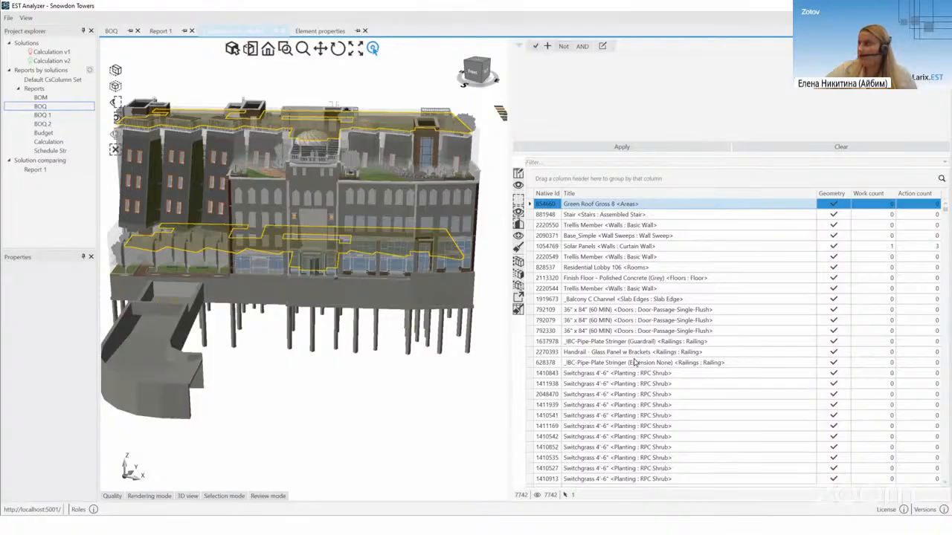
Group the element list by Work count and give the list more width beside the 3D view
right_click(874, 197)
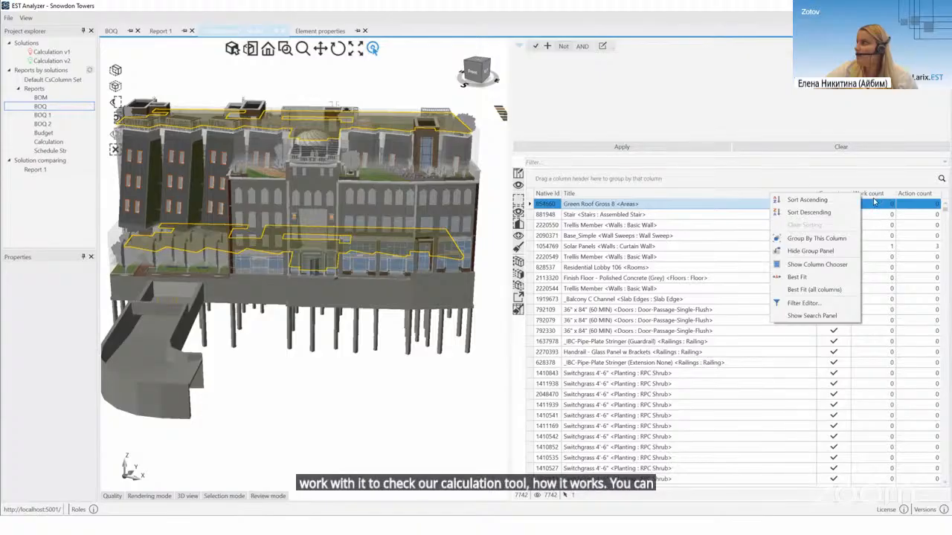
key("Escape")
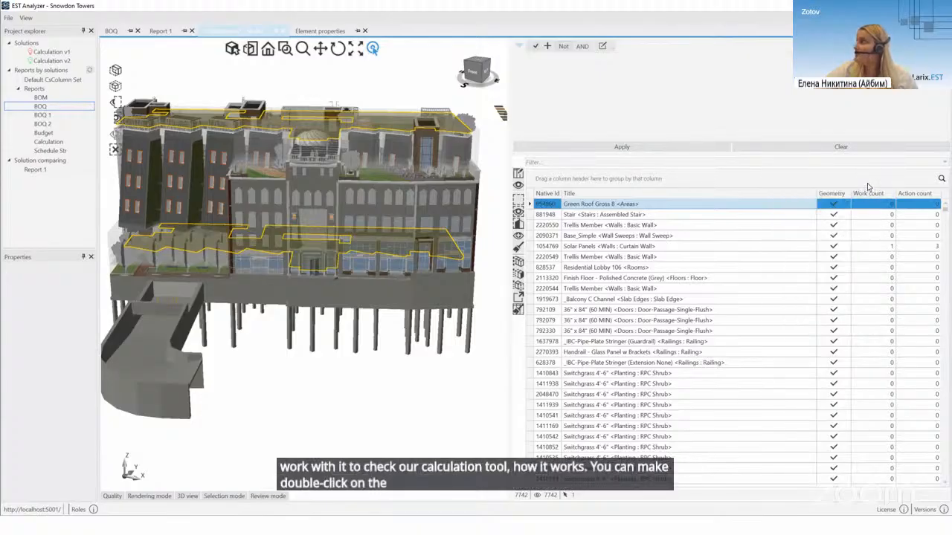
right_click(884, 195)
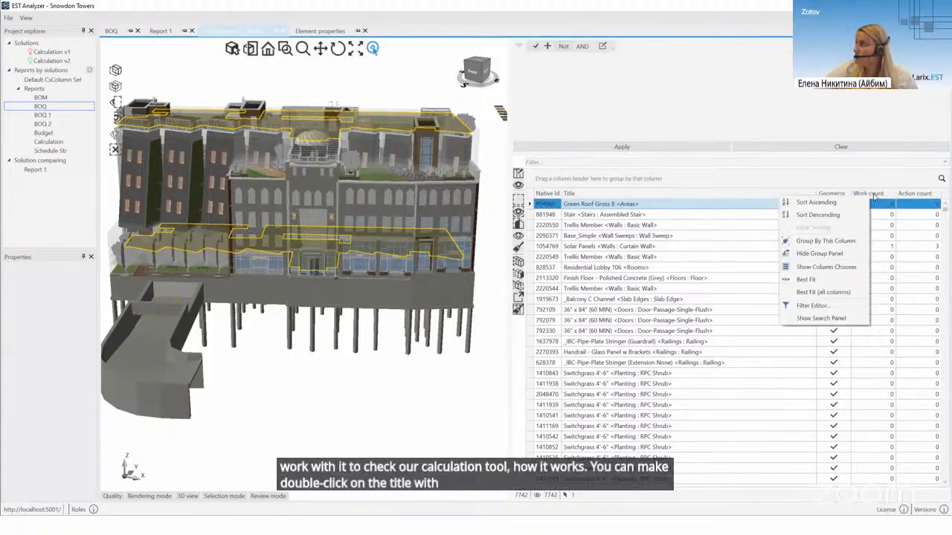
right_click(873, 196)
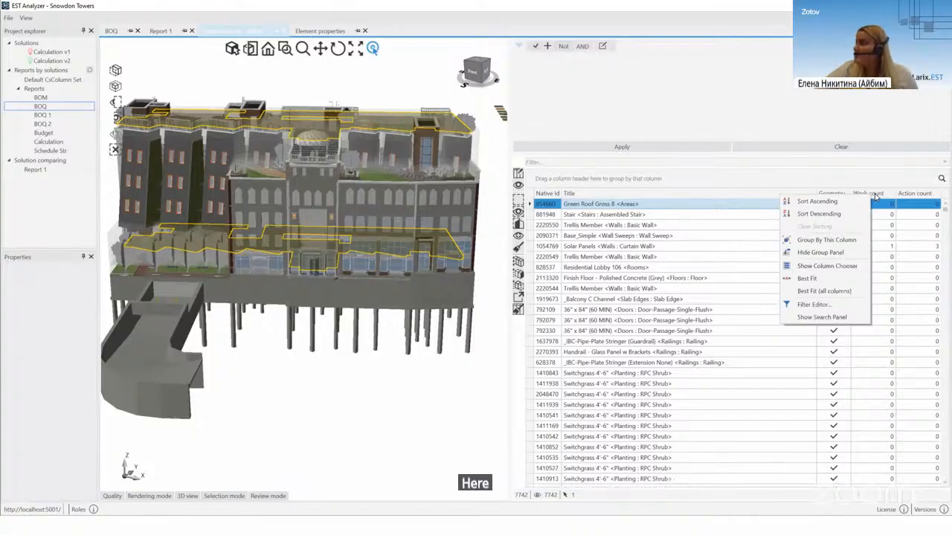
left_click(832, 241)
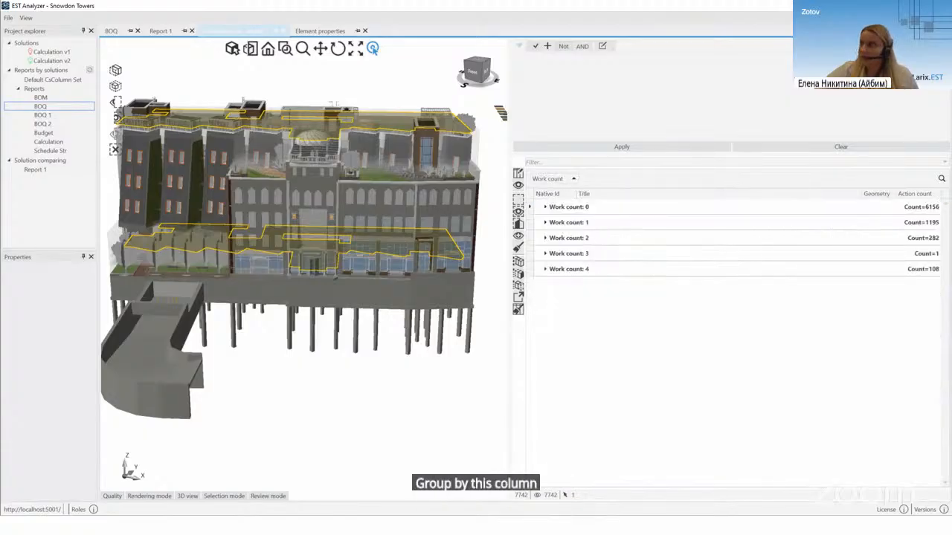
left_click_drag(510, 221, 480, 222)
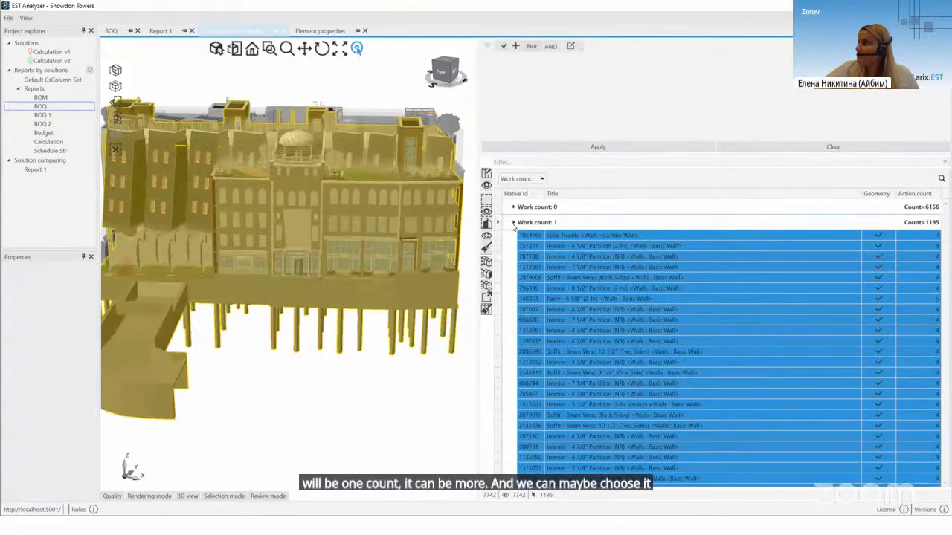
Expand the Work count: 1 group and show the properties of the Interior - 6 1/8" Partition (2-hr) wall
left_click(513, 223)
left_click(513, 223)
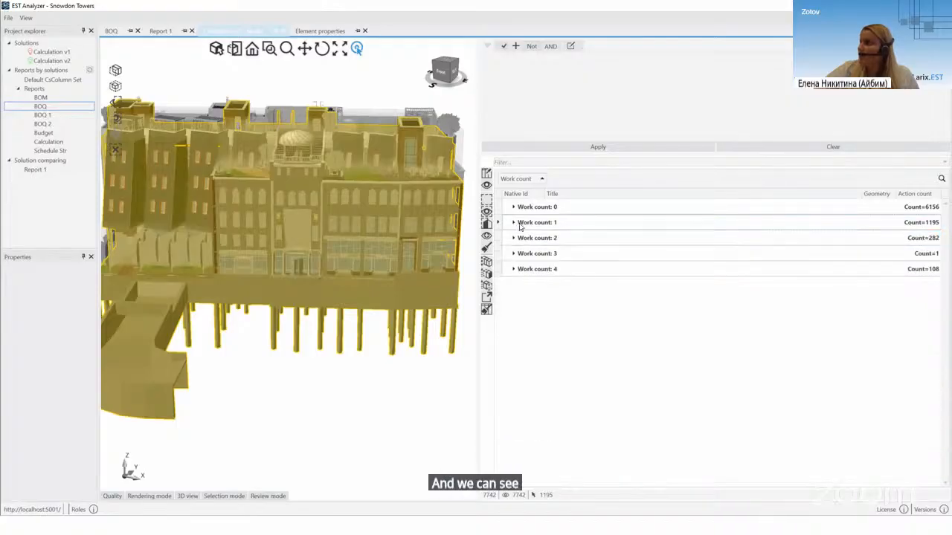
left_click(514, 223)
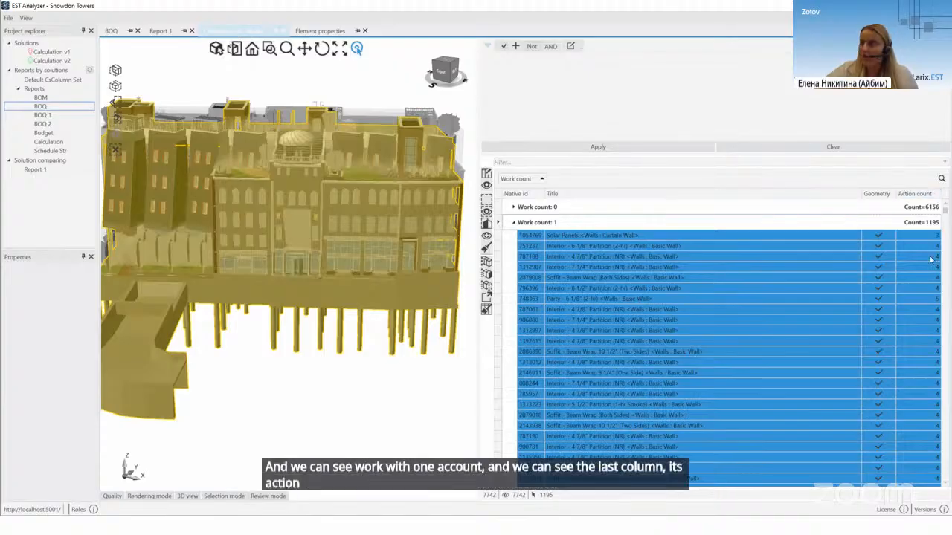
left_click(629, 246)
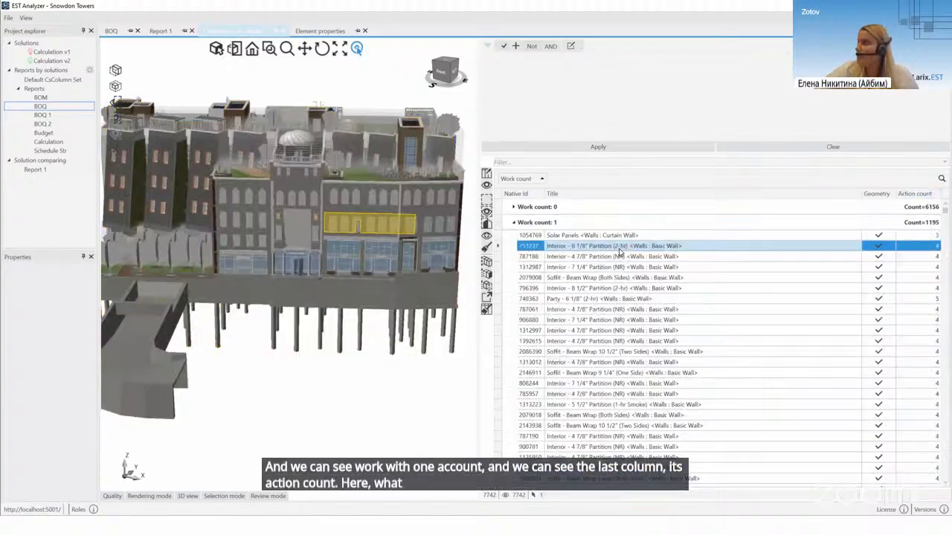
right_click(629, 247)
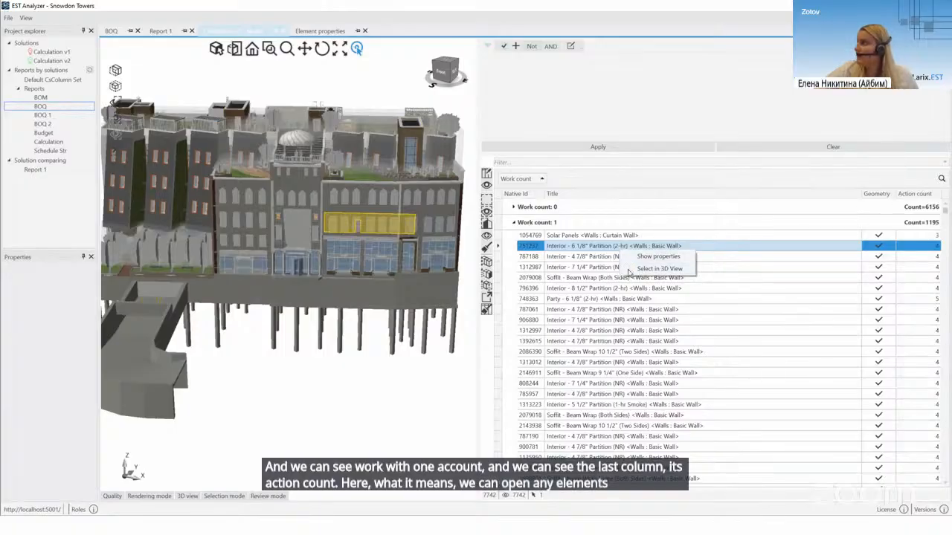
left_click(657, 259)
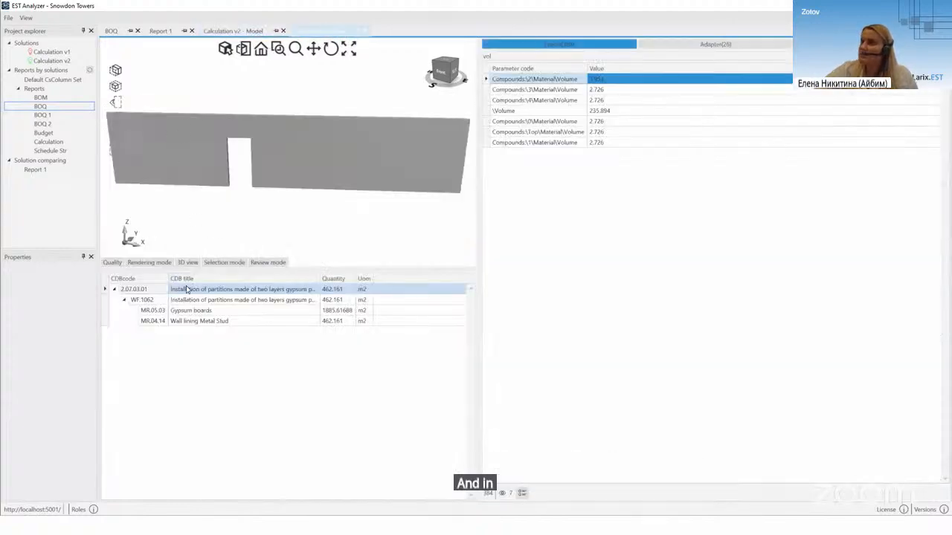
Review the works and materials assigned to the partition wall and return to the Calculation v2 model
left_click(115, 290)
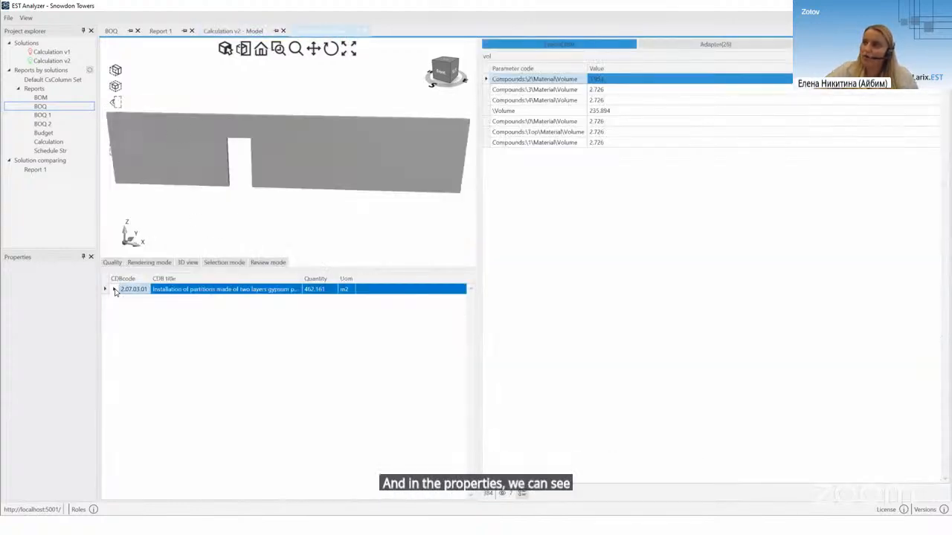
left_click(115, 290)
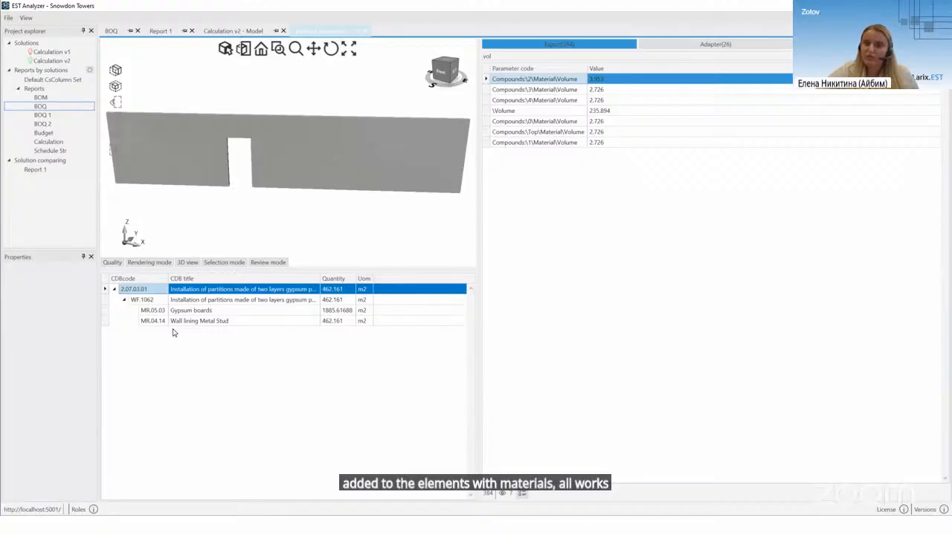
left_click(232, 32)
left_click_drag(474, 234, 473, 235)
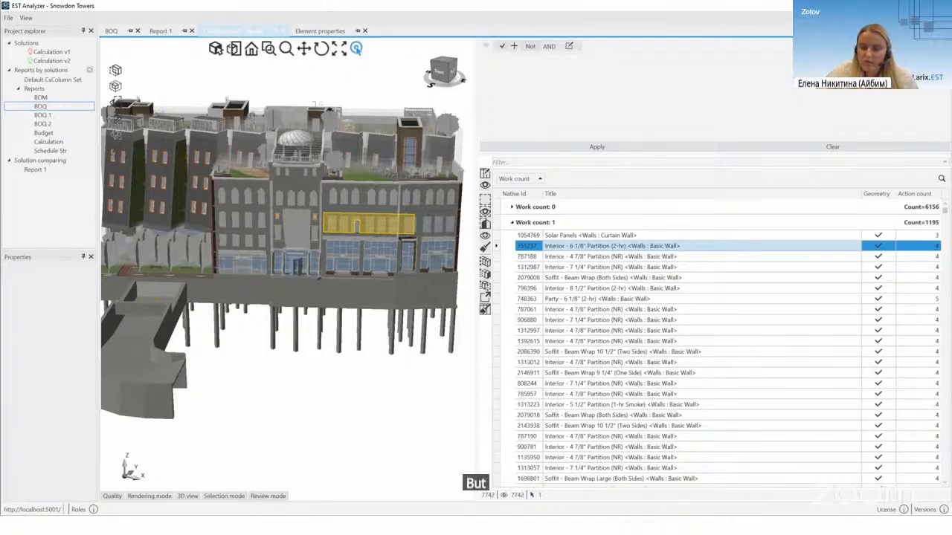
key("Right")
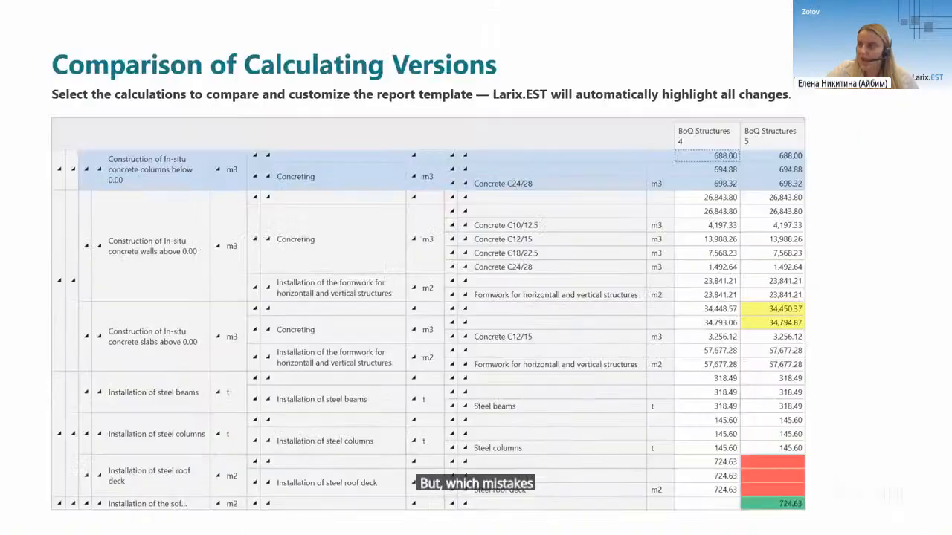
key("Right")
key("Right")
key("Right")
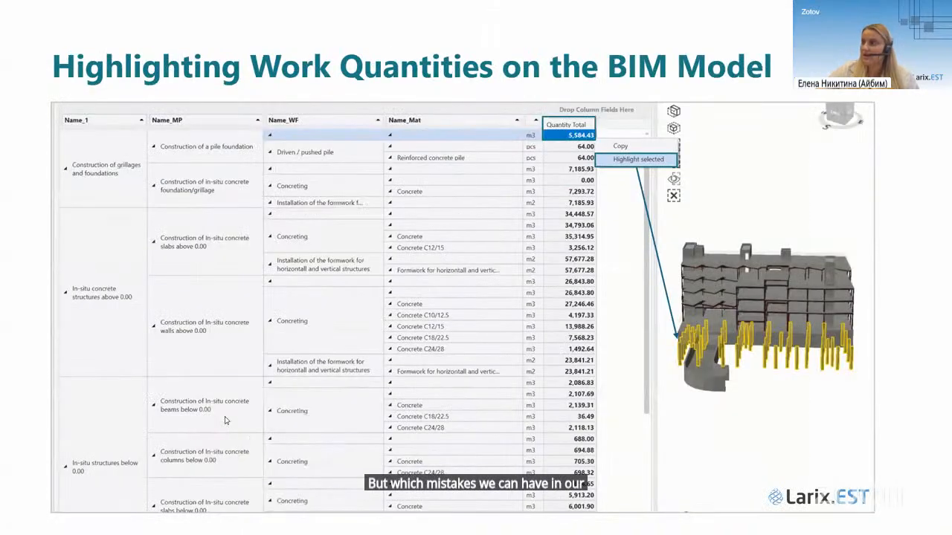
key("Right")
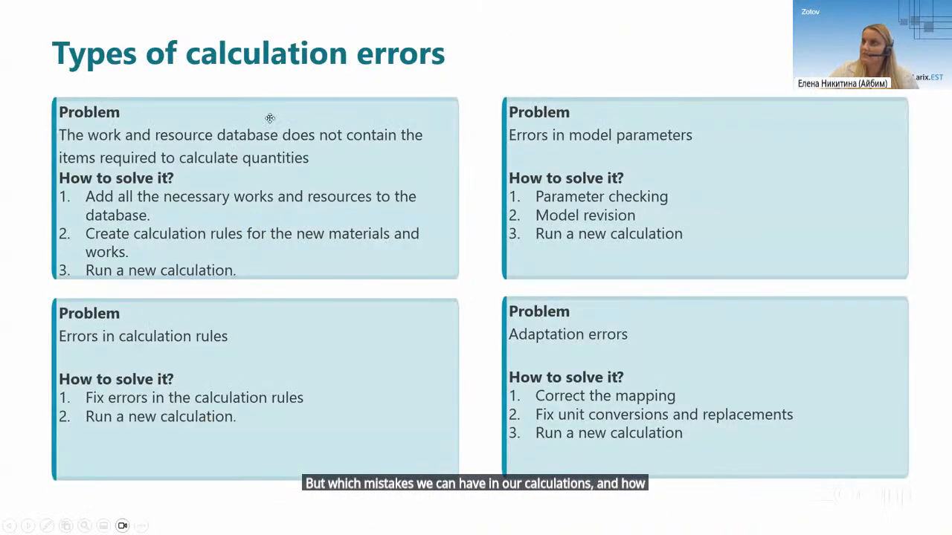
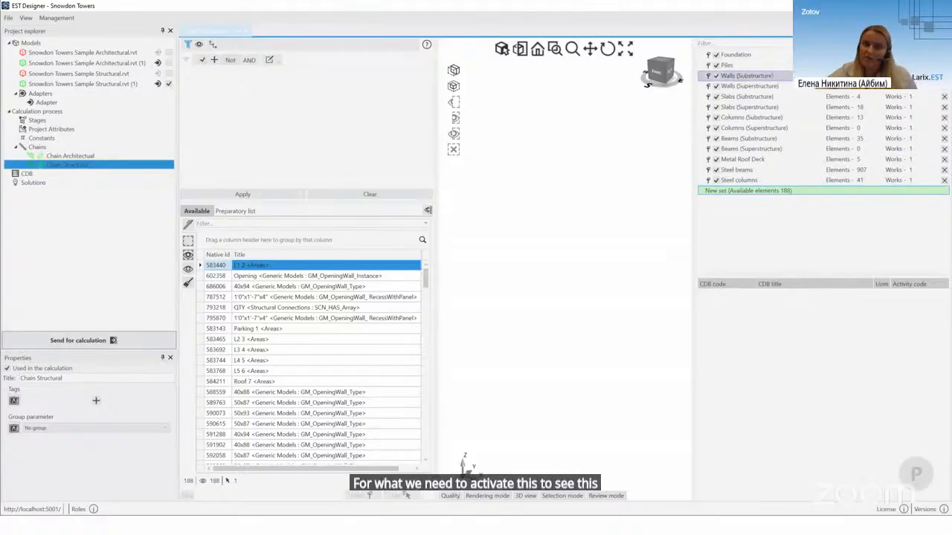
Give the element set list of Chain Structural more width beside the 3D view and narrow the filter and element area
left_click_drag(693, 99, 653, 99)
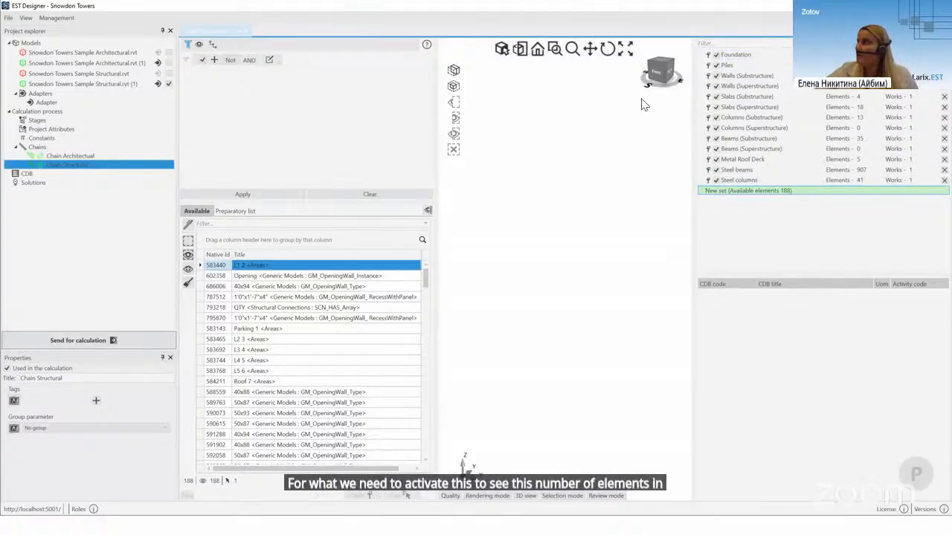
left_click_drag(436, 119, 418, 117)
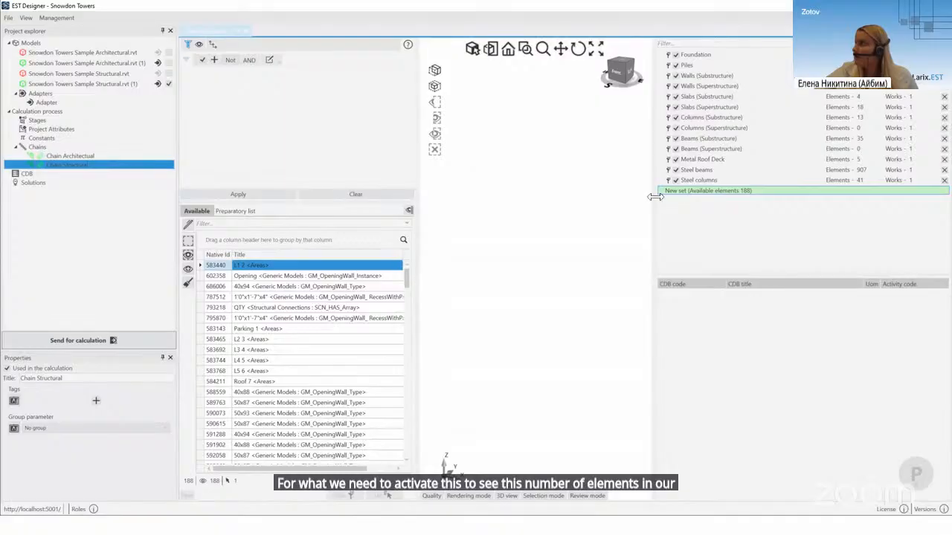
left_click_drag(655, 198, 642, 198)
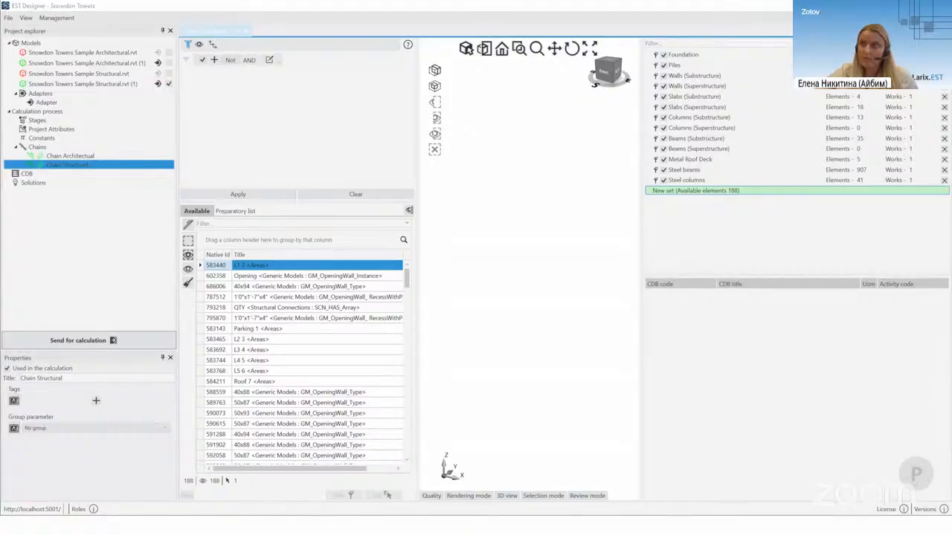
key("alt+Tab")
key("alt+Tab")
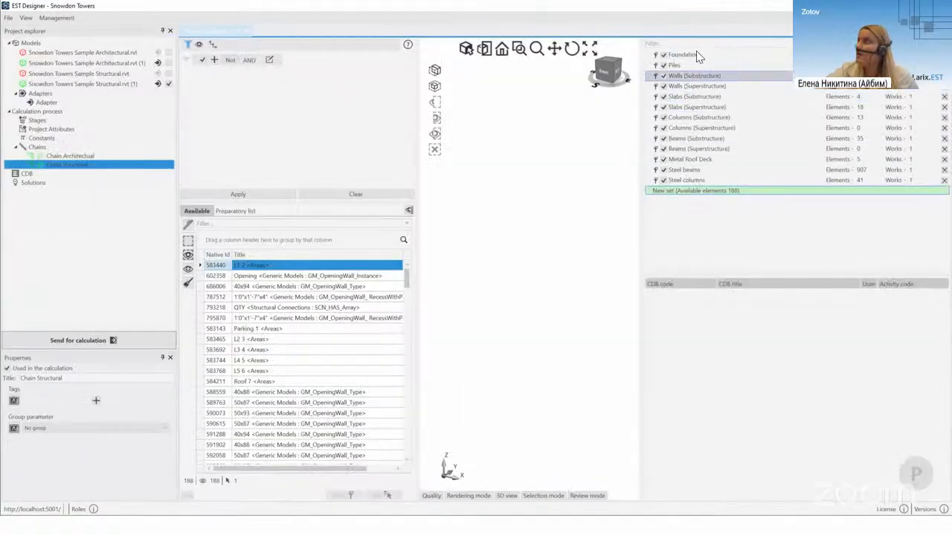
Load the Walls (Superstructure) set and highlight all its filtered wall elements in the 3D model
left_click(701, 88)
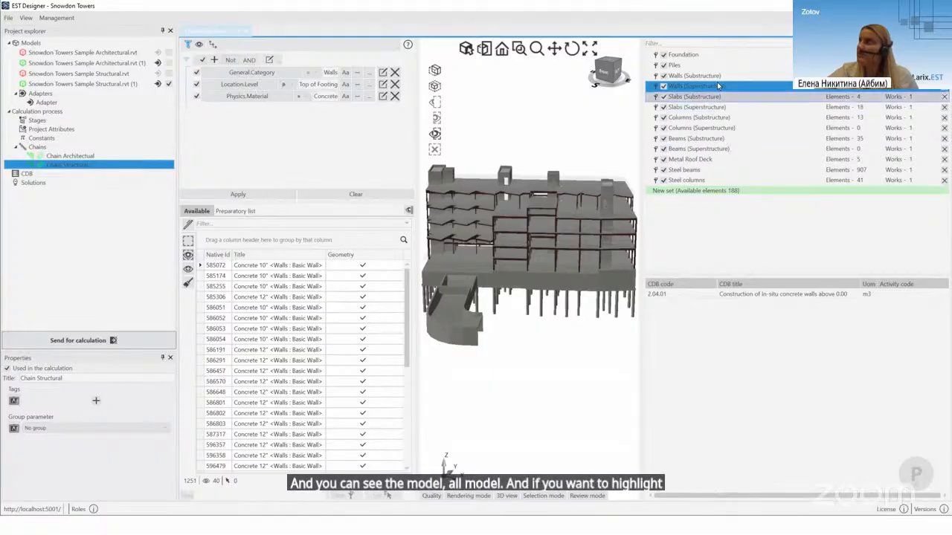
left_click(188, 242)
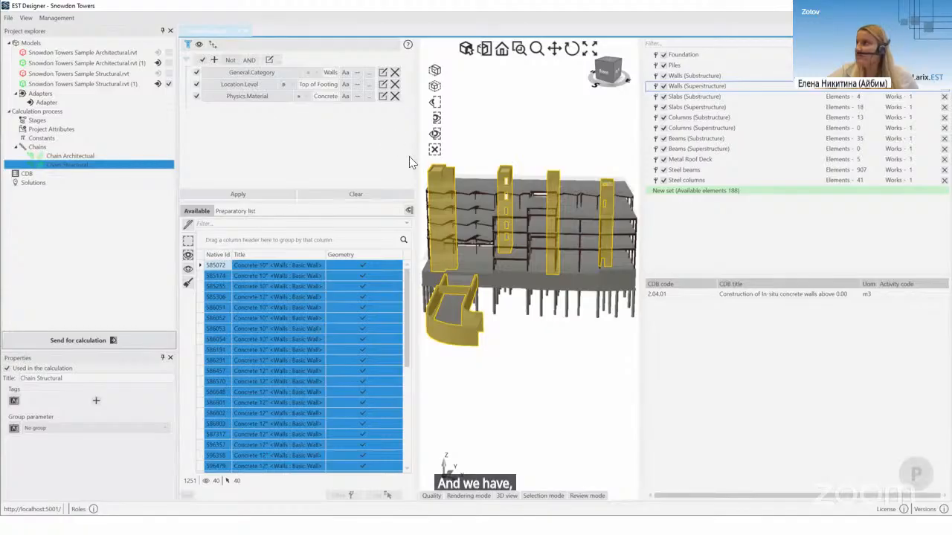
left_click_drag(417, 156, 398, 156)
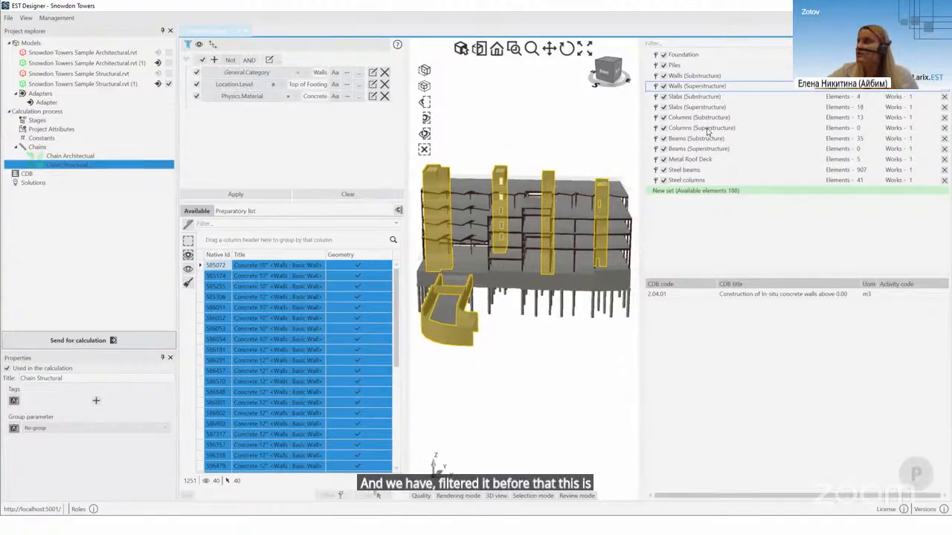
Open the work assignment of the Walls (Superstructure) set, examine its work and Quantity formula, and leave without saving
double_click(686, 88)
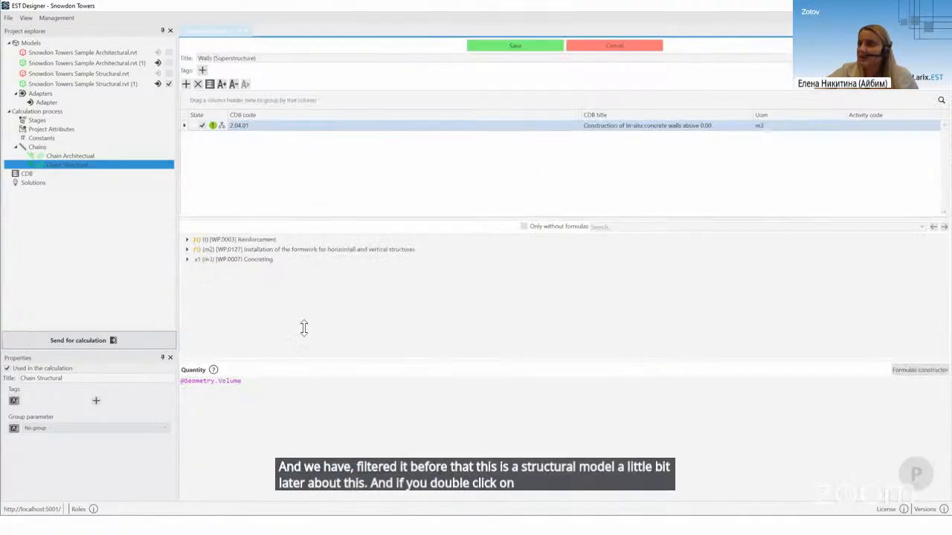
left_click_drag(581, 116, 298, 116)
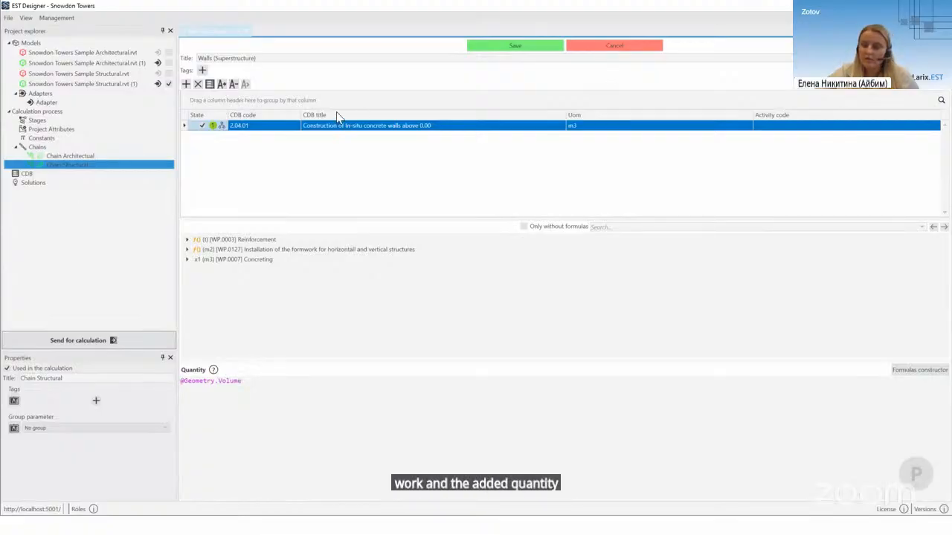
left_click_drag(262, 360, 272, 332)
left_click(258, 362)
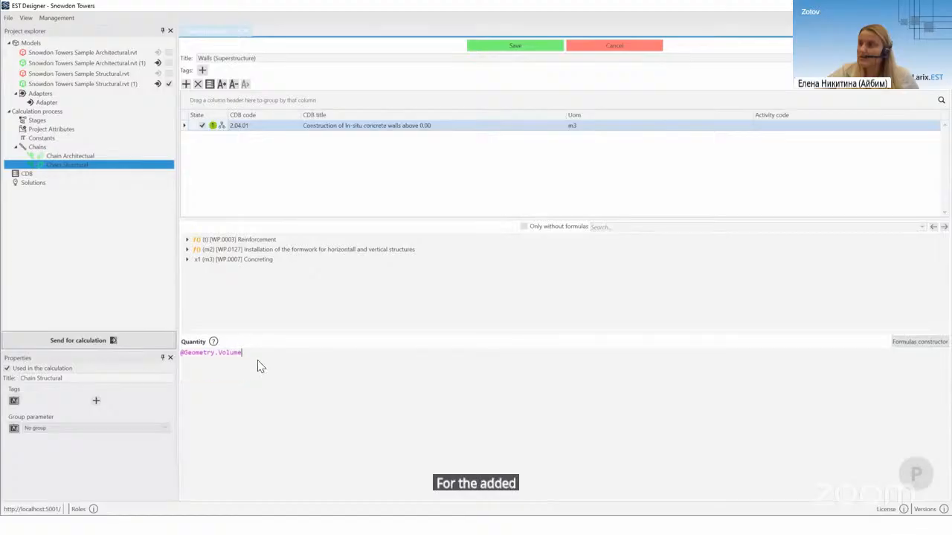
triple_click(259, 362)
left_click(266, 367)
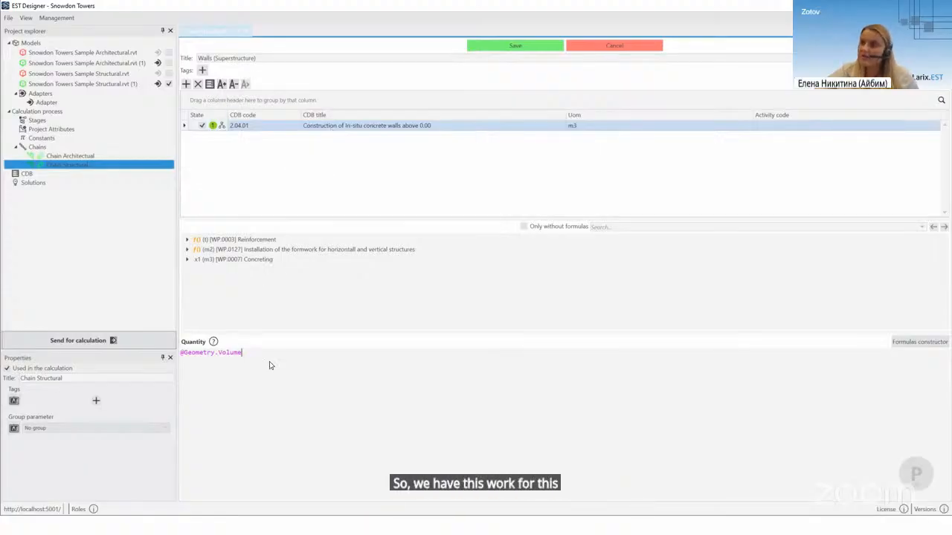
left_click_drag(247, 364, 191, 369)
left_click(296, 370)
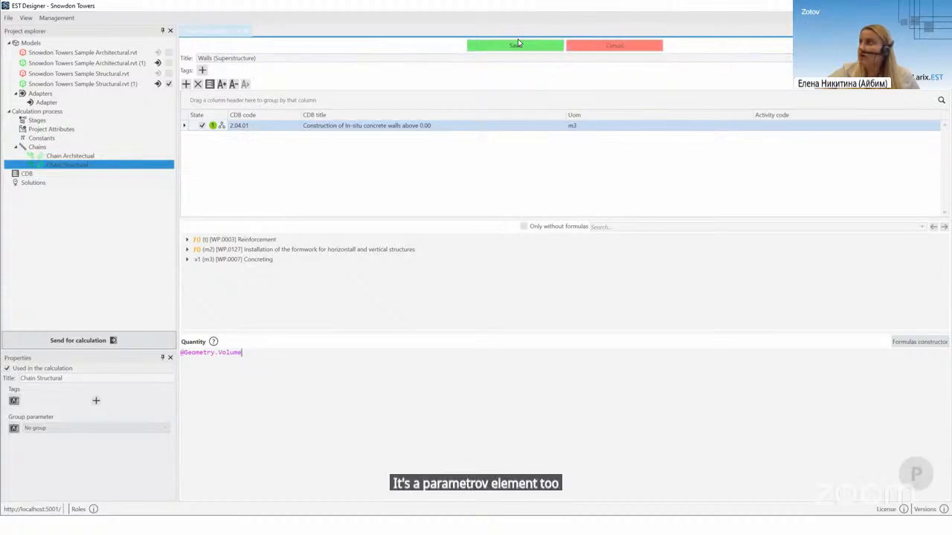
left_click(605, 47)
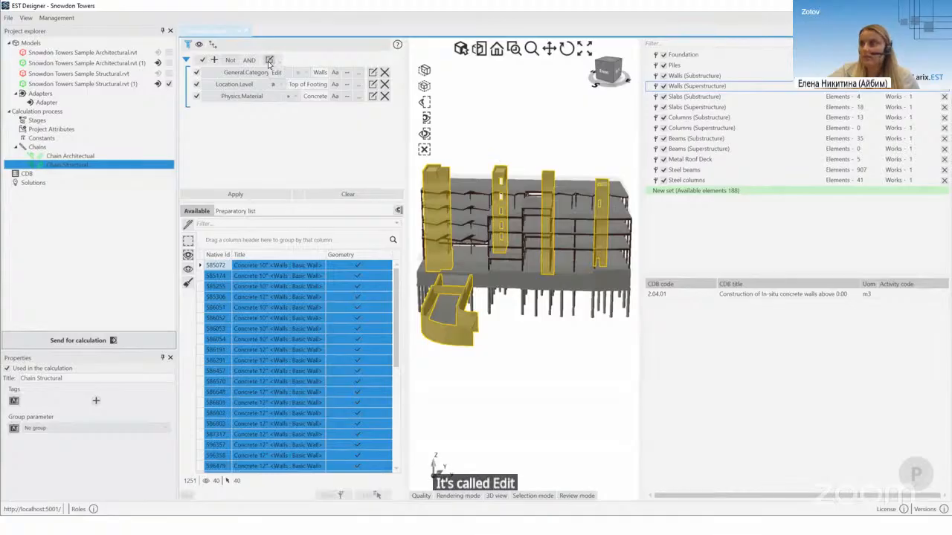
Copy the Walls (Superstructure) filter conditions, switch to EST Analyzer, and paste and apply them in the Calculation v2 model's element filter
right_click(270, 63)
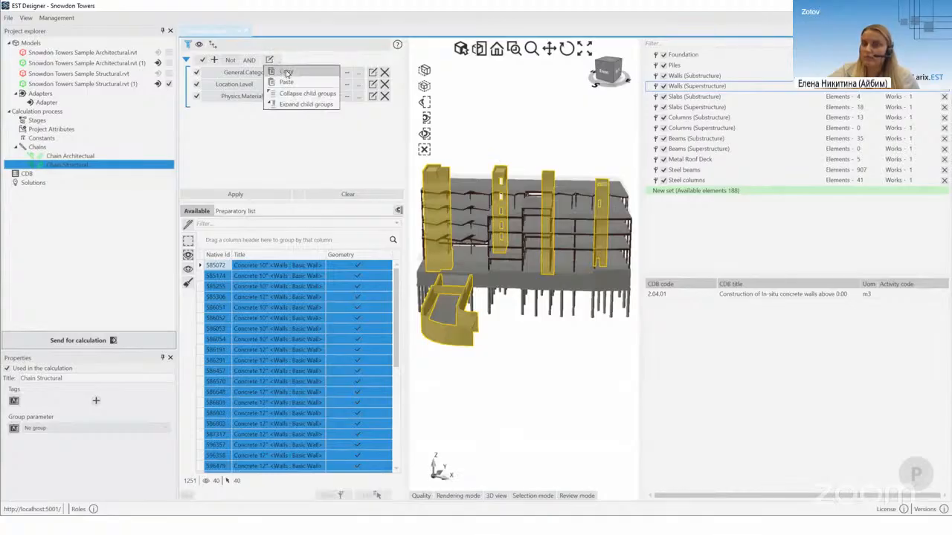
left_click(284, 73)
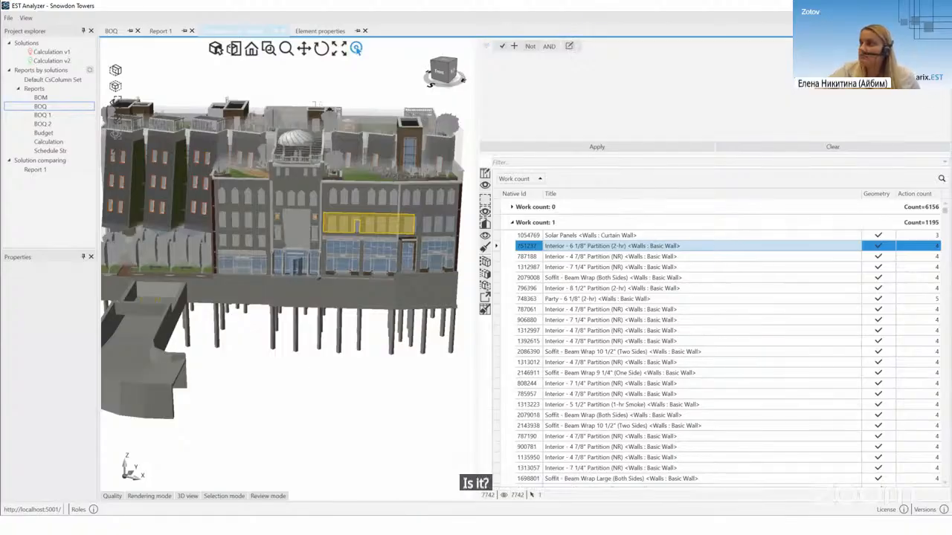
left_click(570, 46)
left_click(584, 68)
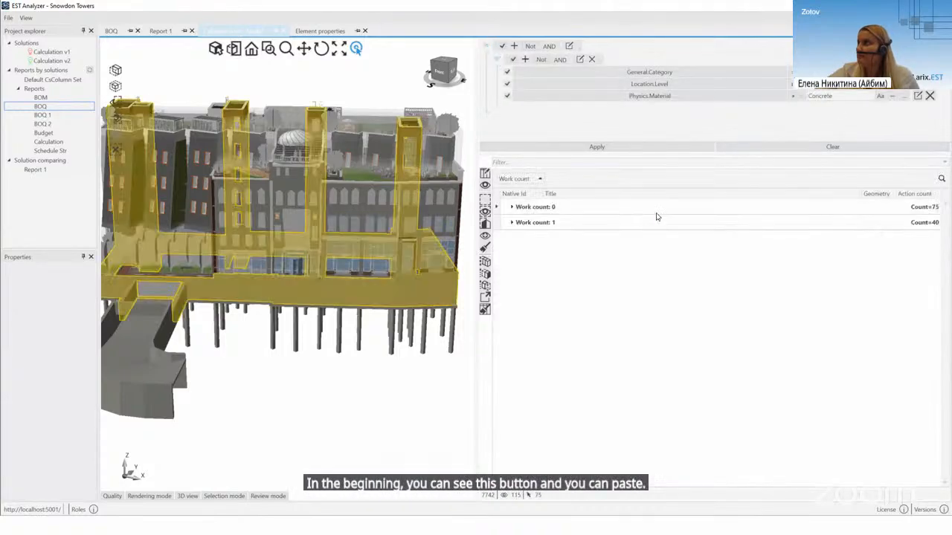
Expand the Work count: 1 group, enlarge the element list, and compare its walls with those in the Work count: 0 group
left_click(512, 223)
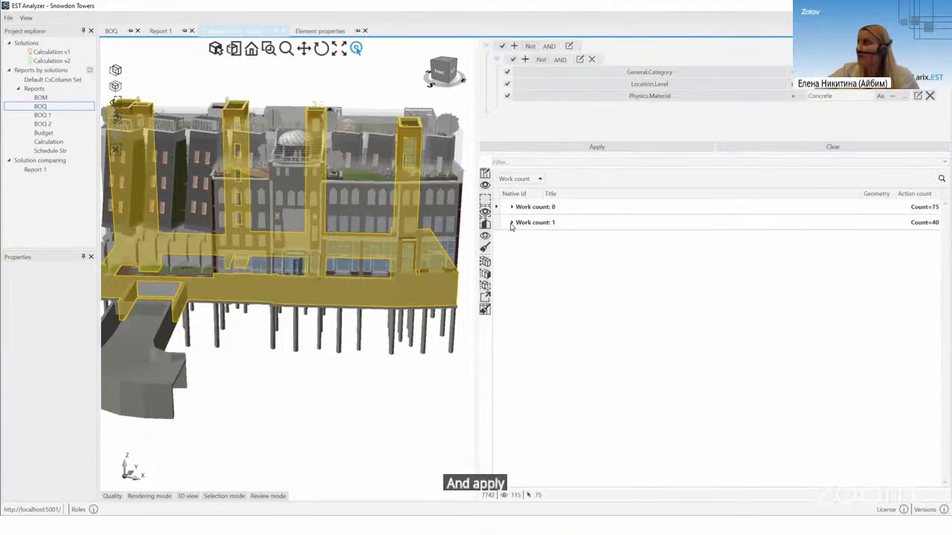
left_click_drag(591, 154, 463, 145)
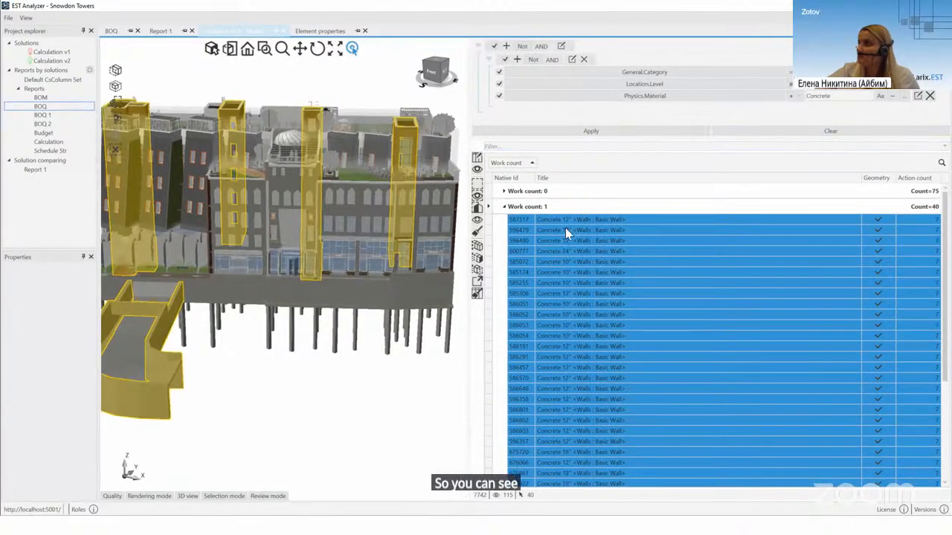
left_click(559, 217)
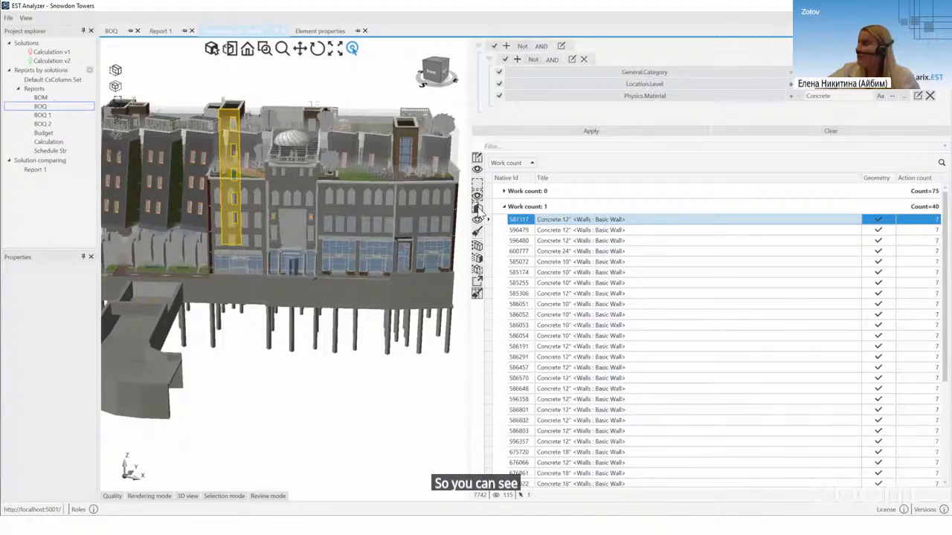
left_click(503, 191)
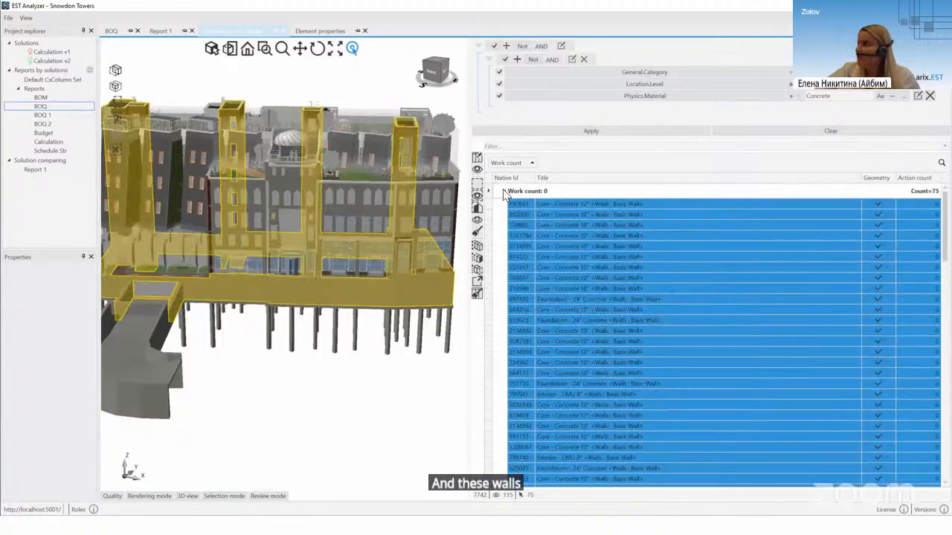
left_click(503, 191)
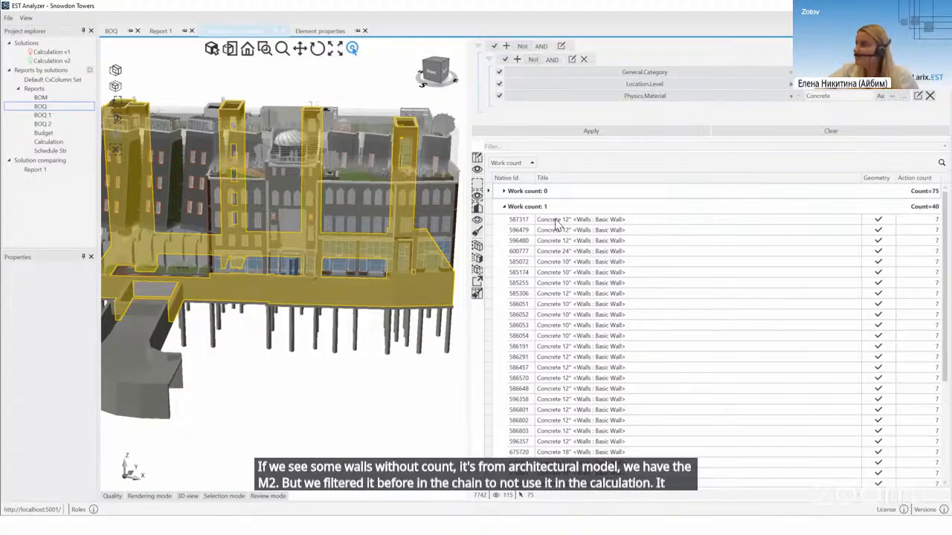
Show the properties of the first Concrete 12" wall under Work count: 1, review its works and volume, and return to the Calculation v2 model
left_click(576, 223)
right_click(579, 222)
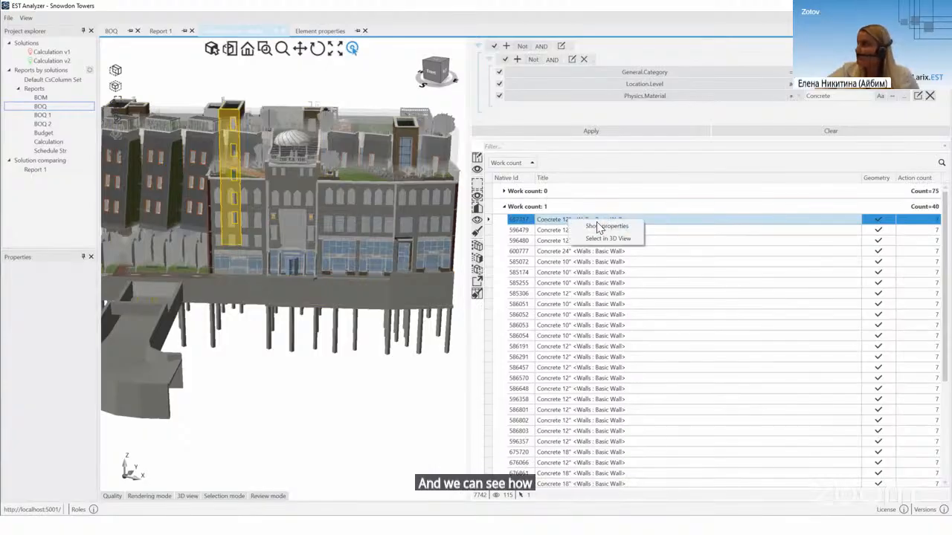
left_click(623, 225)
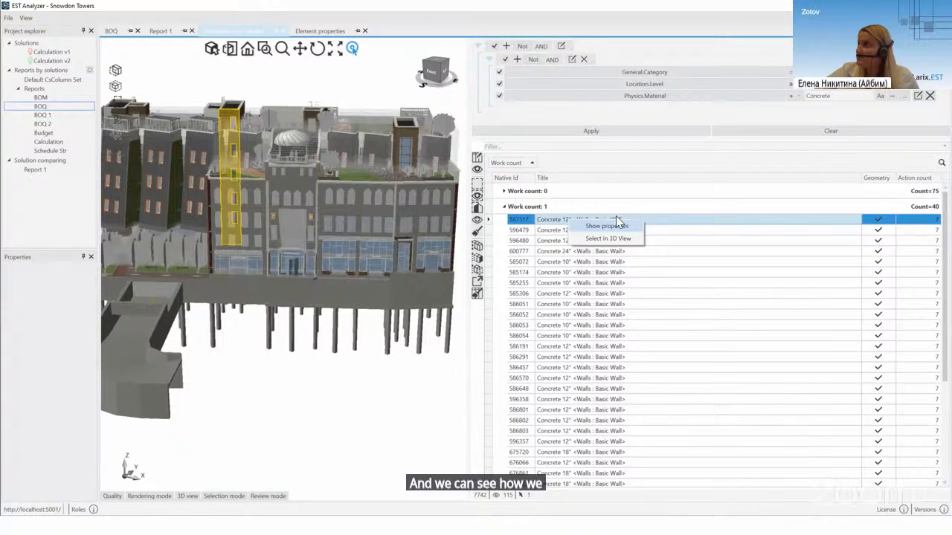
left_click(322, 33)
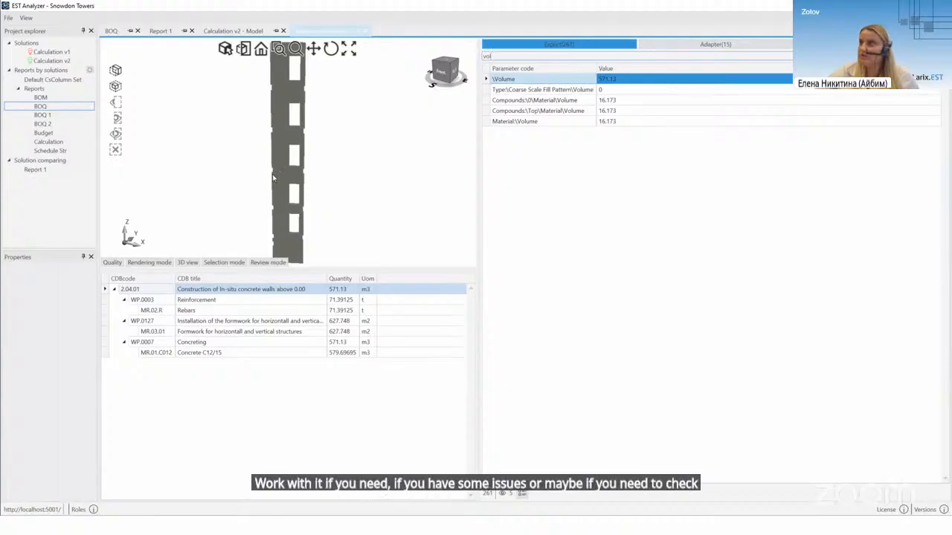
left_click(233, 31)
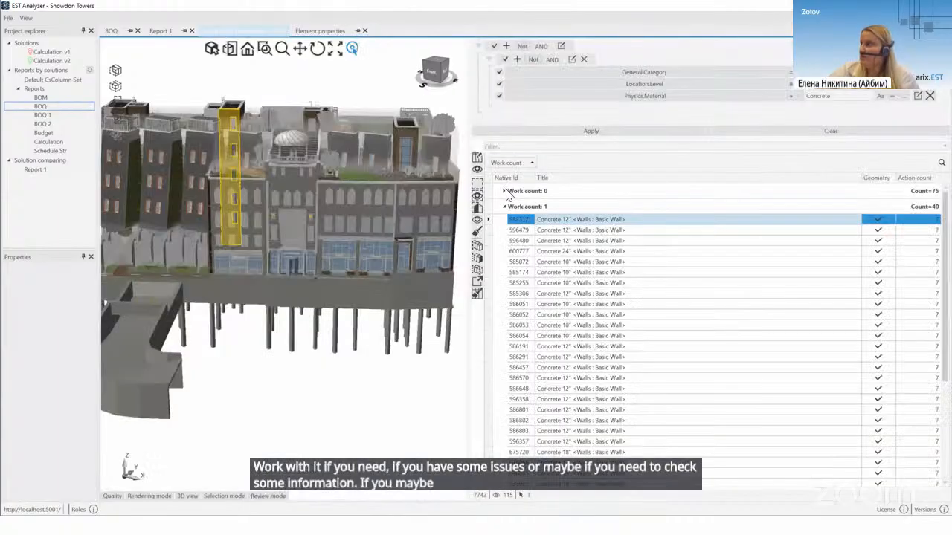